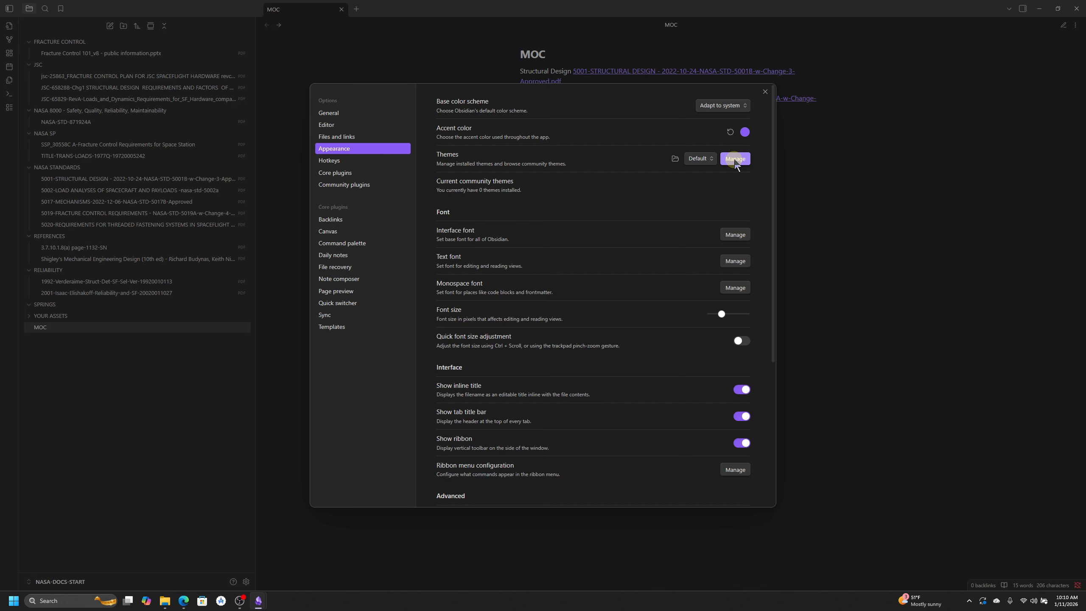
# Find the LYT Mode community theme, install it and apply it to the vault.
pyautogui.click(735, 160)
pyautogui.write('ly')
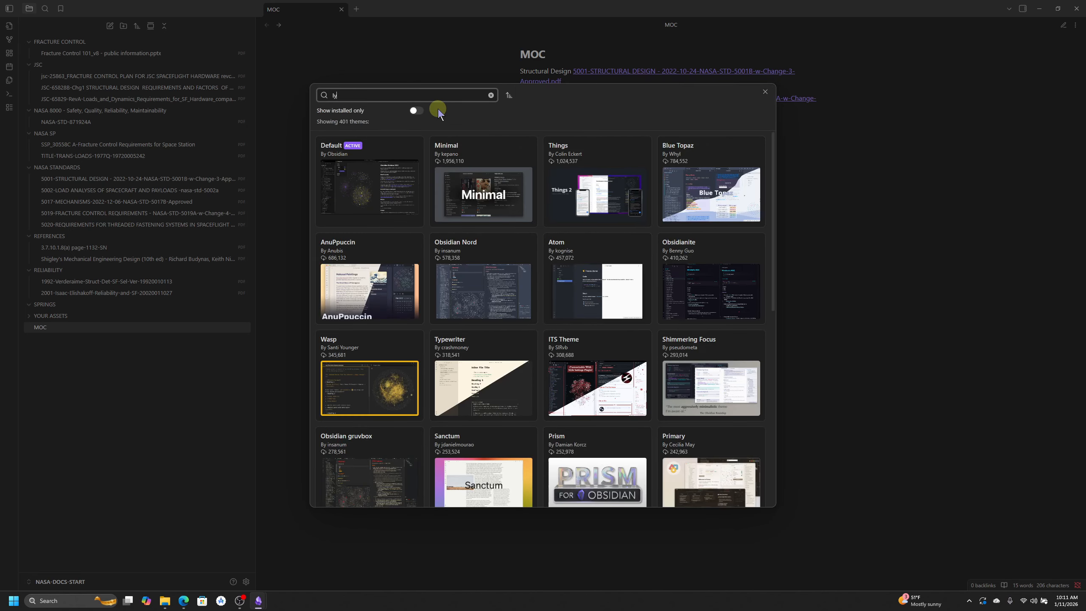
pyautogui.write('t')
pyautogui.click(396, 164)
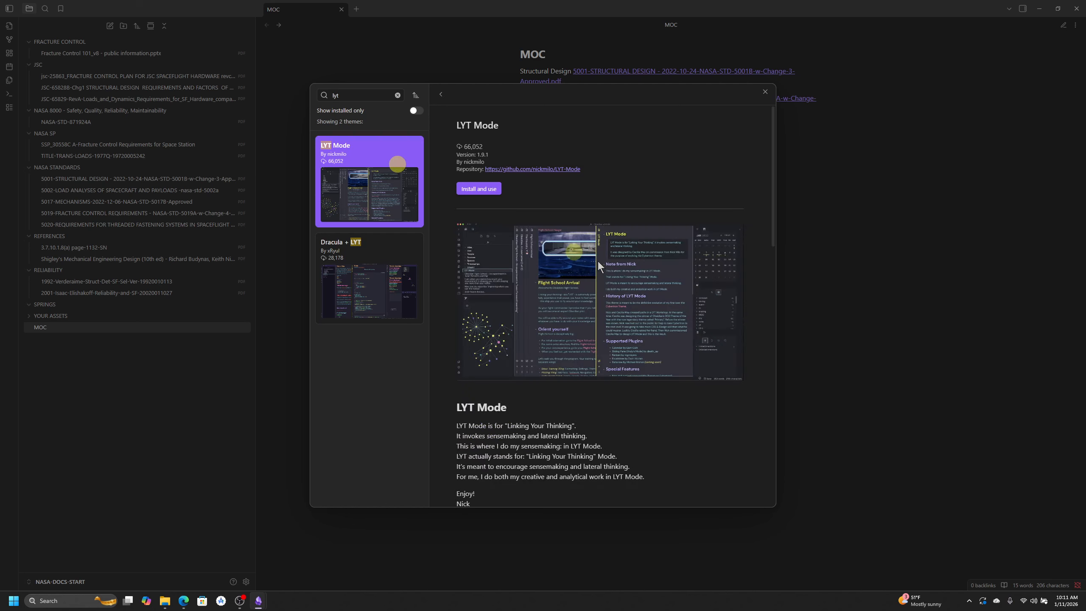
pyautogui.click(487, 189)
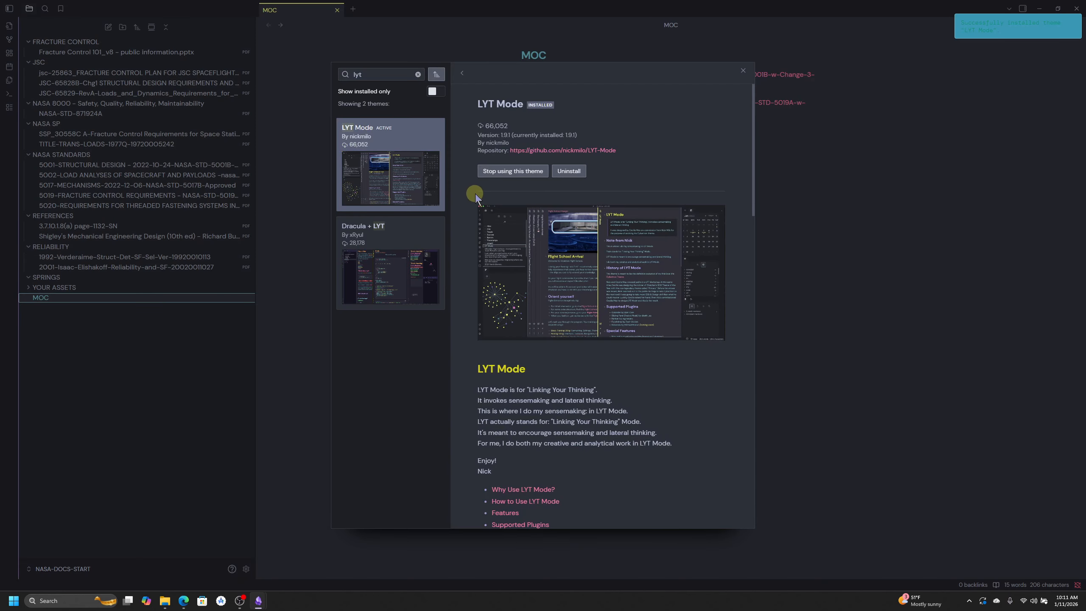
pyautogui.click(742, 71)
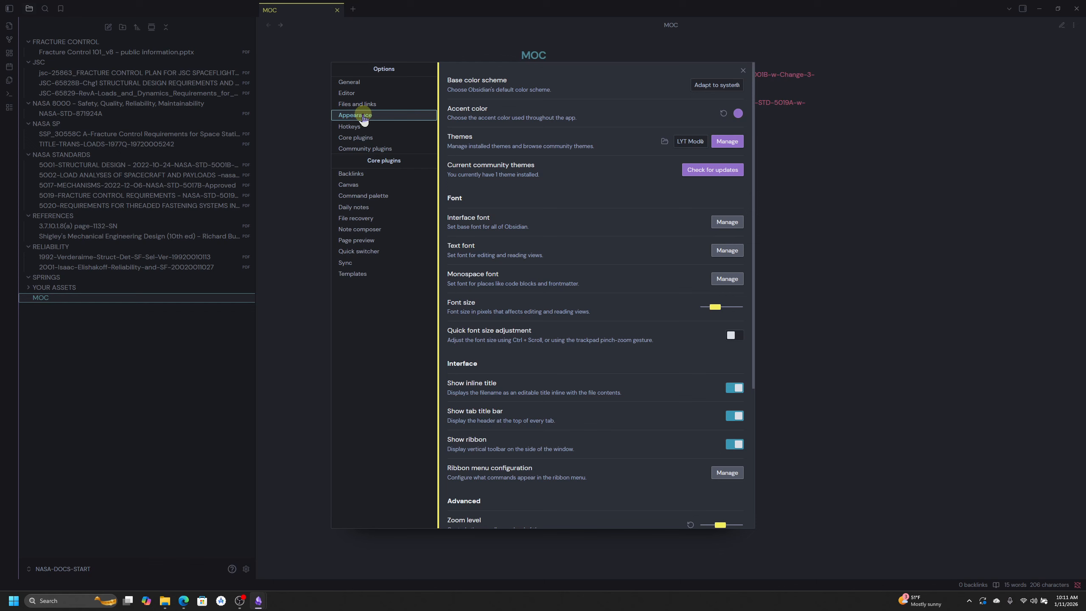
pyautogui.click(349, 82)
pyautogui.click(349, 93)
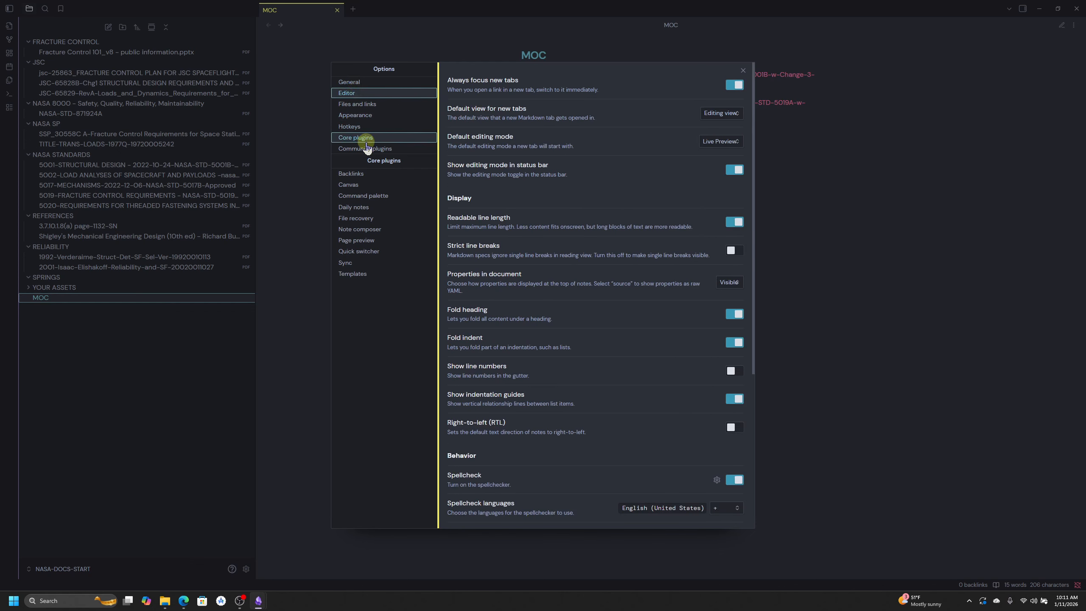
pyautogui.click(360, 115)
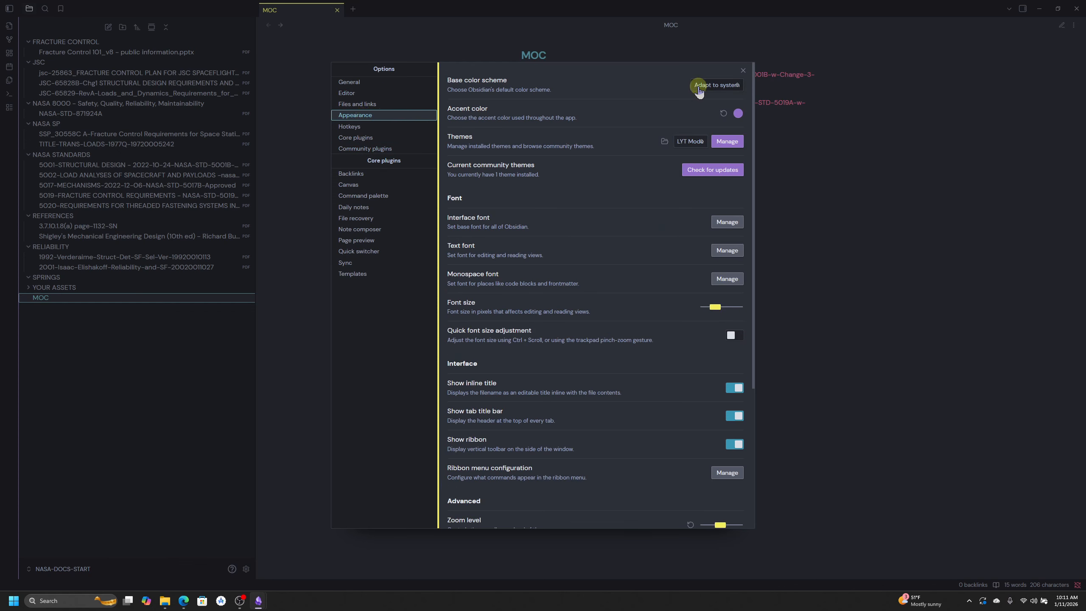
pyautogui.click(717, 85)
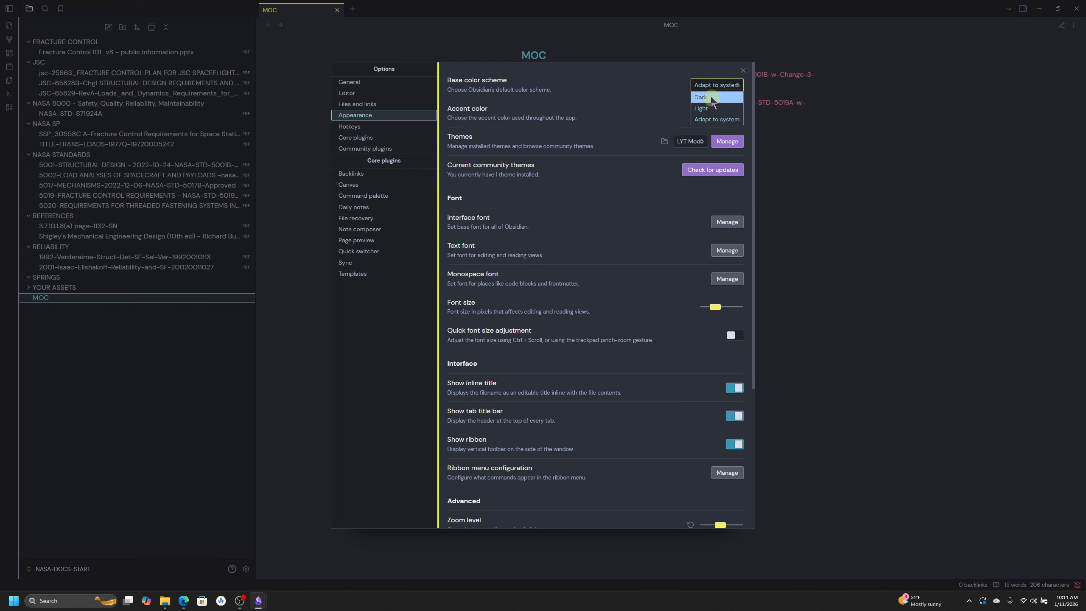
pyautogui.click(665, 89)
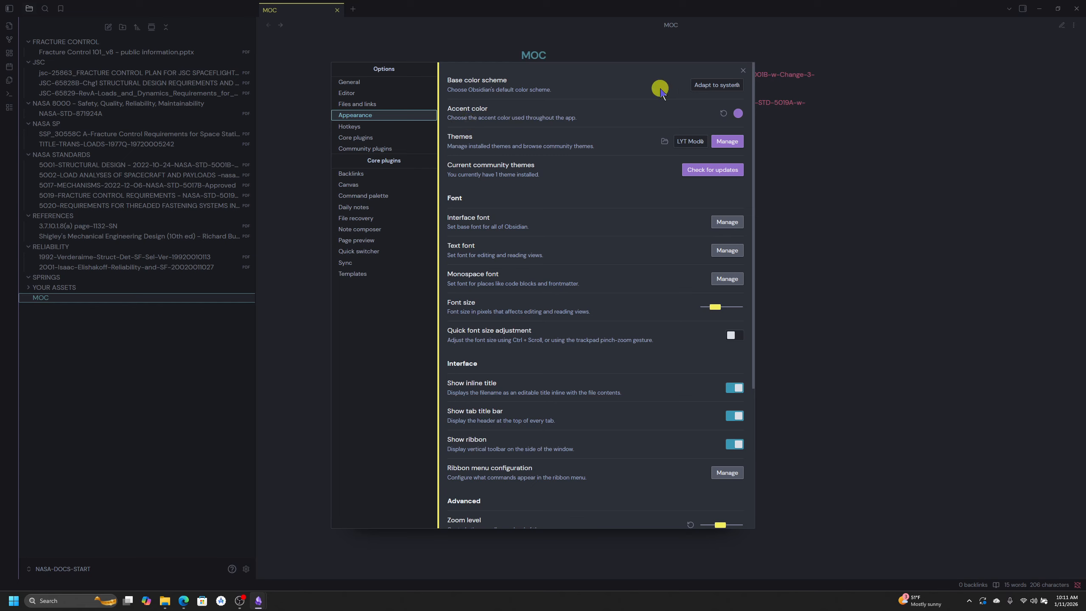
# Turn on community plugins and install the Iconize plugin.
pyautogui.click(371, 149)
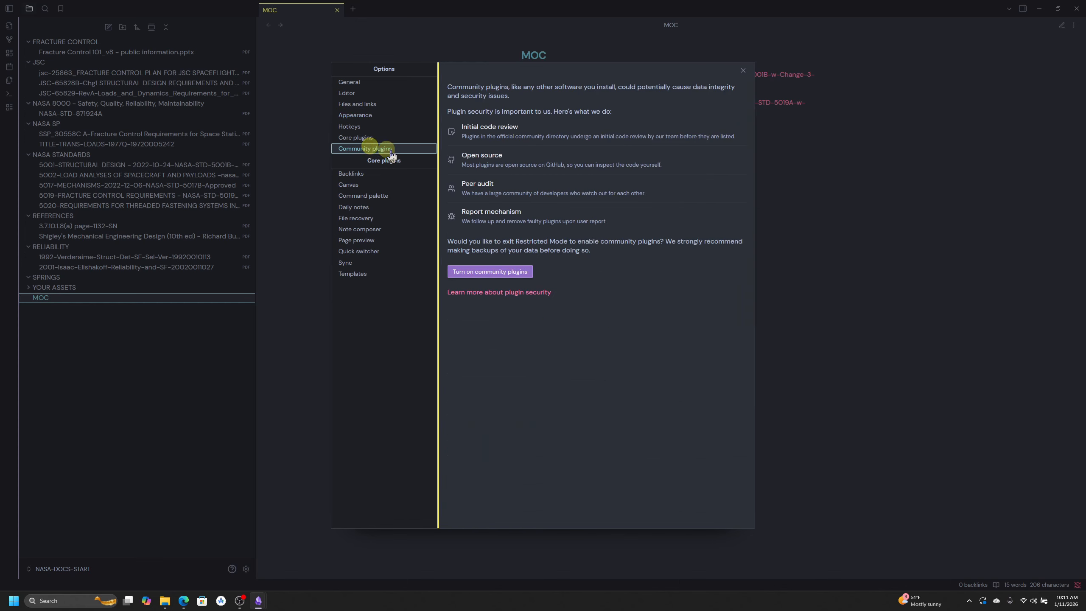
pyautogui.click(486, 273)
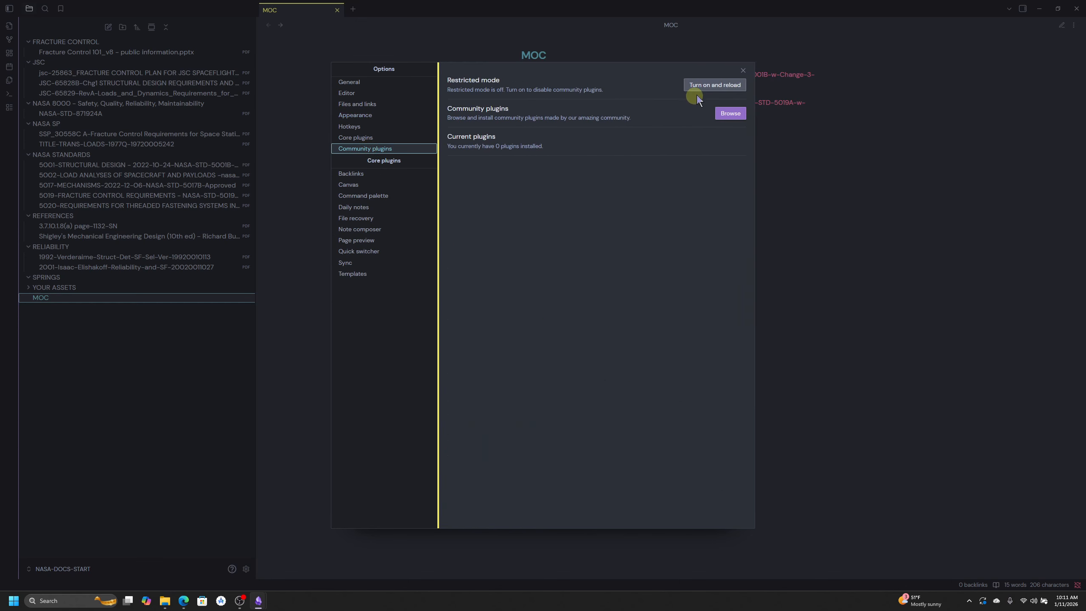
pyautogui.click(732, 111)
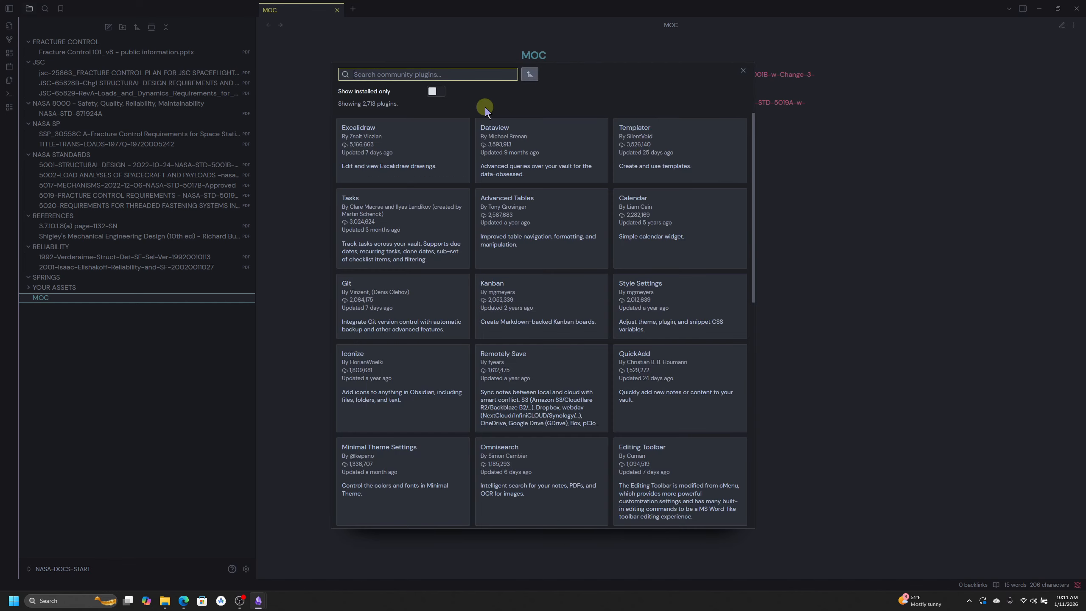
pyautogui.write('icon')
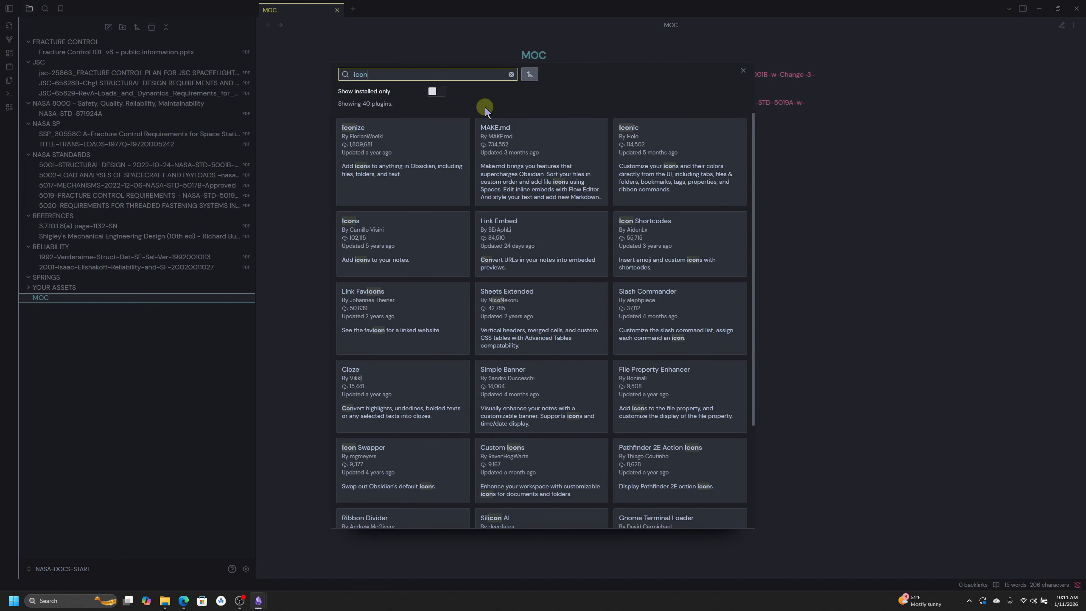
pyautogui.click(415, 148)
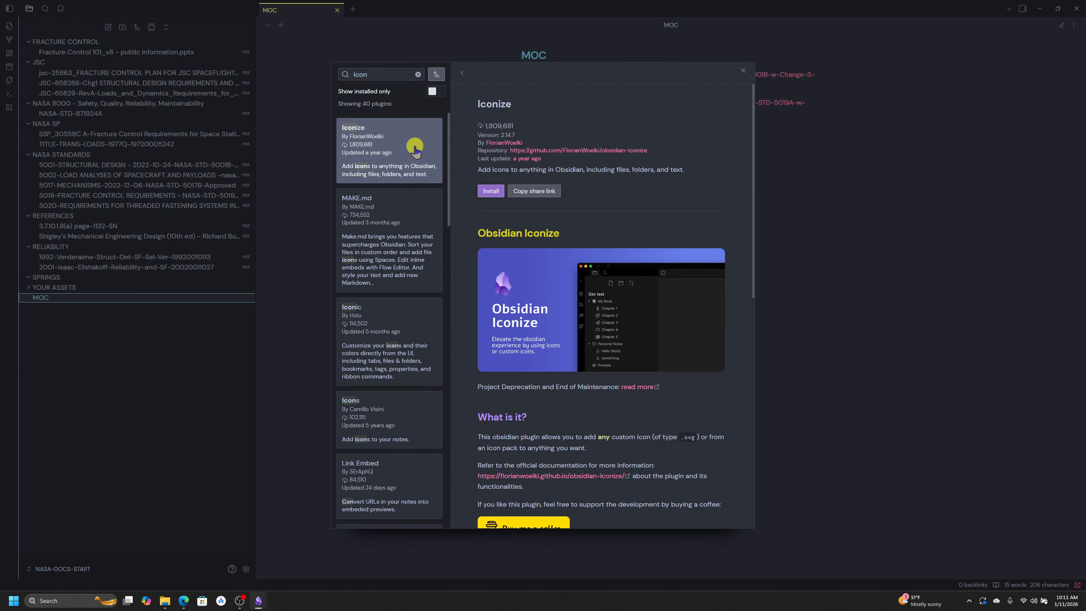
pyautogui.click(491, 190)
# Search the community plugins for "numer", then install and enable the Numerals plugin.
pyautogui.click(385, 74)
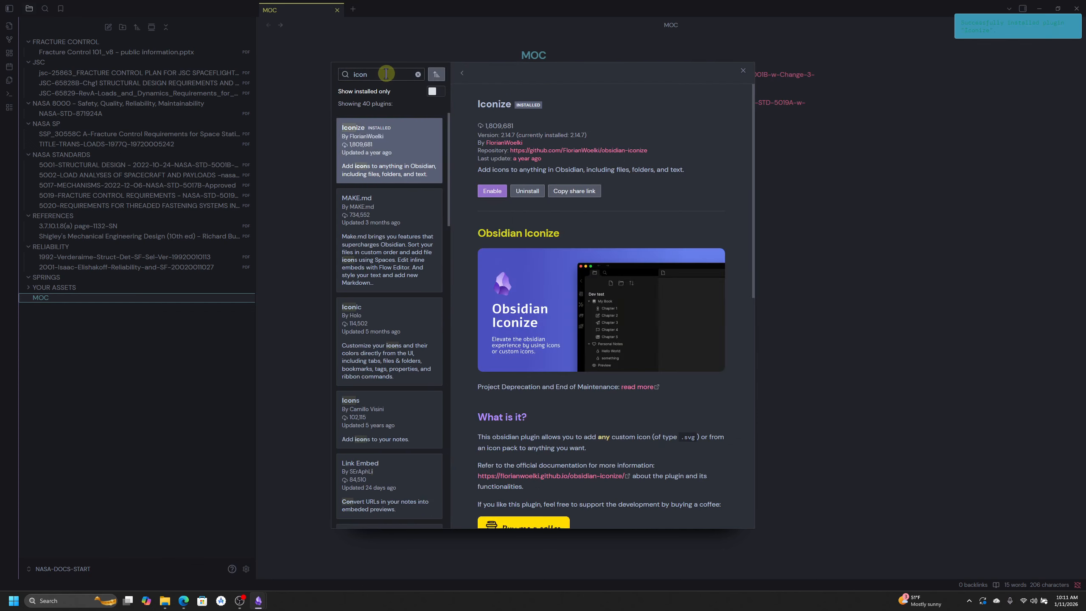
pyautogui.press('BackSpace')
pyautogui.press('BackSpace')
pyautogui.press('BackSpace')
pyautogui.press('BackSpace')
pyautogui.write('numer')
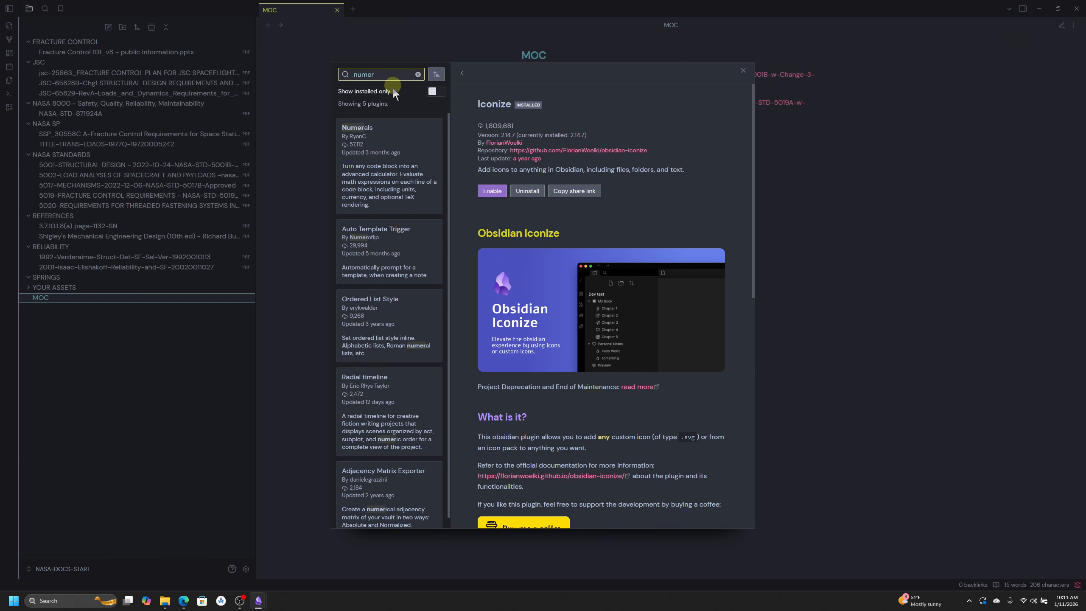
pyautogui.click(387, 150)
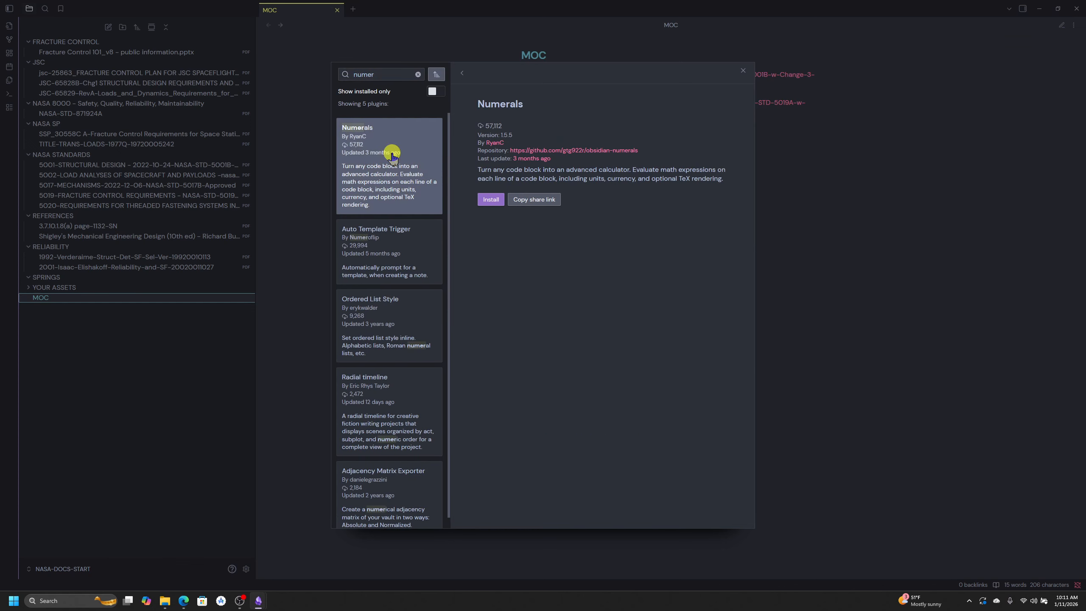
pyautogui.click(490, 208)
pyautogui.click(491, 208)
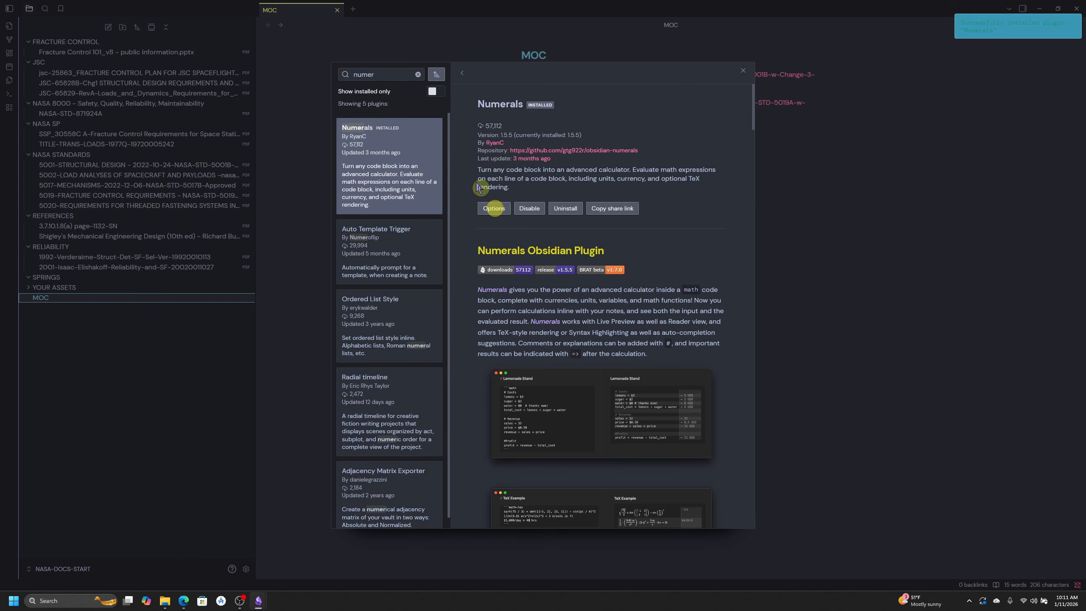
# Enable the installed Iconize plugin and close the settings.
pyautogui.click(743, 71)
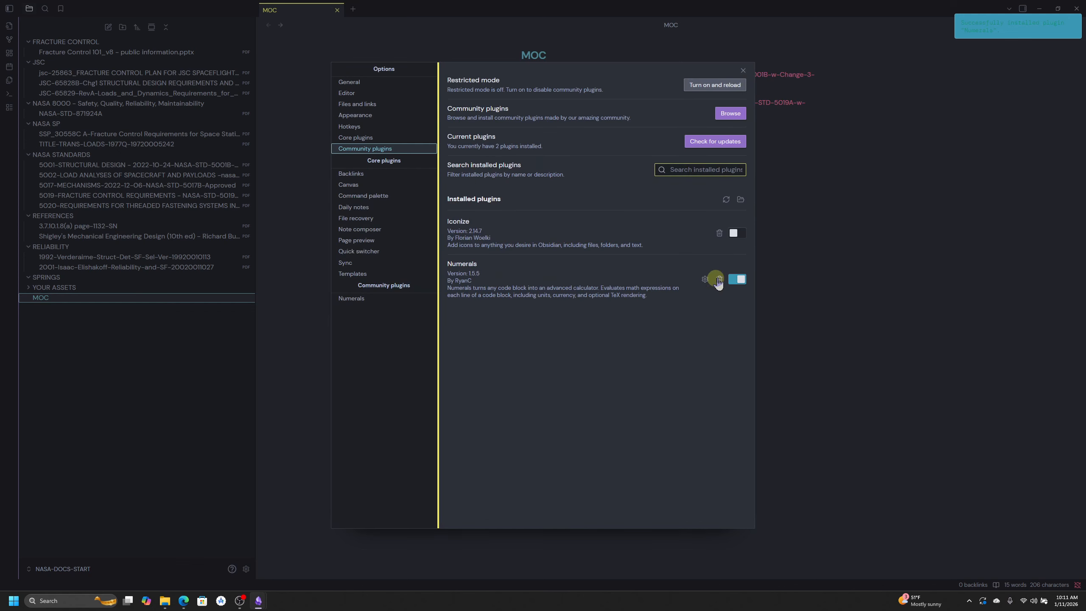
pyautogui.click(734, 233)
pyautogui.click(743, 71)
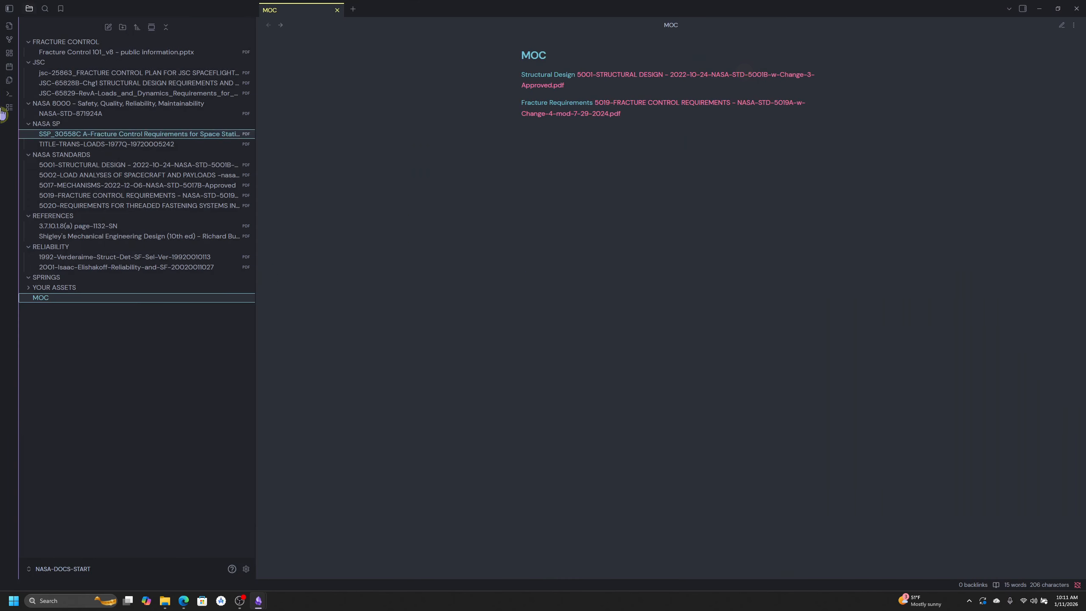
# Assign the ActivitySquare icon to the NASA STANDARDS folder.
pyautogui.rightClick(57, 154)
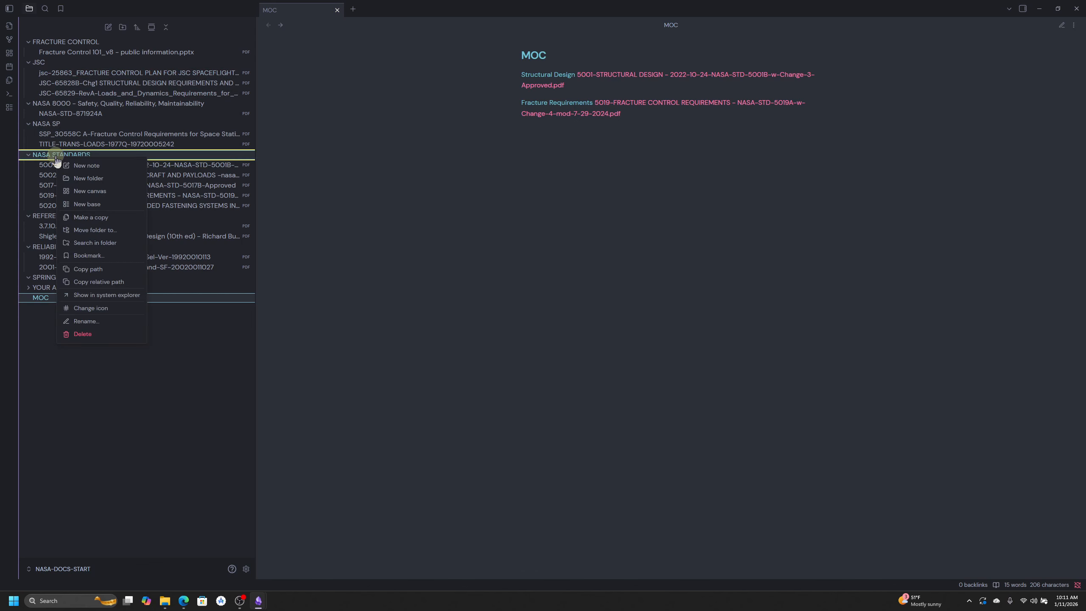
pyautogui.click(103, 308)
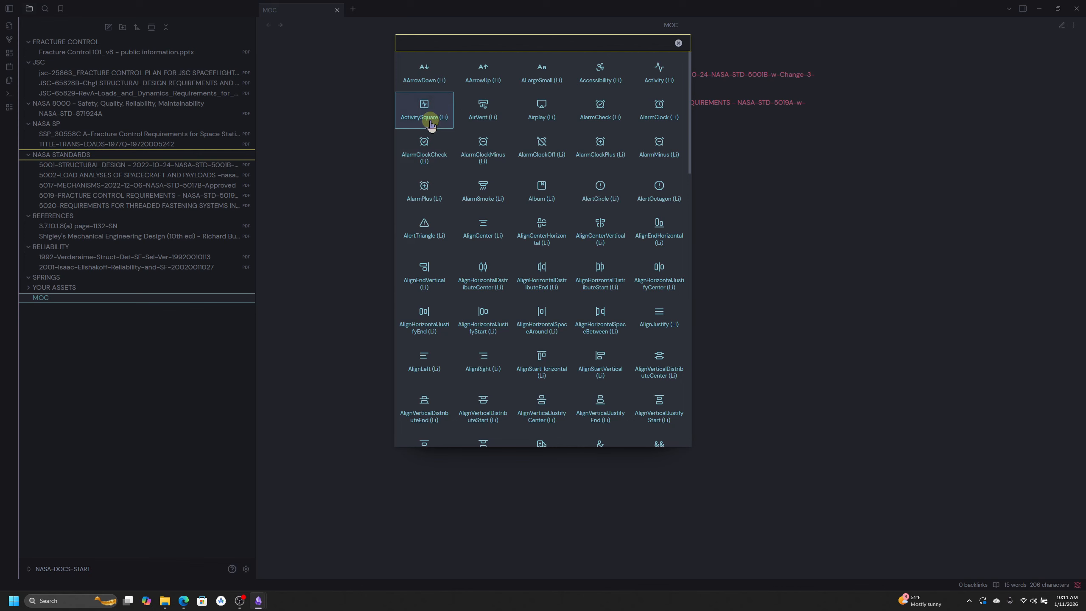
pyautogui.scroll(-3, 494, 300)
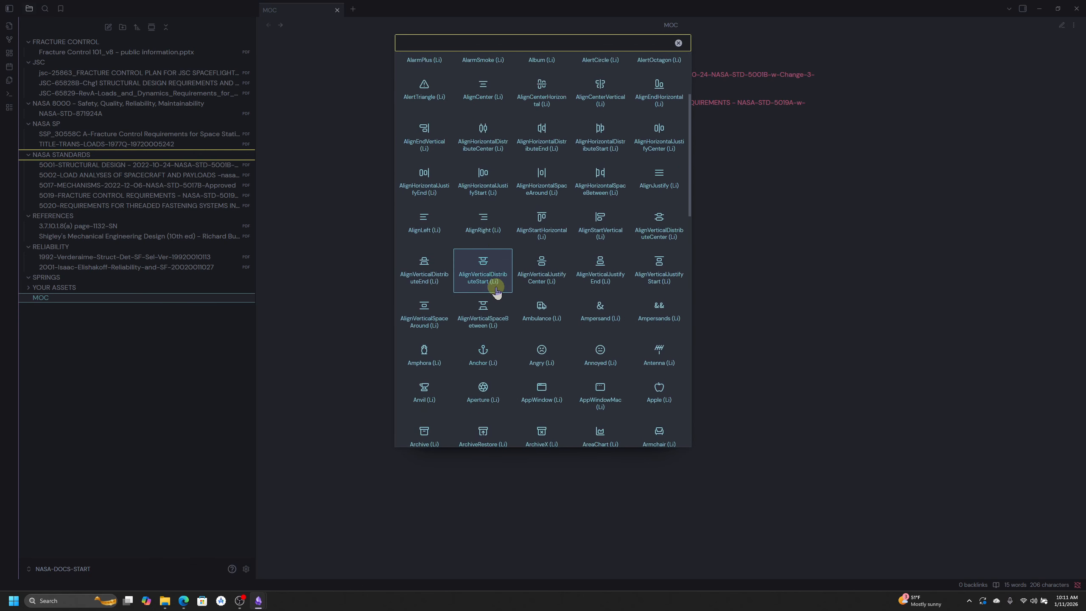
pyautogui.scroll(3, 470, 278)
pyautogui.click(428, 109)
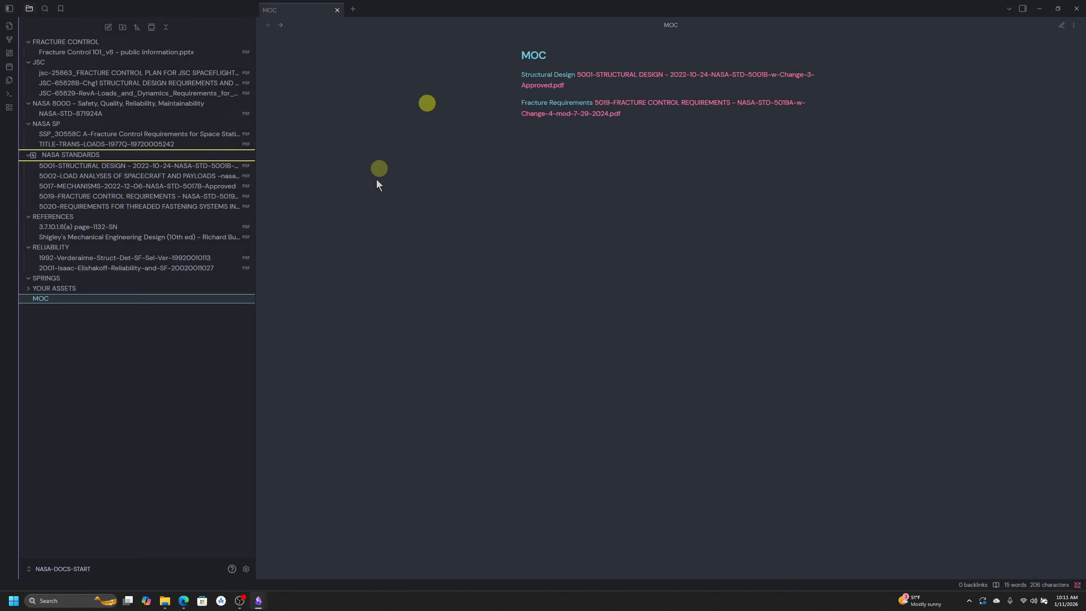
# Color the NASA STANDARDS folder's icon red (RGB 229, 31, 31) and save the change.
pyautogui.rightClick(90, 155)
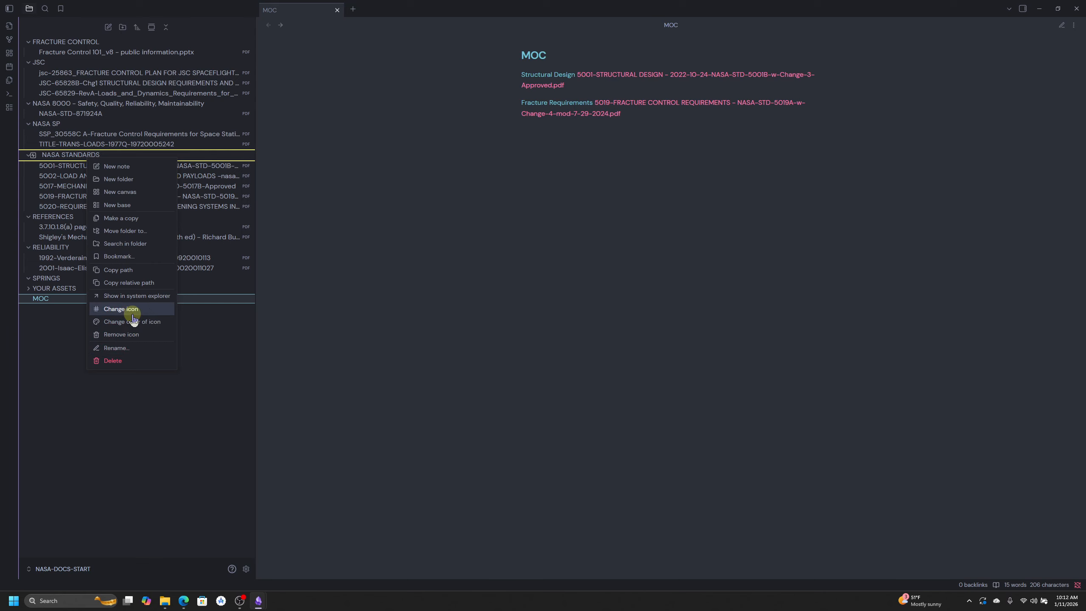
pyautogui.click(156, 322)
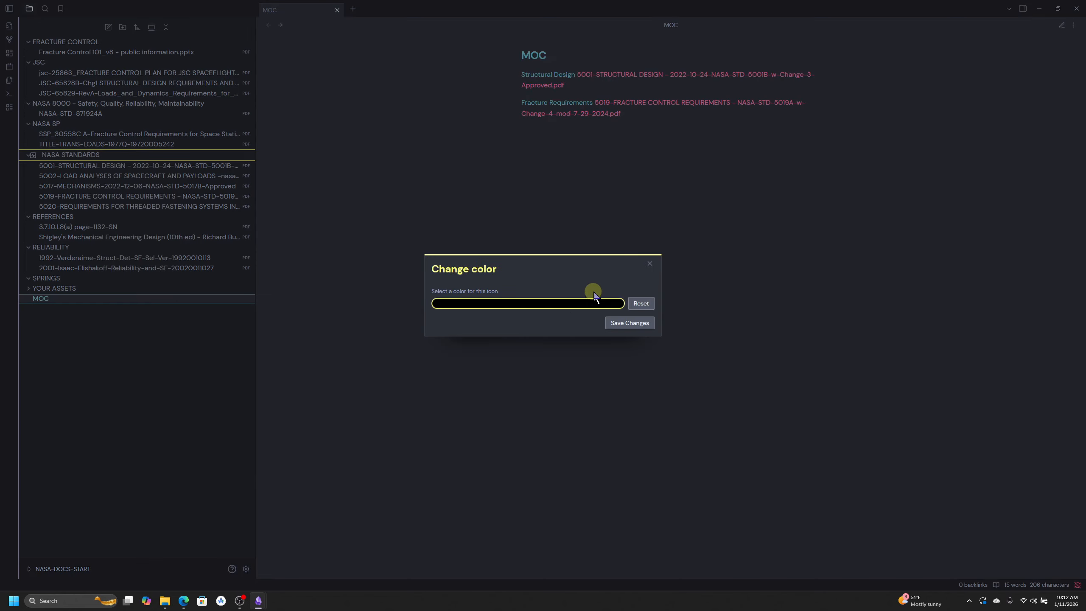
pyautogui.click(581, 304)
pyautogui.click(516, 315)
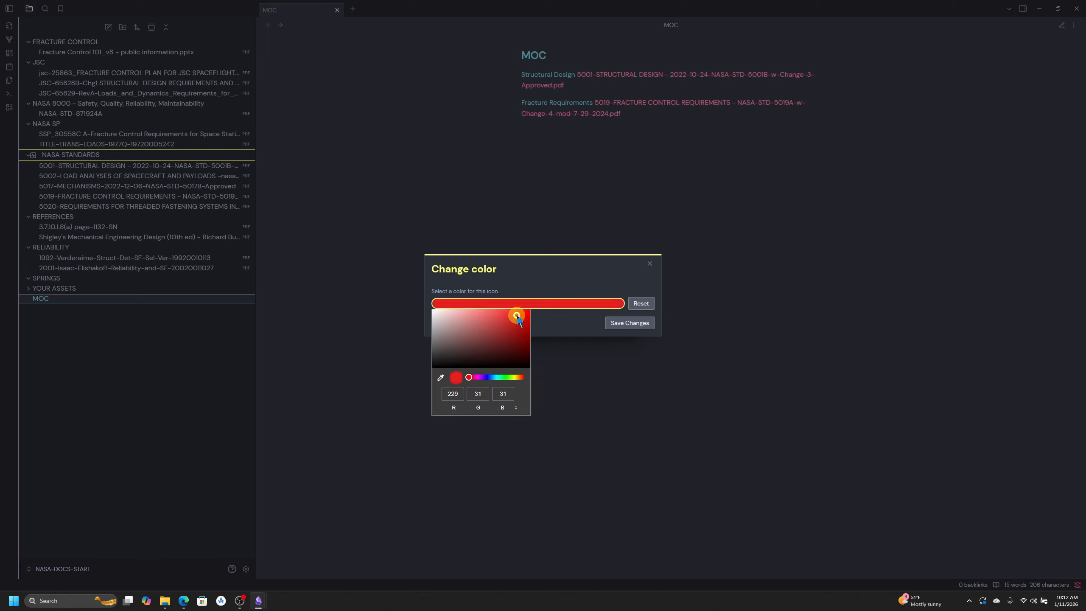
pyautogui.click(567, 317)
pyautogui.click(629, 322)
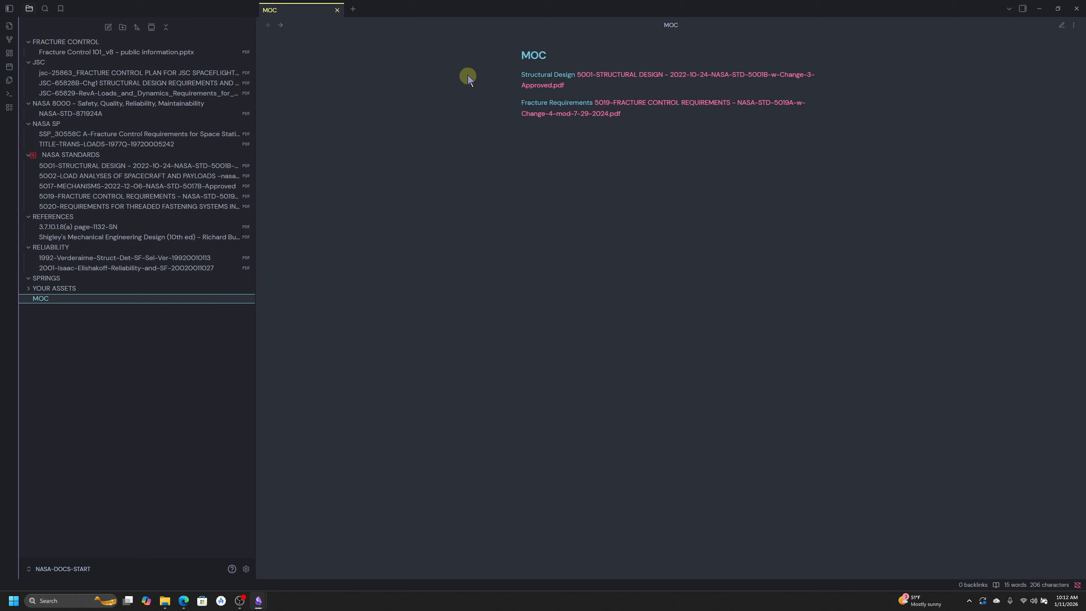
# View the vault's graph with attachments shown, then hide the attachments again and close the graph settings.
pyautogui.click(10, 40)
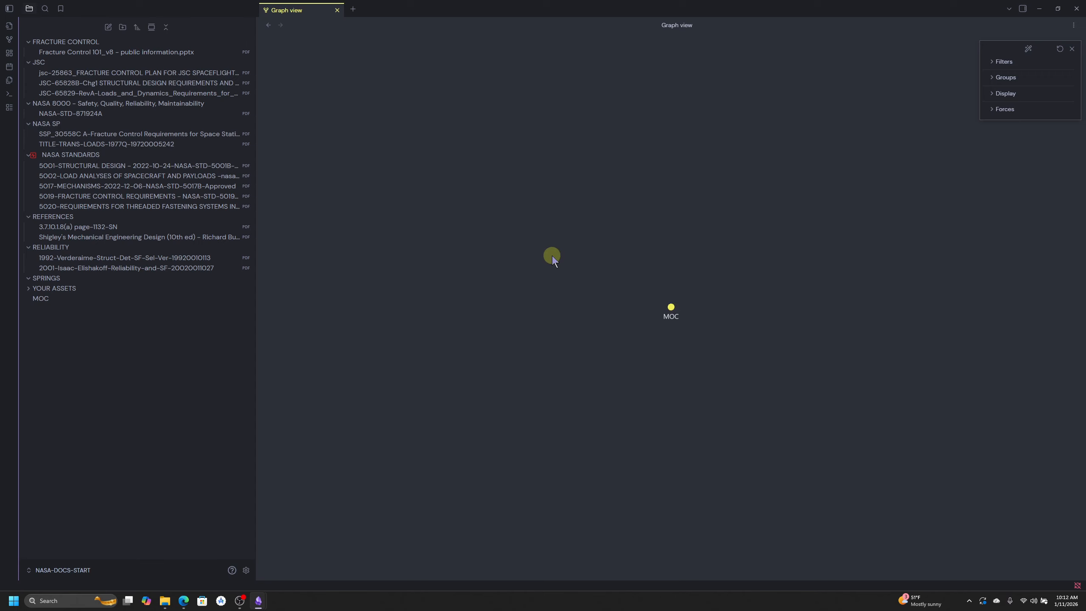
pyautogui.click(991, 64)
pyautogui.click(1055, 110)
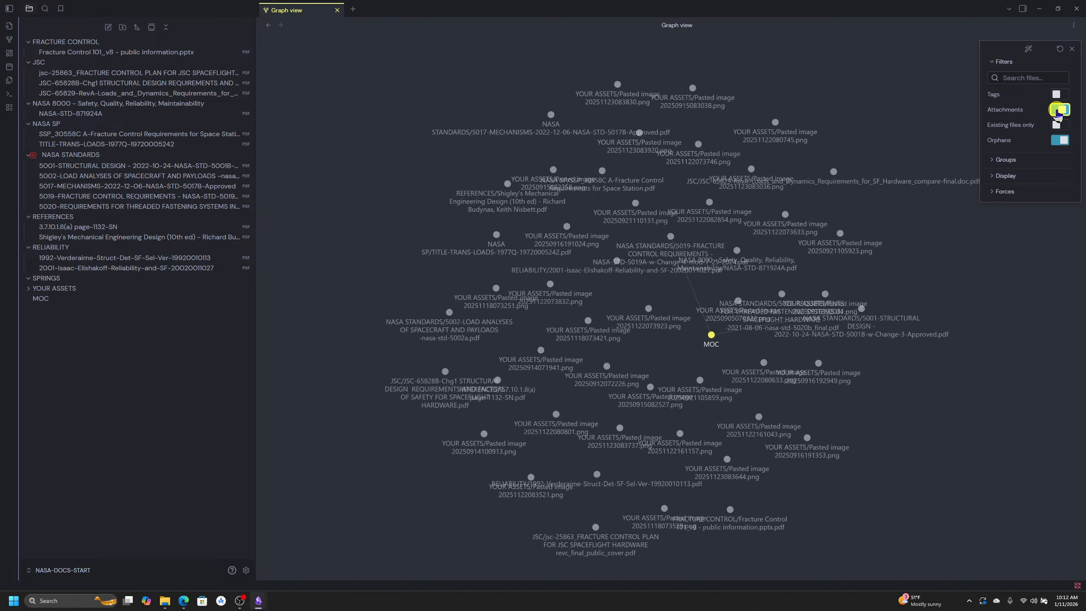
pyautogui.click(1055, 110)
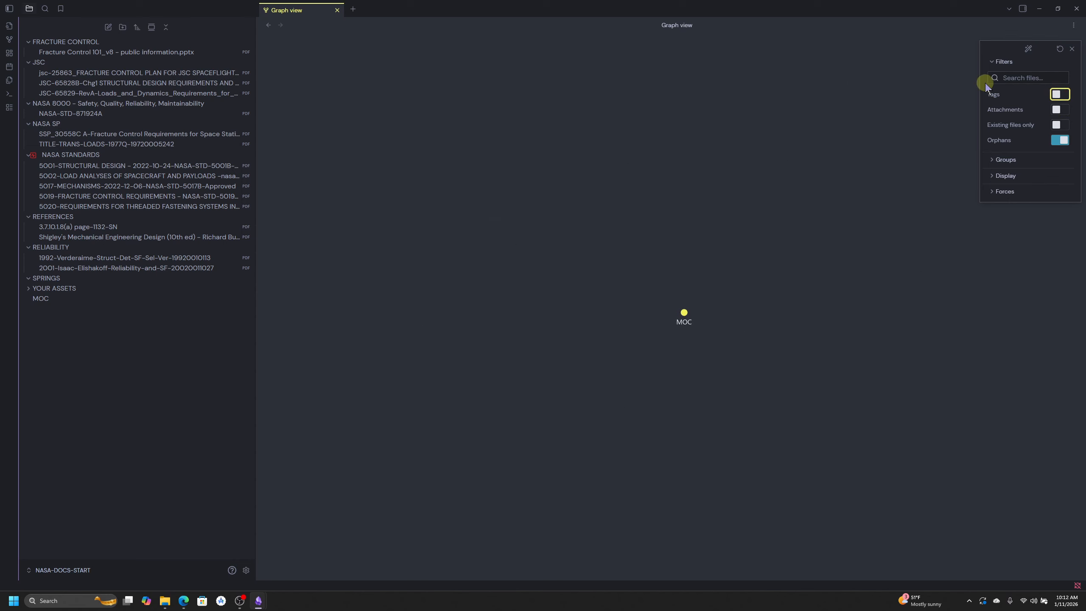
pyautogui.click(1072, 49)
pyautogui.click(766, 182)
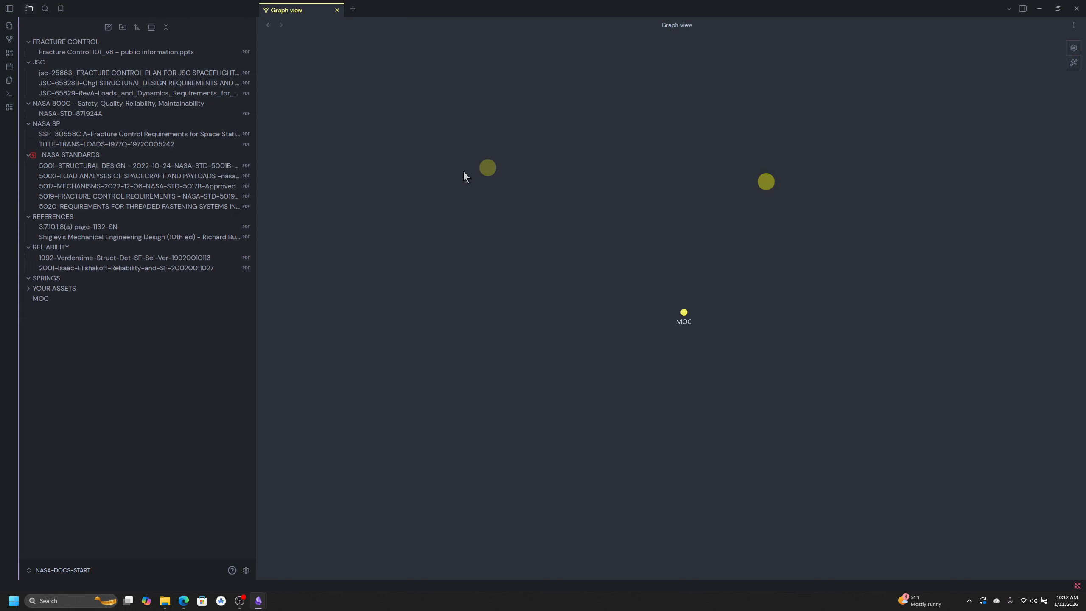
# Create a new note named FCR at the root of the vault.
pyautogui.click(128, 310)
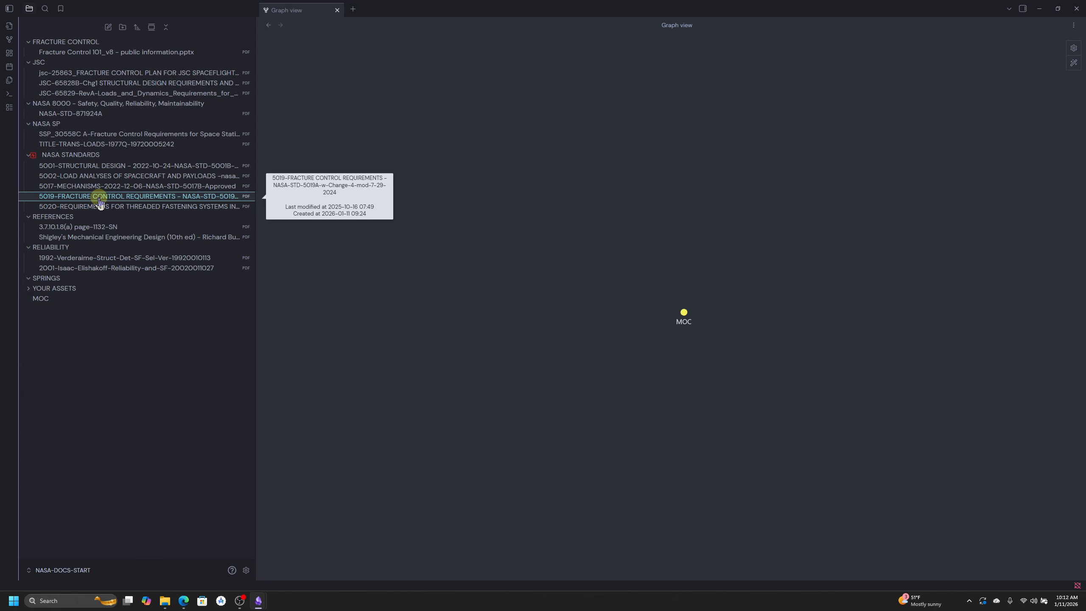
pyautogui.rightClick(93, 332)
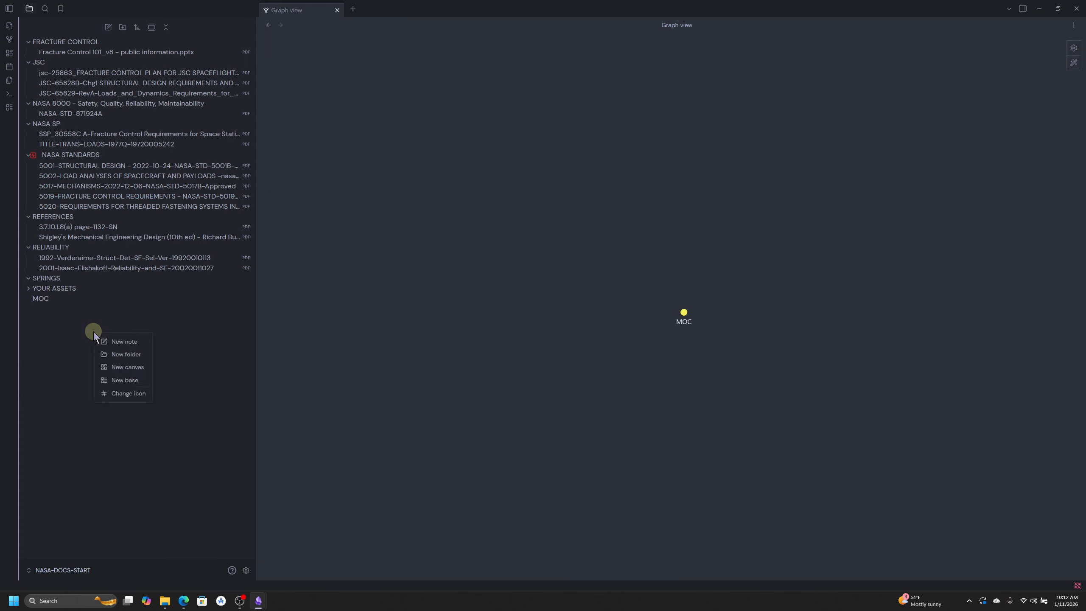
pyautogui.click(134, 343)
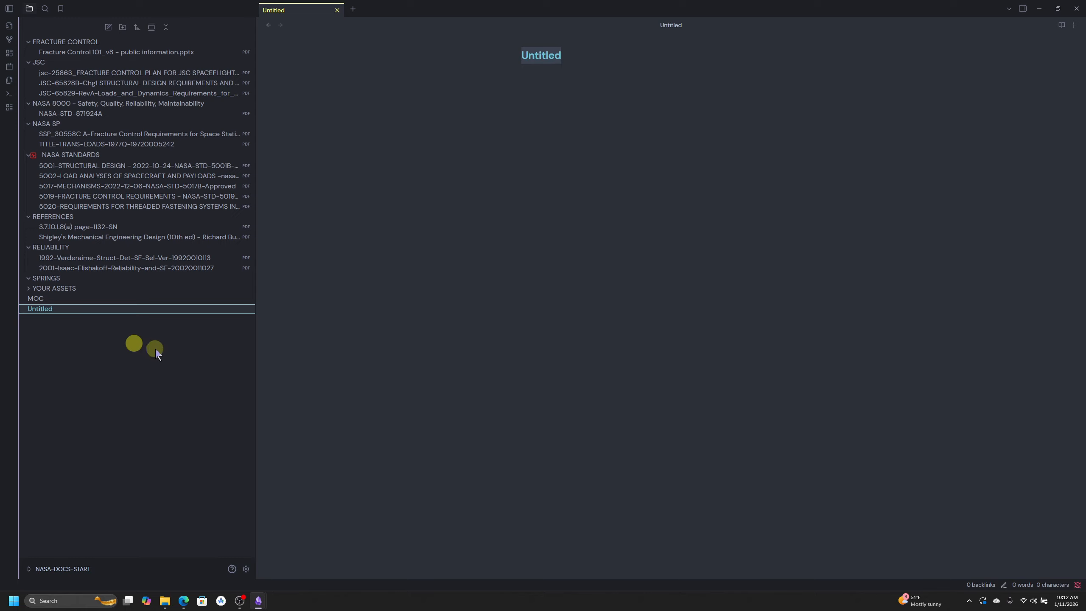
pyautogui.write('F')
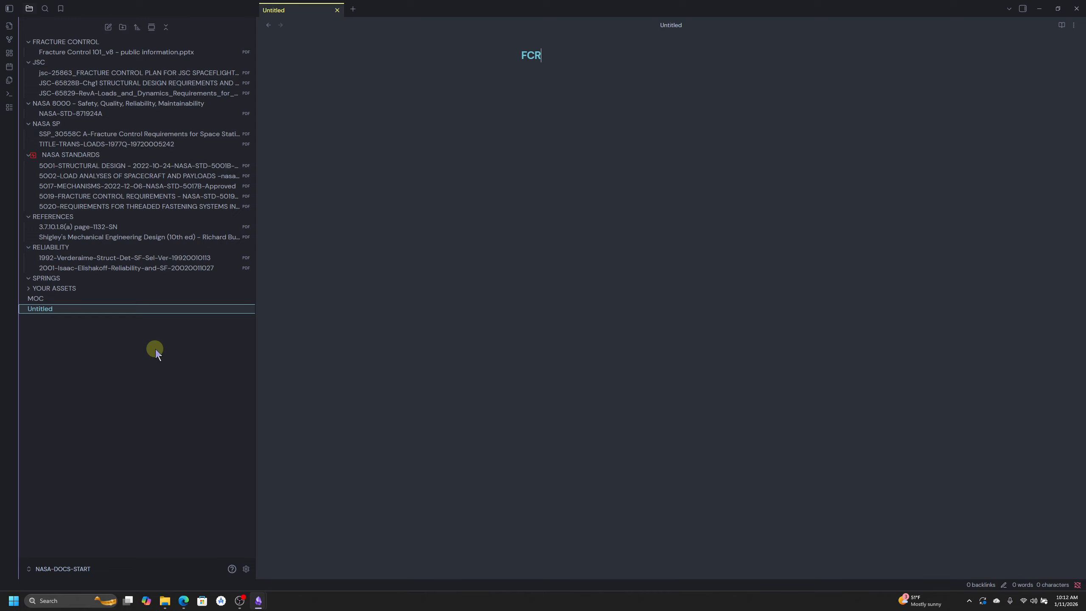
pyautogui.write('CR')
pyautogui.press('Return')
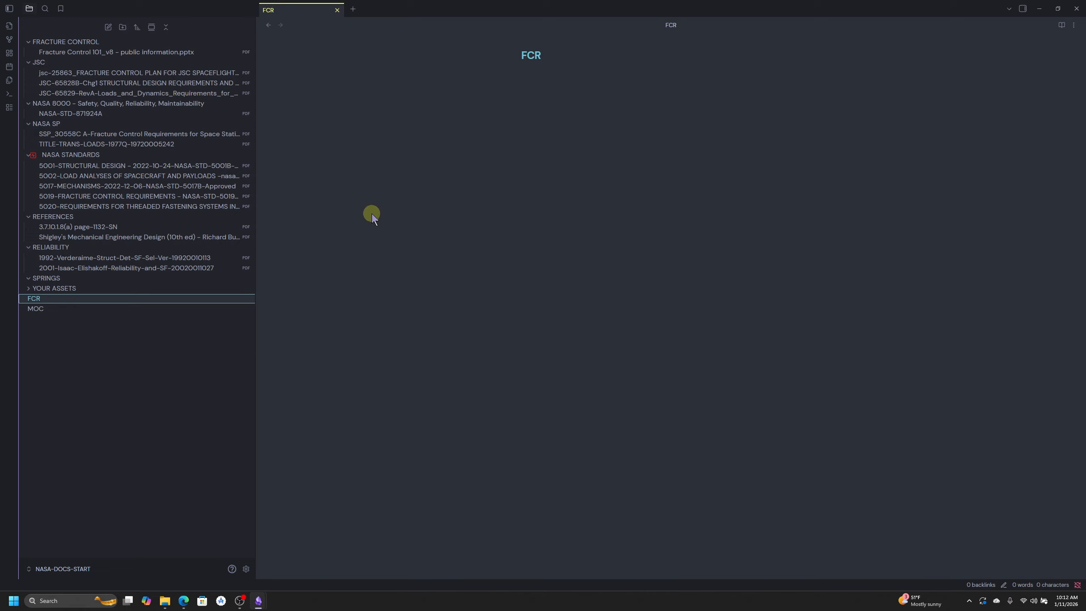
# Open the MOC note in a split pane to the right of FCR and widen that pane.
pyautogui.rightClick(45, 308)
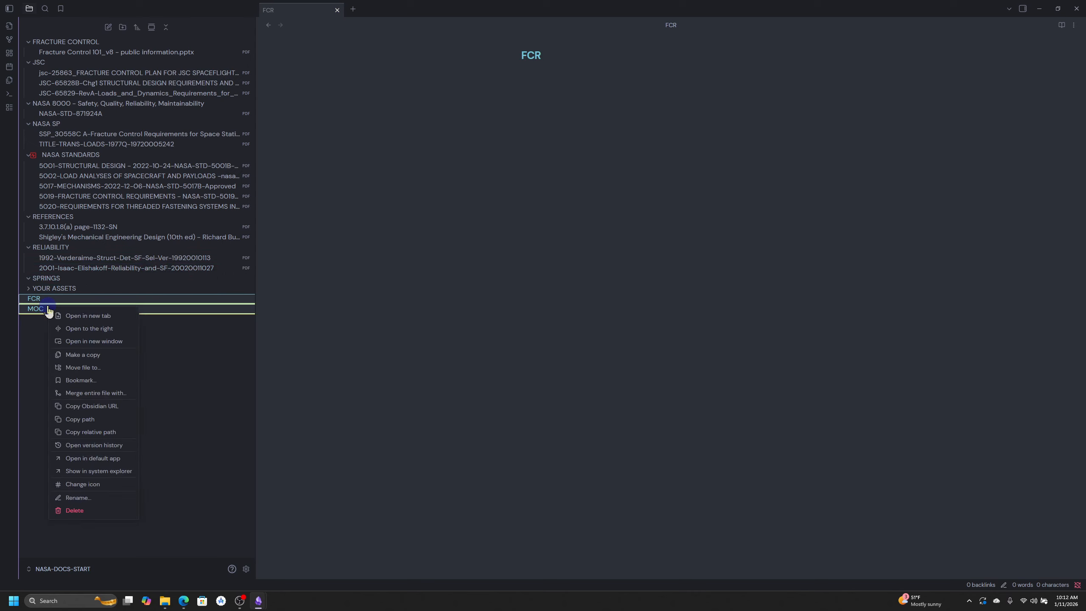
pyautogui.click(89, 328)
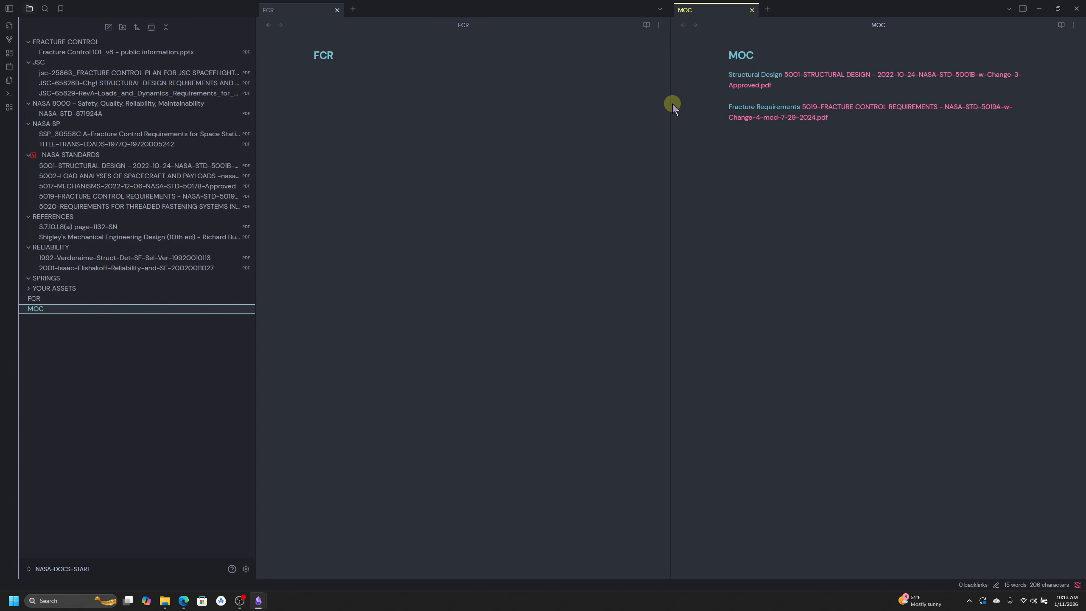
pyautogui.moveTo(669, 104); pyautogui.dragTo(533, 124)
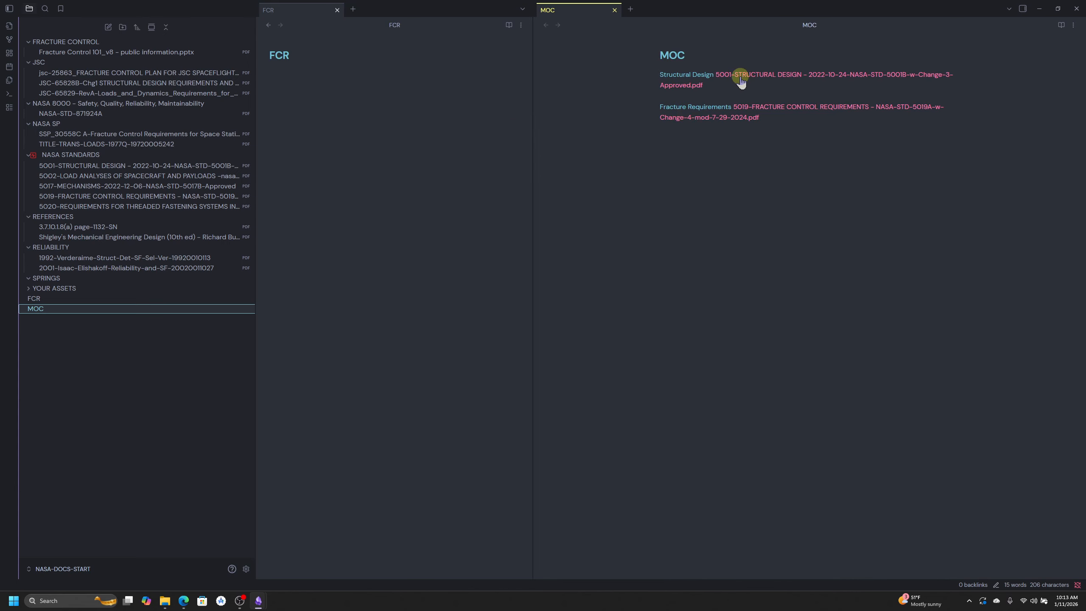
# Open the 5019 fracture control requirements PDF from its MOC link, on its first page, and rebalance the split with the FCR note.
pyautogui.click(762, 110)
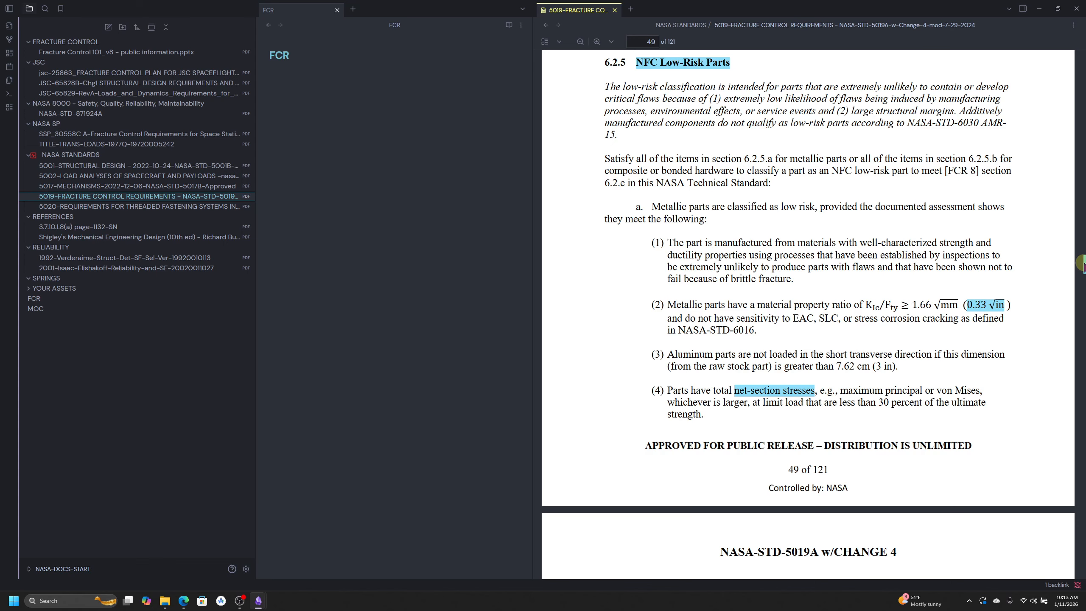
pyautogui.moveTo(1080, 264); pyautogui.dragTo(1072, 50)
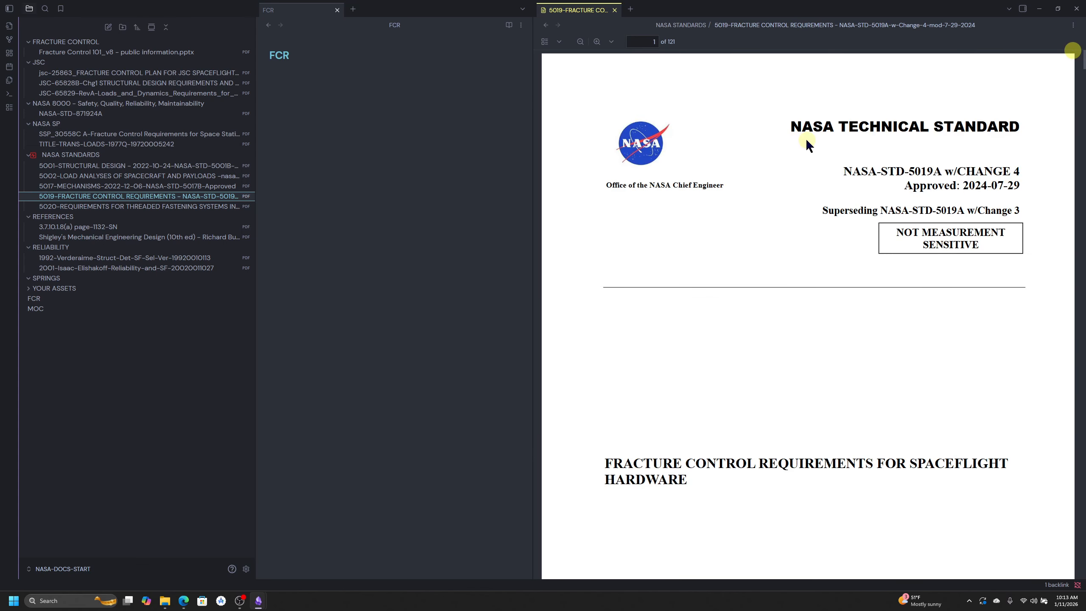
pyautogui.click(615, 11)
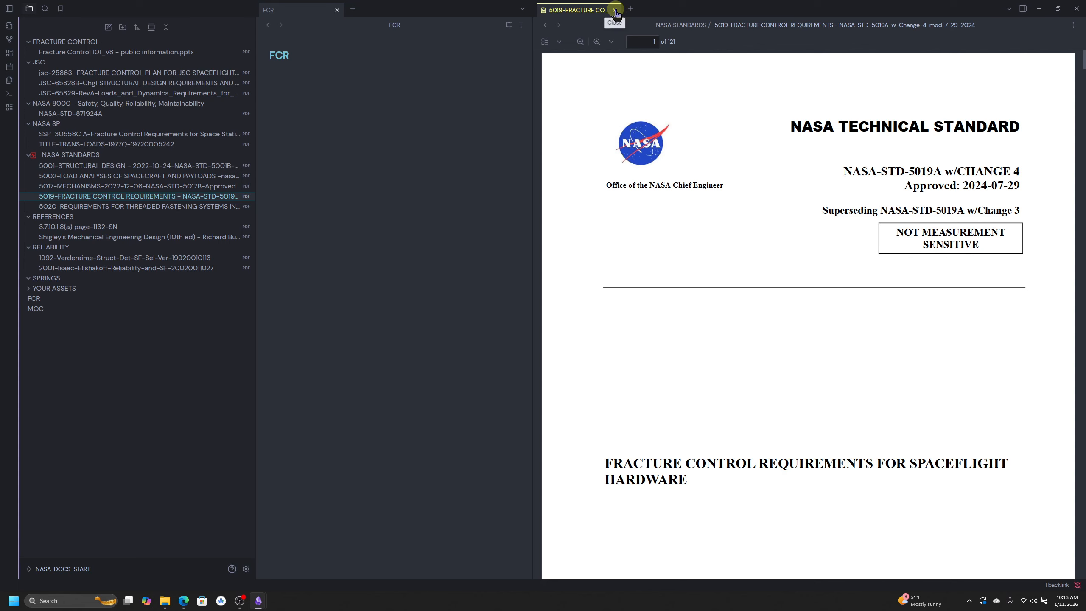
pyautogui.click(547, 27)
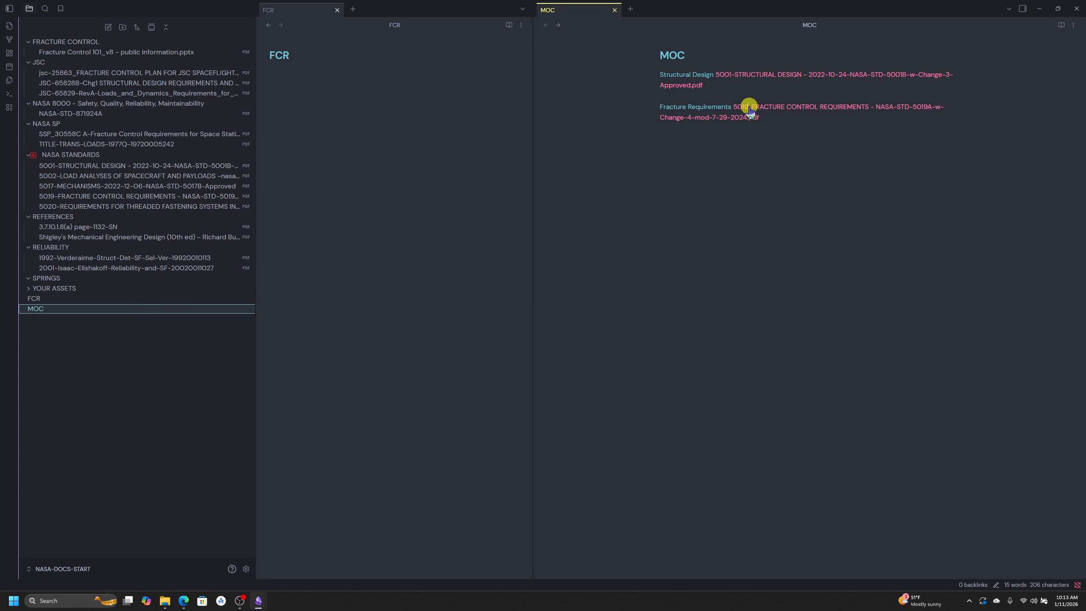
pyautogui.click(749, 110)
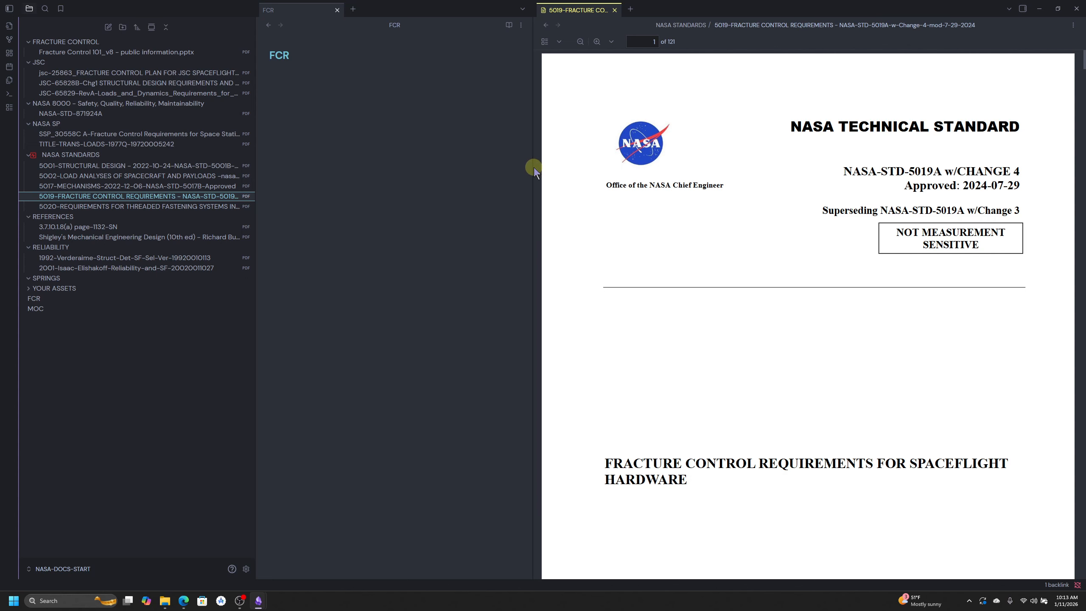
pyautogui.moveTo(533, 164); pyautogui.dragTo(591, 175)
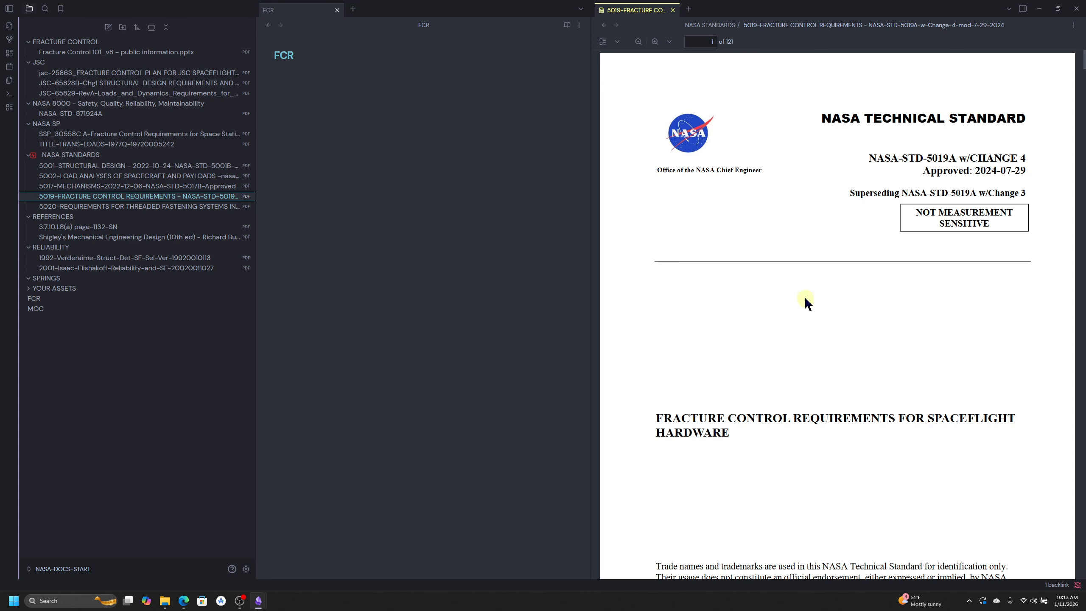
# Show the PDF's table of contents in a widened sidebar and expand sections 6 and 6.2.
pyautogui.click(603, 42)
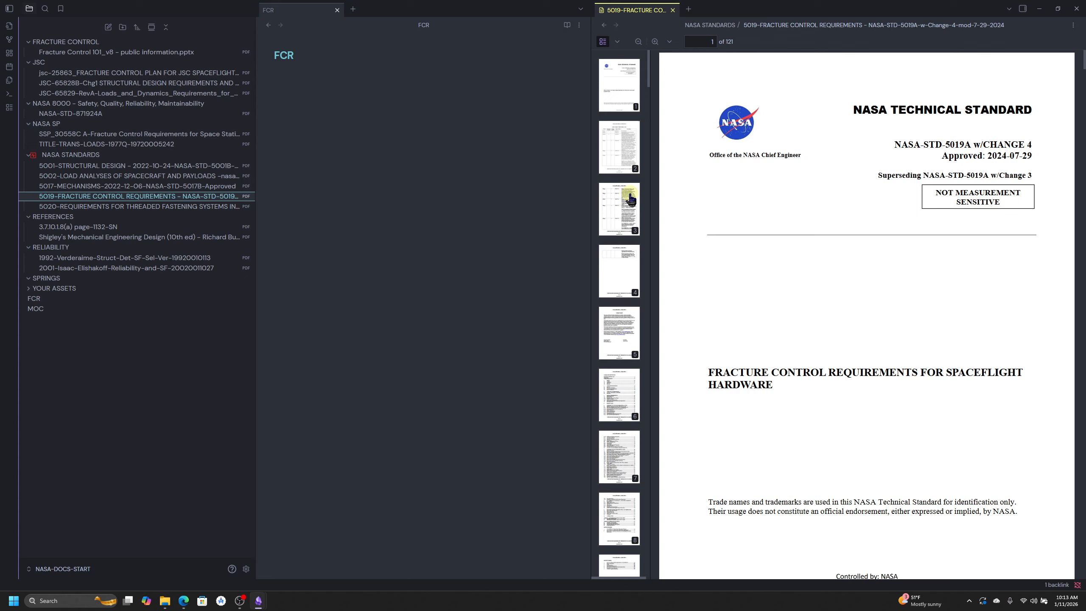
pyautogui.moveTo(591, 193); pyautogui.dragTo(581, 193)
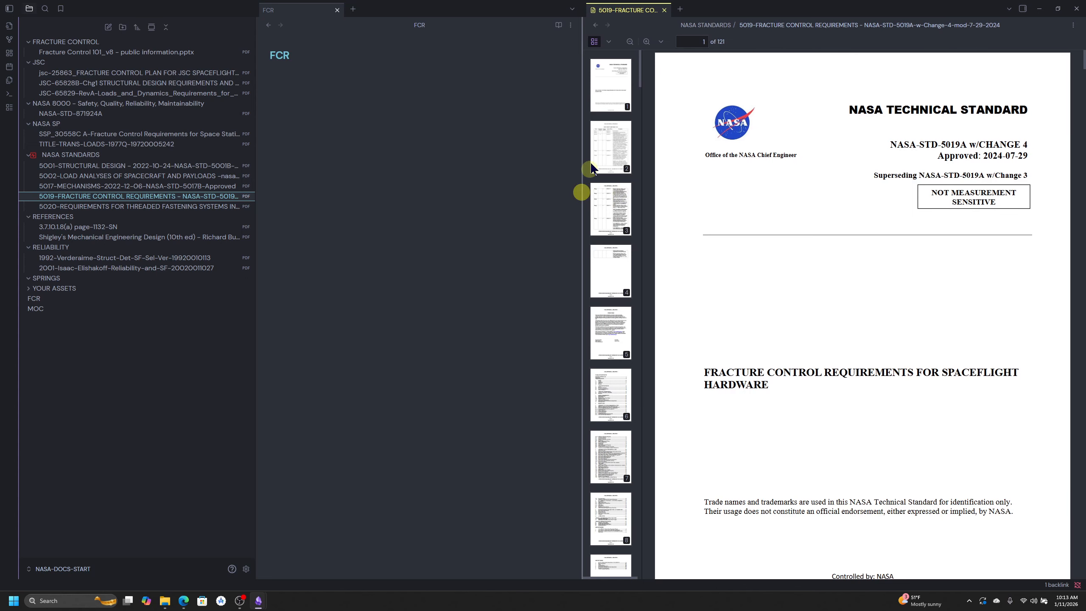
pyautogui.click(608, 42)
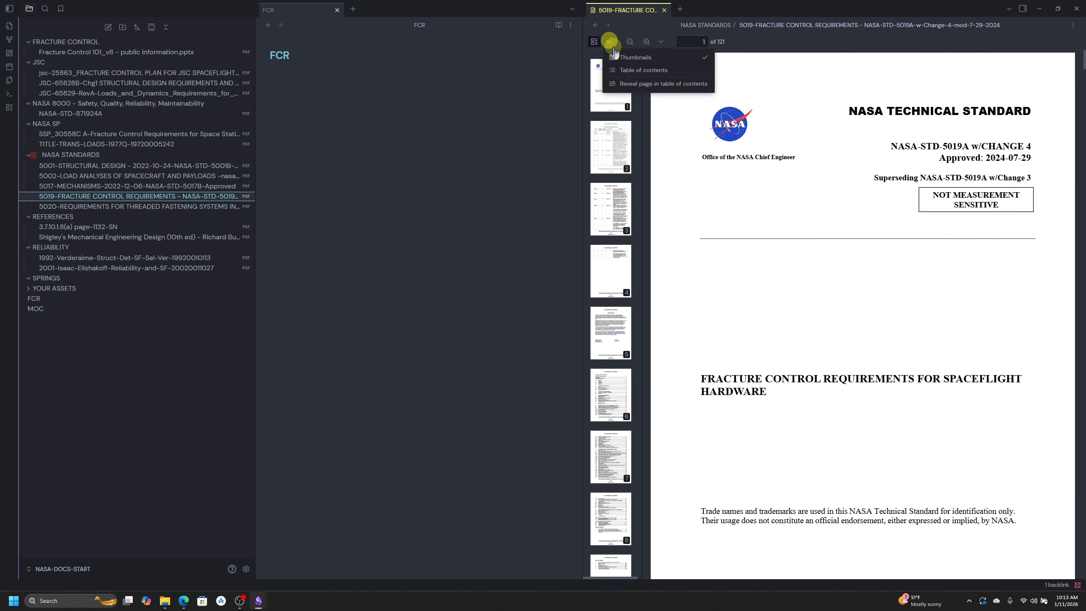
pyautogui.click(623, 70)
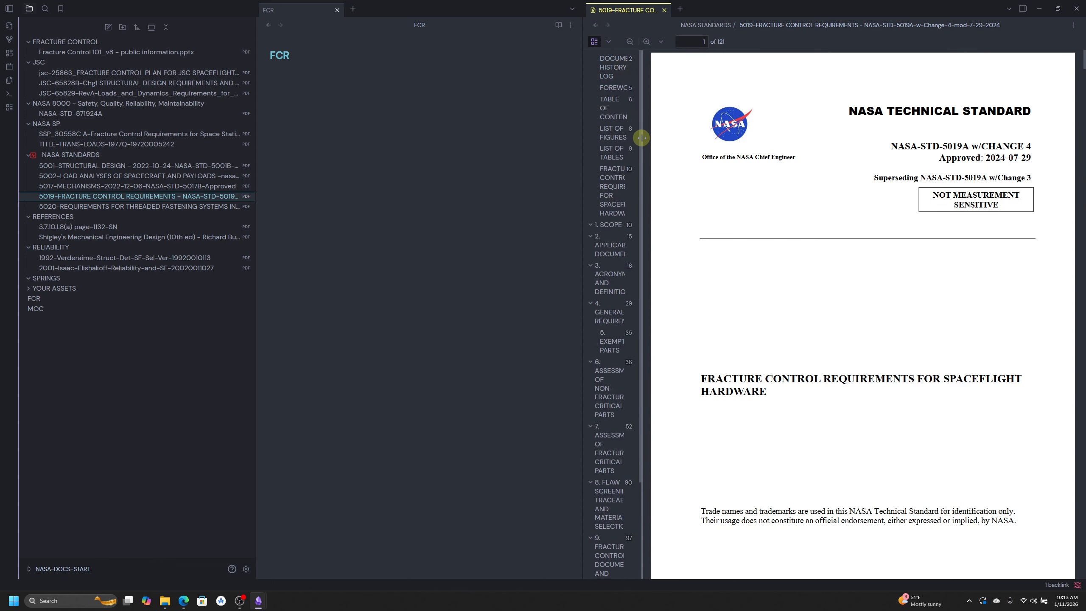
pyautogui.moveTo(643, 137); pyautogui.dragTo(722, 139)
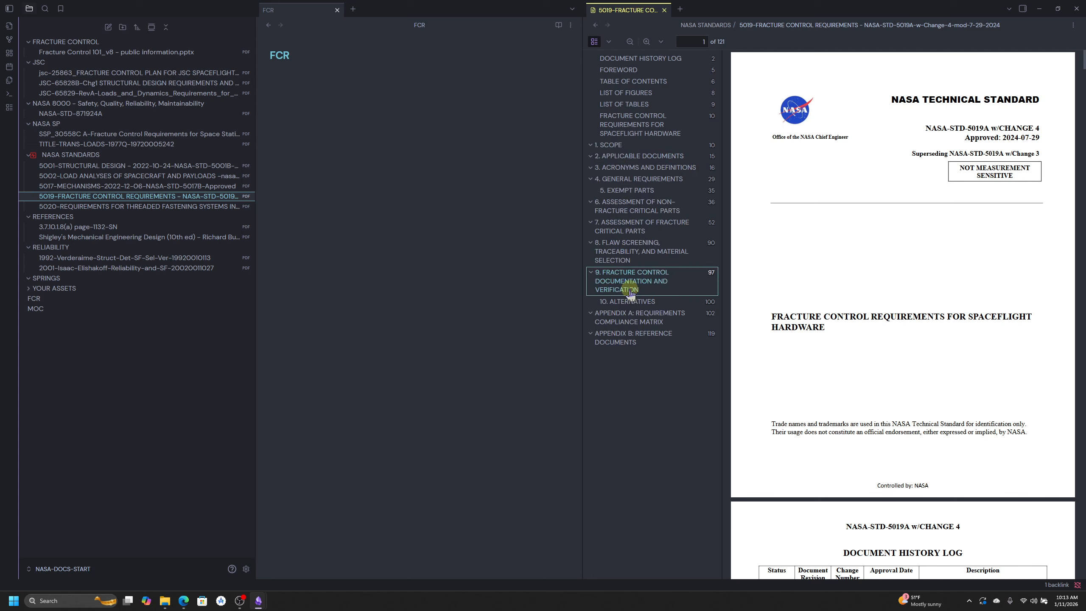
pyautogui.click(589, 203)
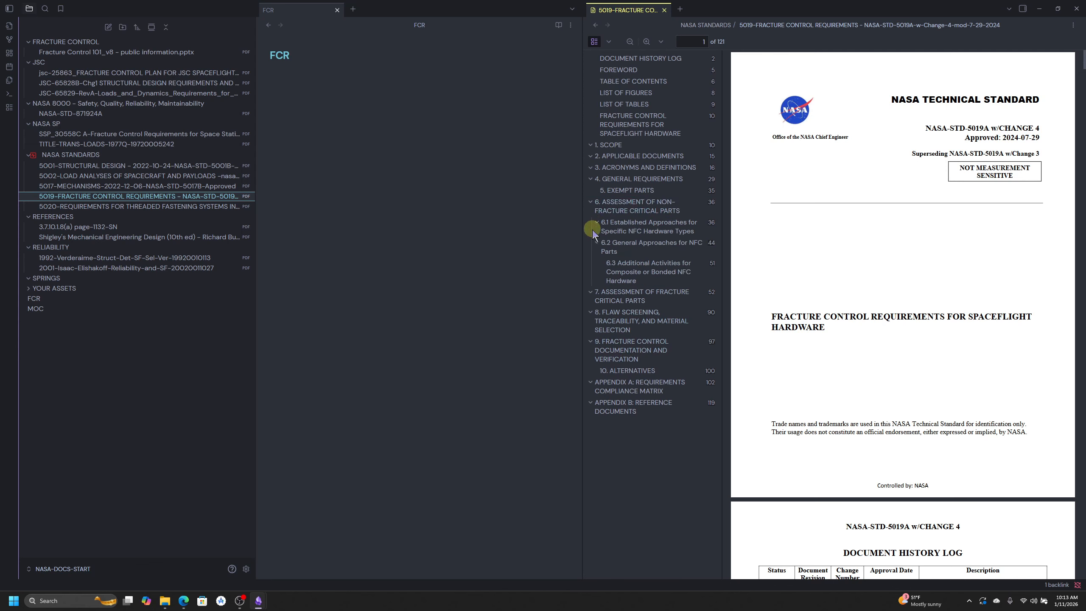
pyautogui.click(597, 245)
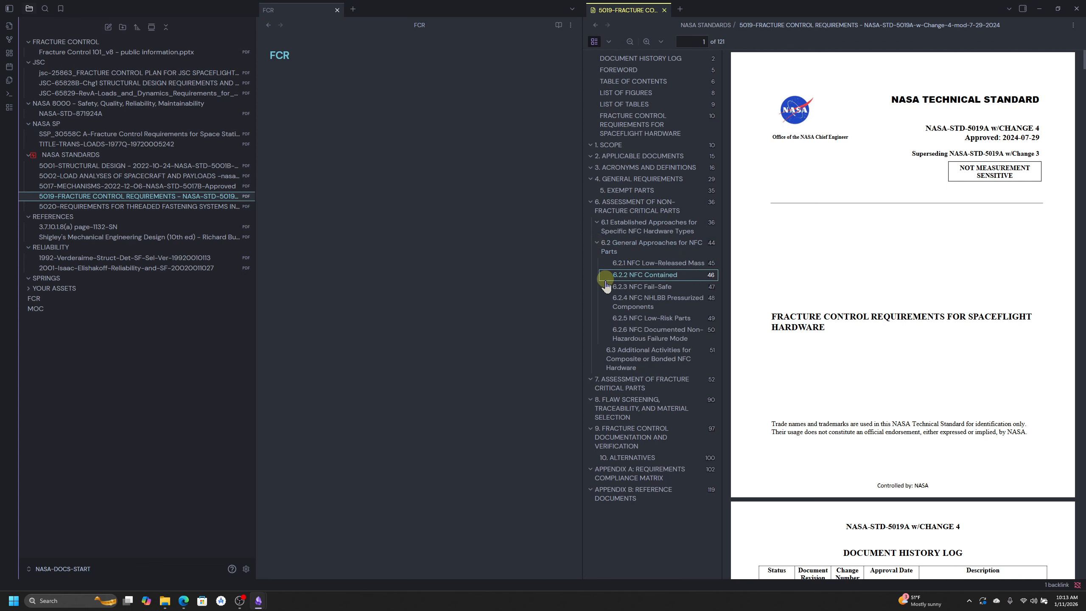
# Narrow the FCR pane slightly and write "This is for low risk parts" in the note.
pyautogui.click(580, 301)
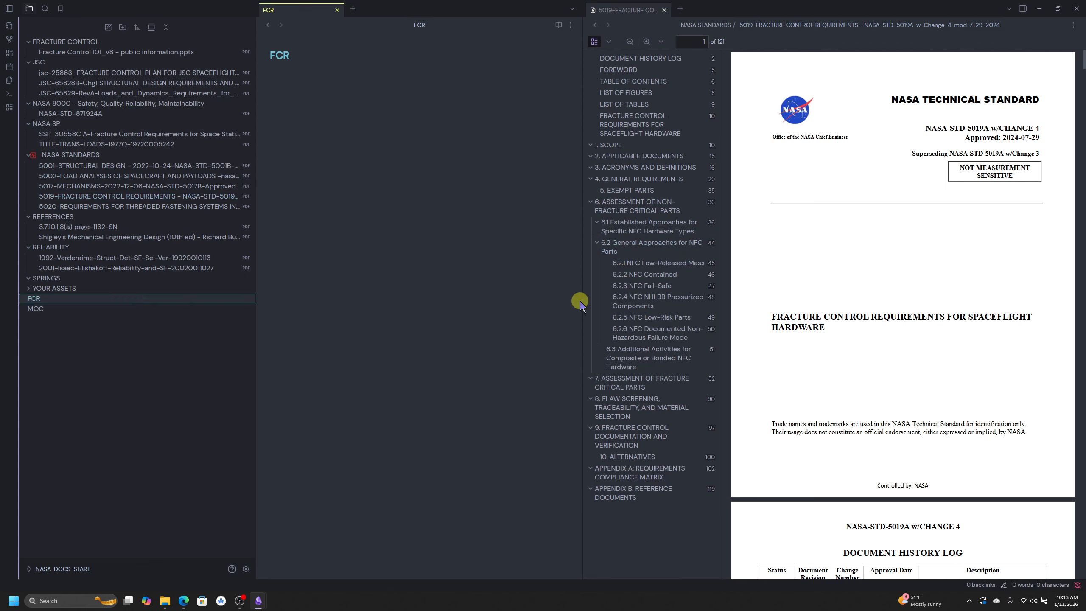
pyautogui.moveTo(582, 301); pyautogui.dragTo(561, 301)
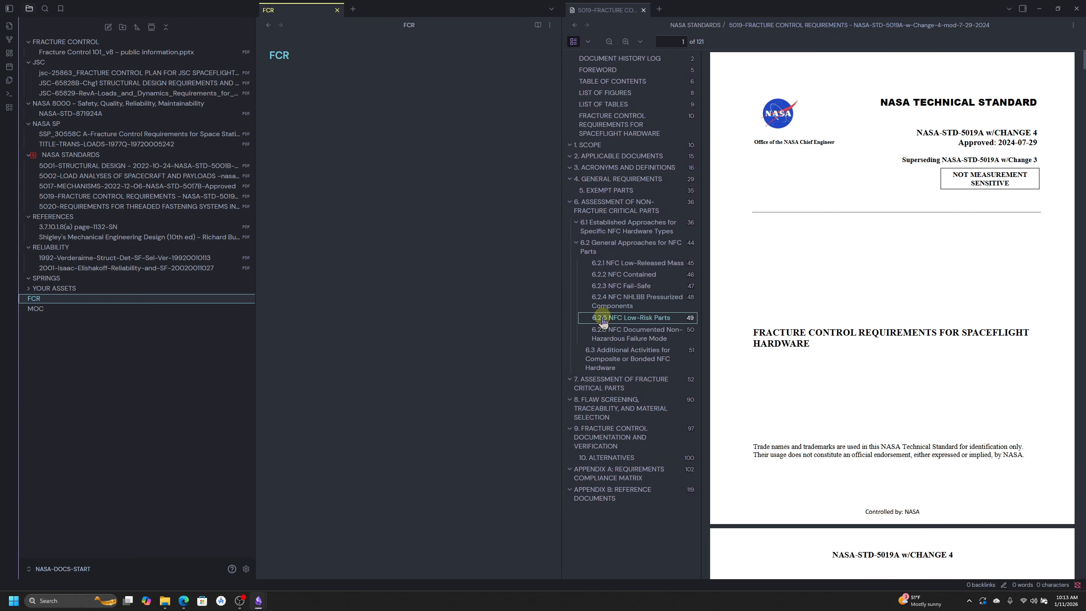
pyautogui.click(311, 82)
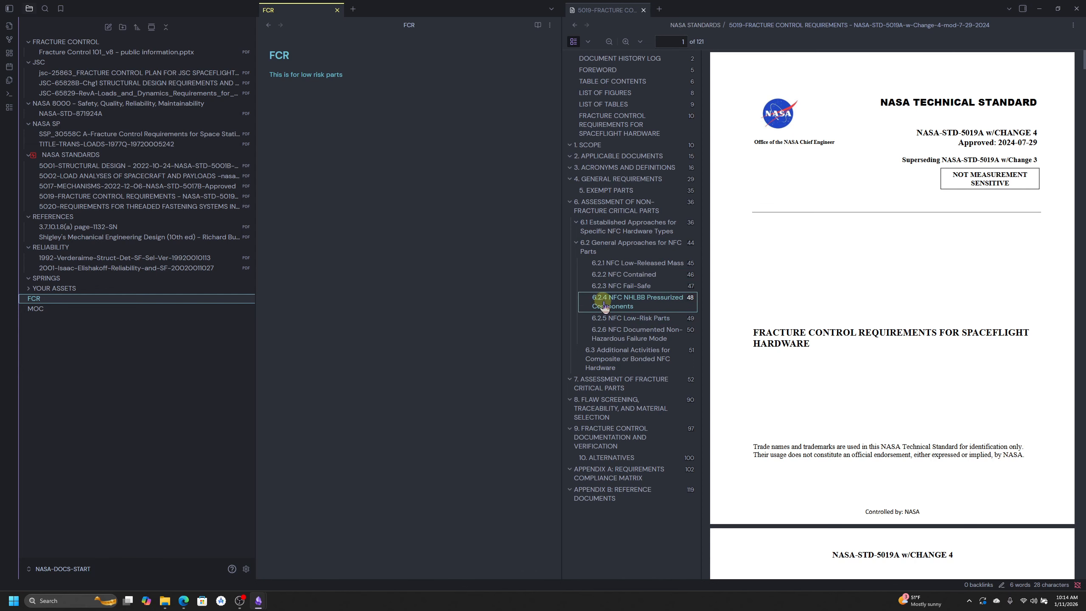
# Go to section 6.2.5 NFC Low-Risk Parts in the PDF and check the copy options of its highlighted heading.
pyautogui.click(621, 318)
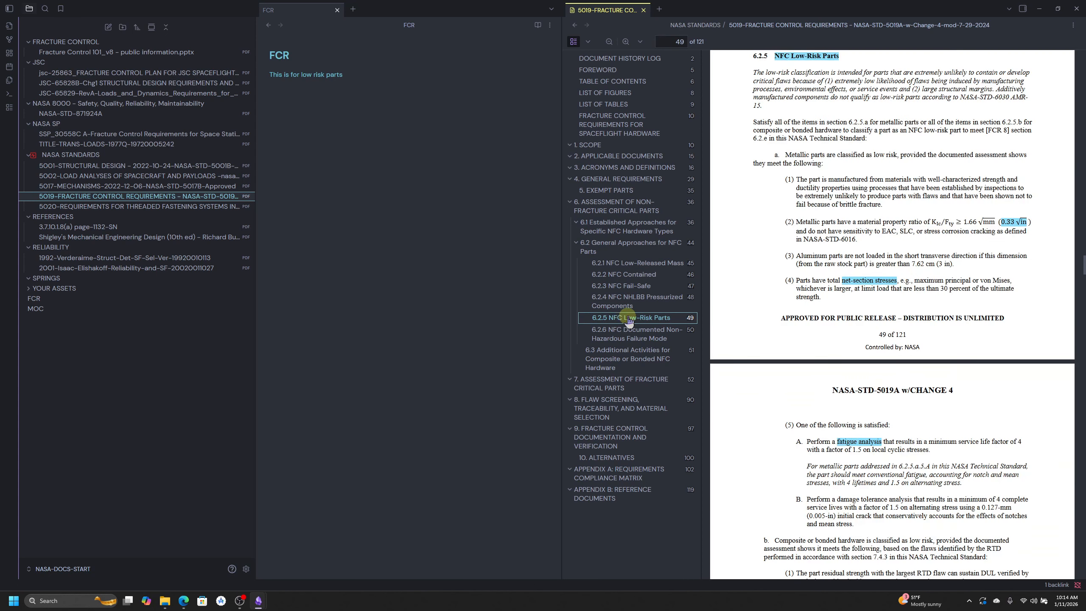
pyautogui.scroll(2, 845, 142)
pyautogui.scroll(1, 812, 142)
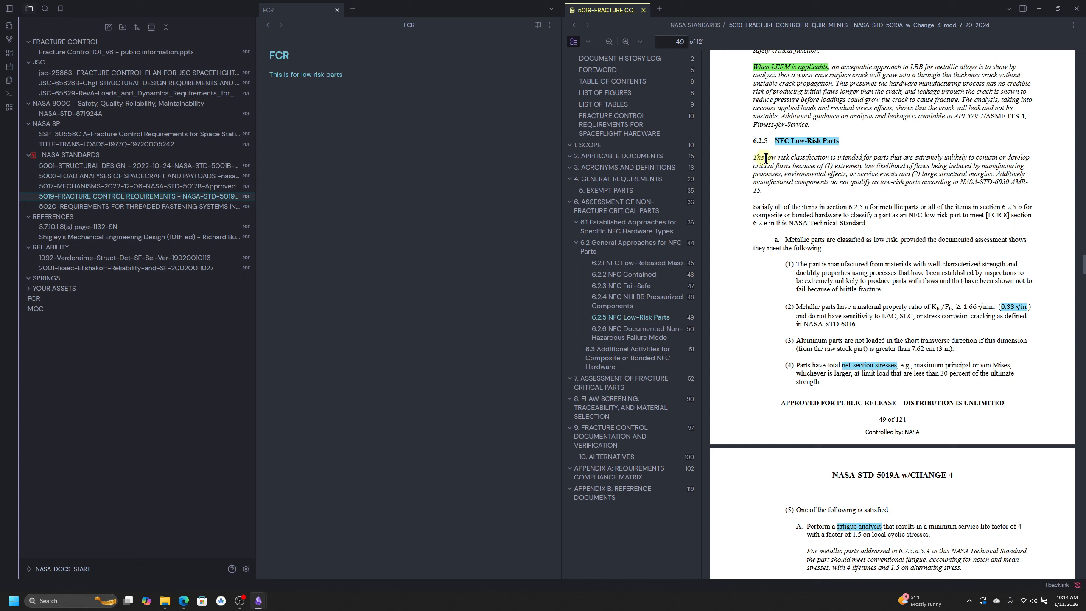
pyautogui.rightClick(785, 139)
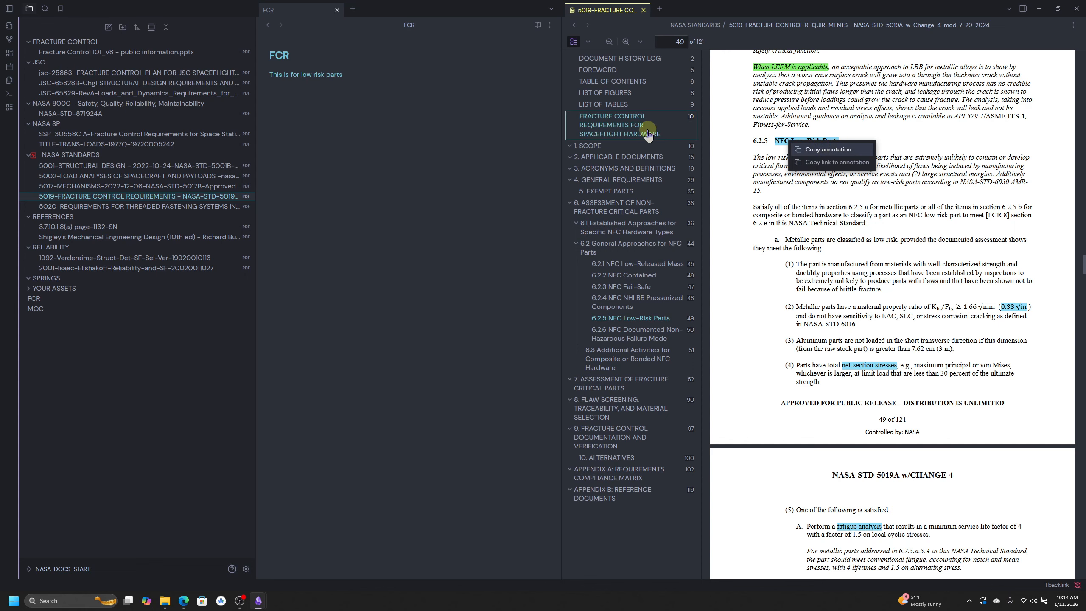
pyautogui.click(785, 184)
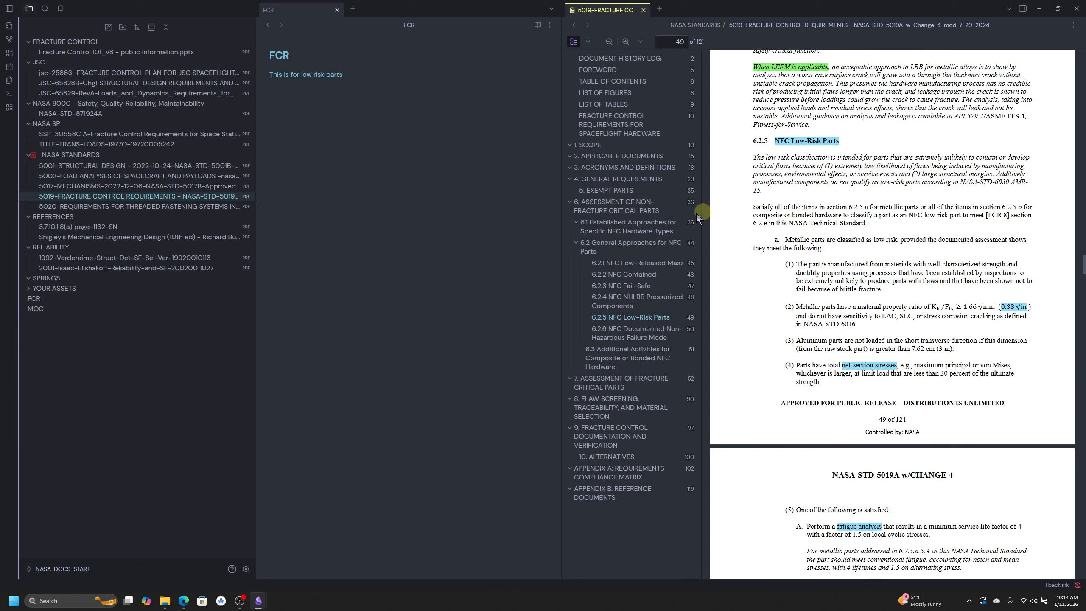
# Copy the link to the 6.2.5 NFC Low-Risk Parts heading from the table of contents and paste it below the text in FCR.
pyautogui.click(646, 286)
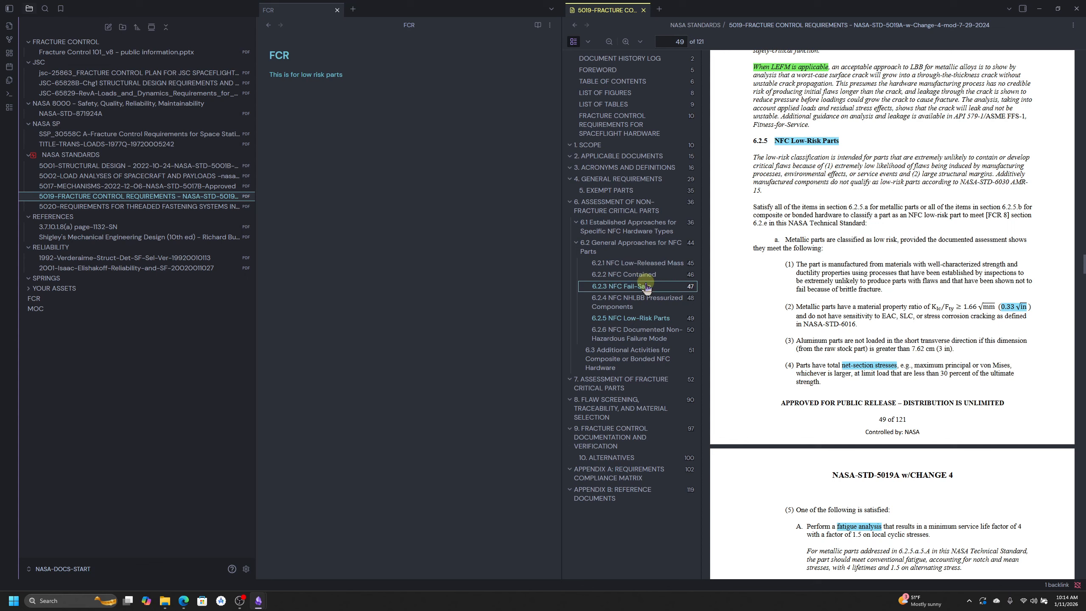
pyautogui.click(646, 300)
pyautogui.click(648, 318)
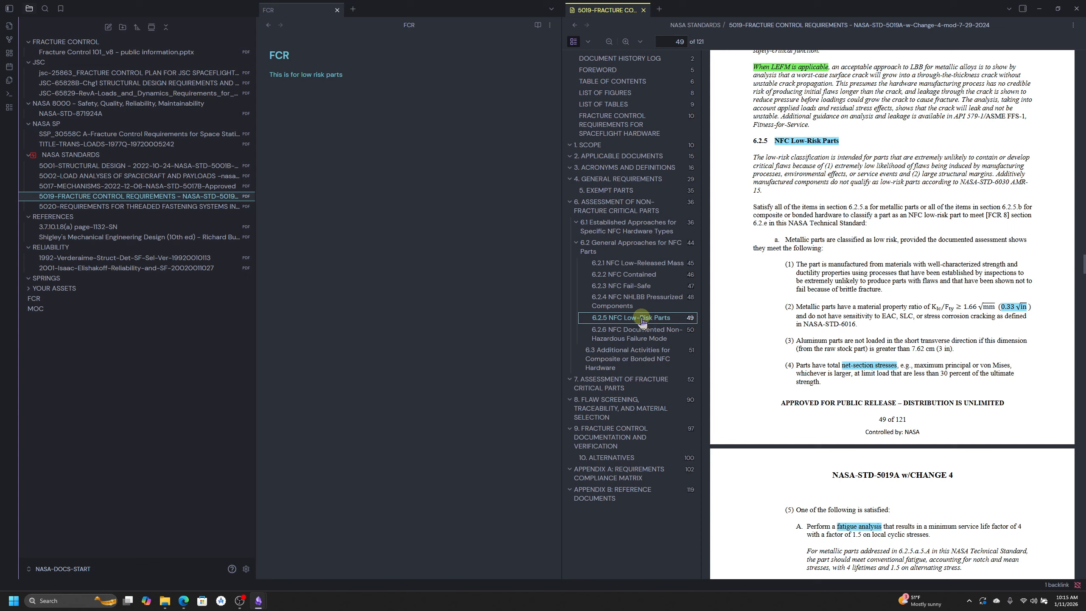
pyautogui.rightClick(641, 321)
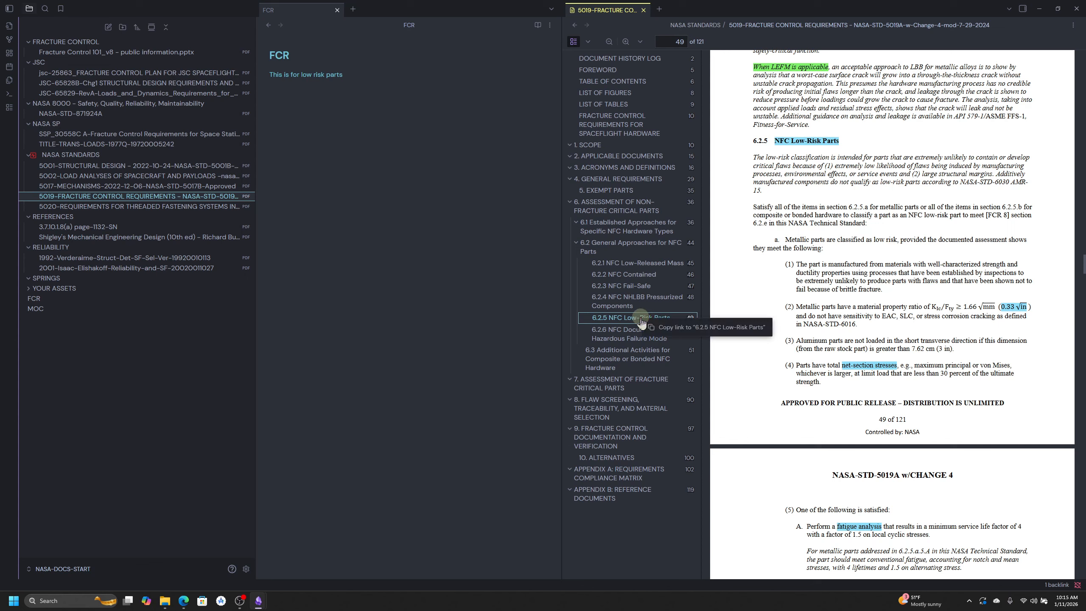
pyautogui.click(678, 327)
pyautogui.click(357, 111)
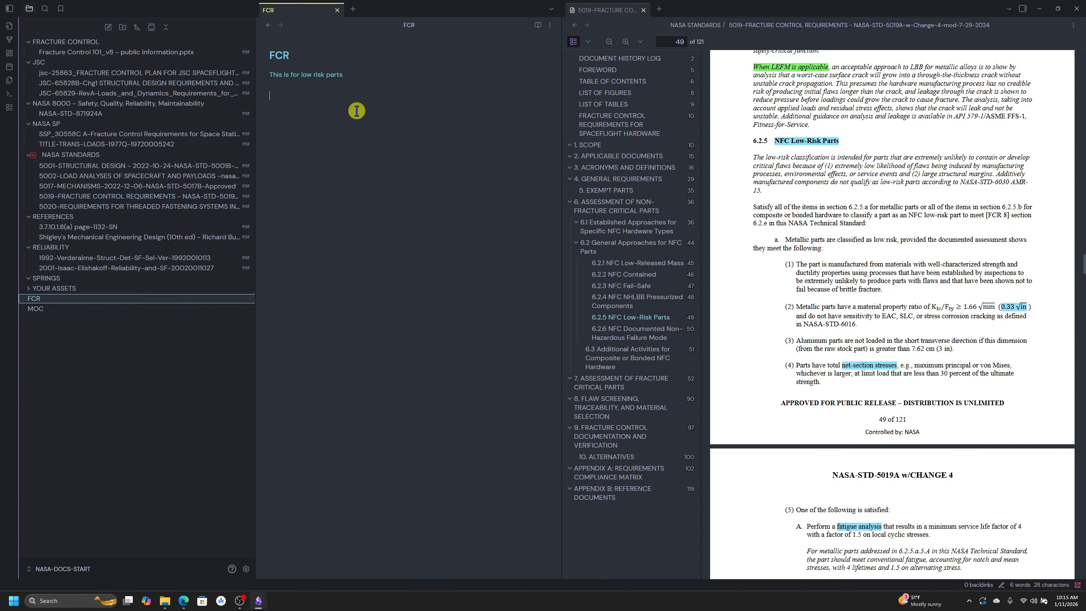
pyautogui.hotkey('ctrl', 'v')
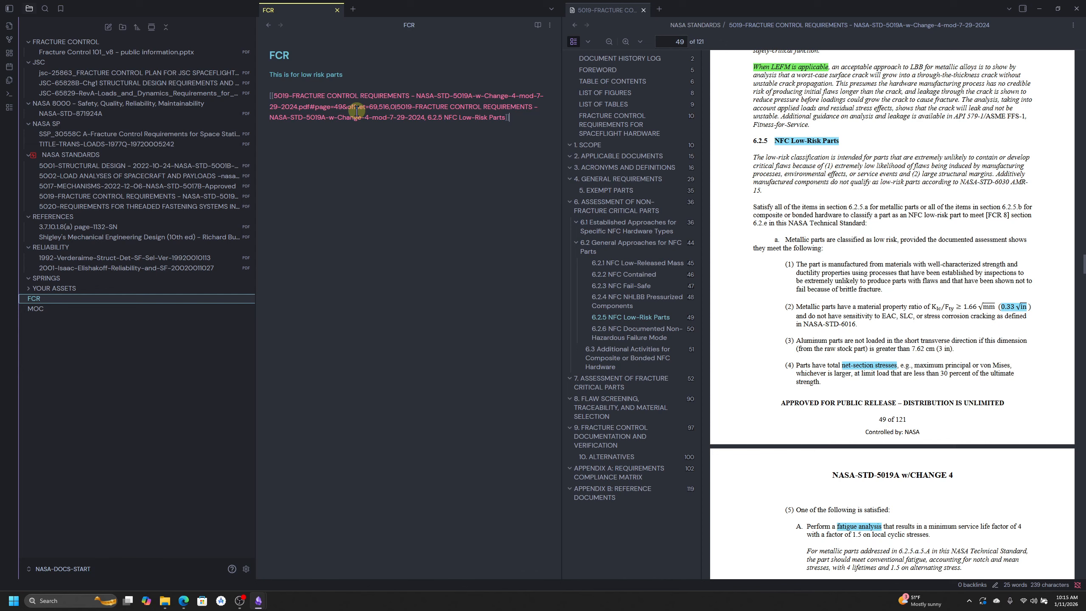
pyautogui.press('Return')
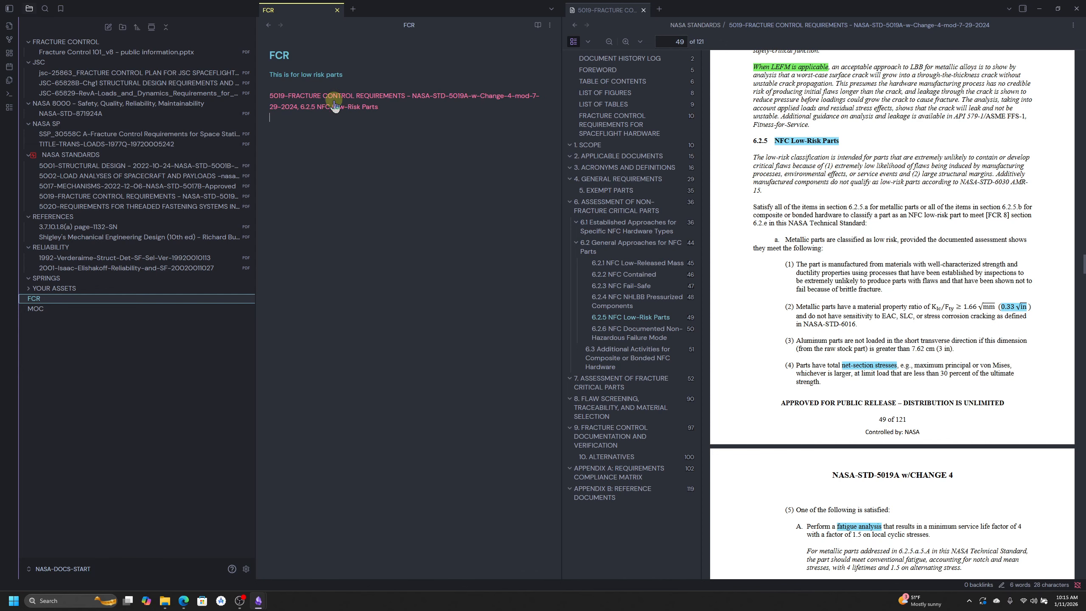
# Test the pasted 6.2.5 NFC Low-Risk Parts link by following it to the PDF, and return to the FCR note.
pyautogui.click(334, 106)
pyautogui.scroll(10, 815, 149)
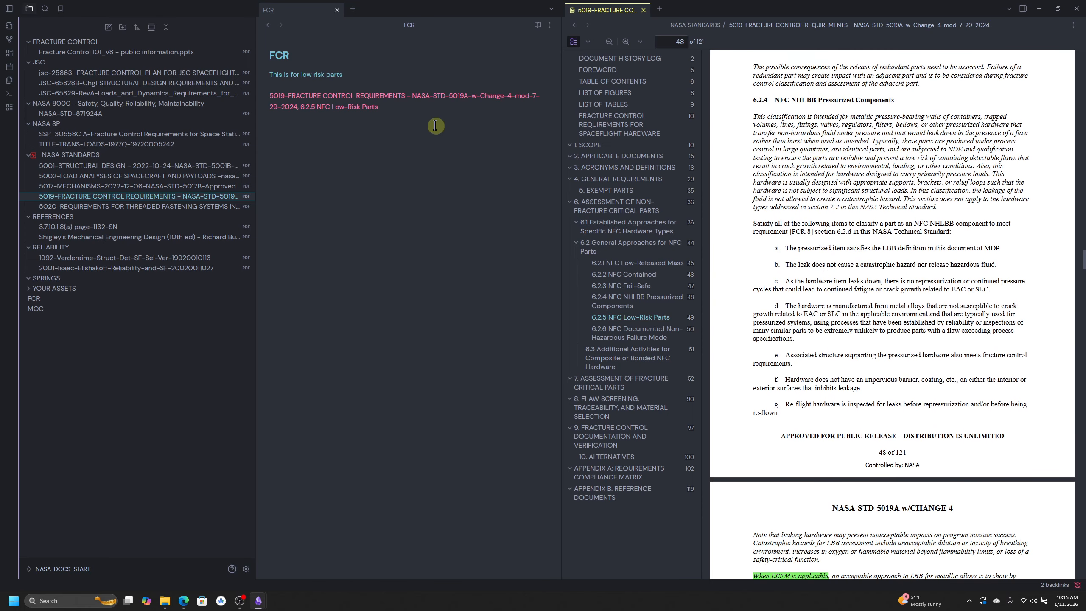
pyautogui.click(357, 98)
pyautogui.click(357, 99)
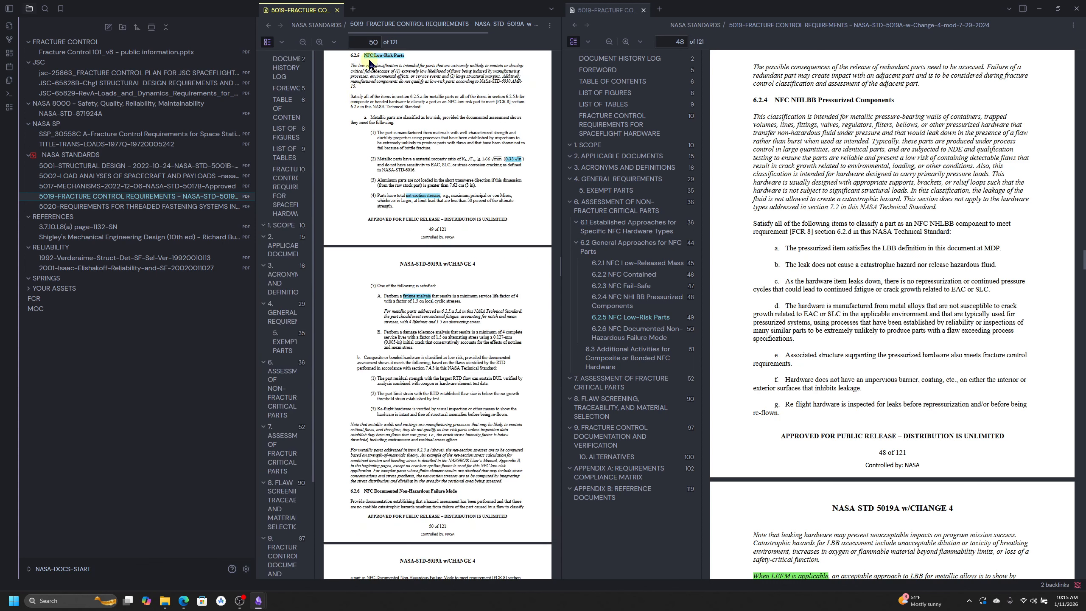
pyautogui.click(268, 25)
pyautogui.click(437, 182)
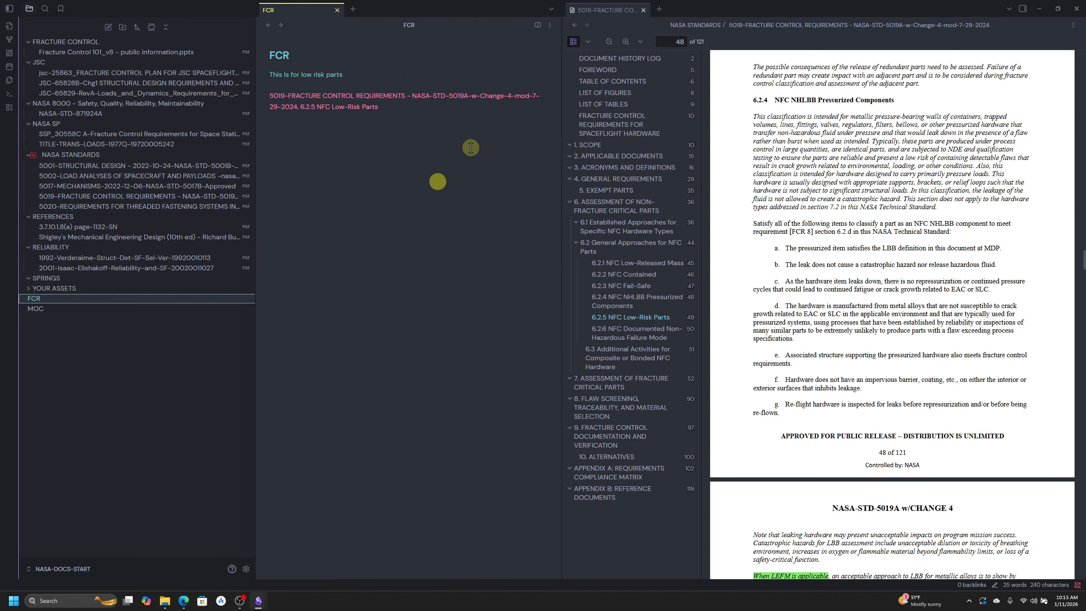
# Return to section 6.2.5 in the PDF and copy "Metallic parts have a material property ratio" from item (2) as a quote.
pyautogui.click(801, 190)
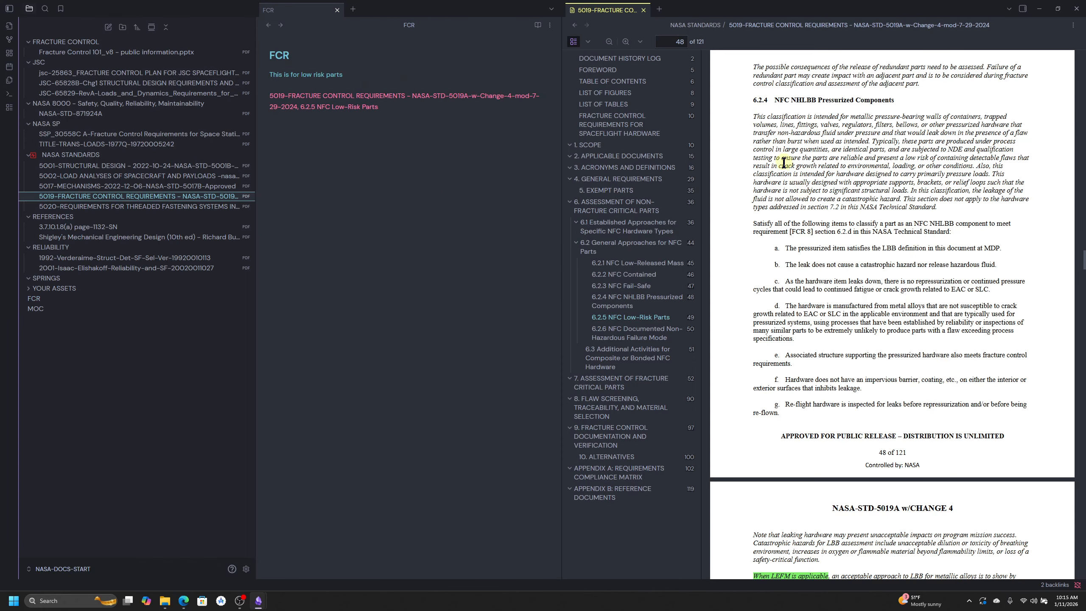
pyautogui.click(616, 320)
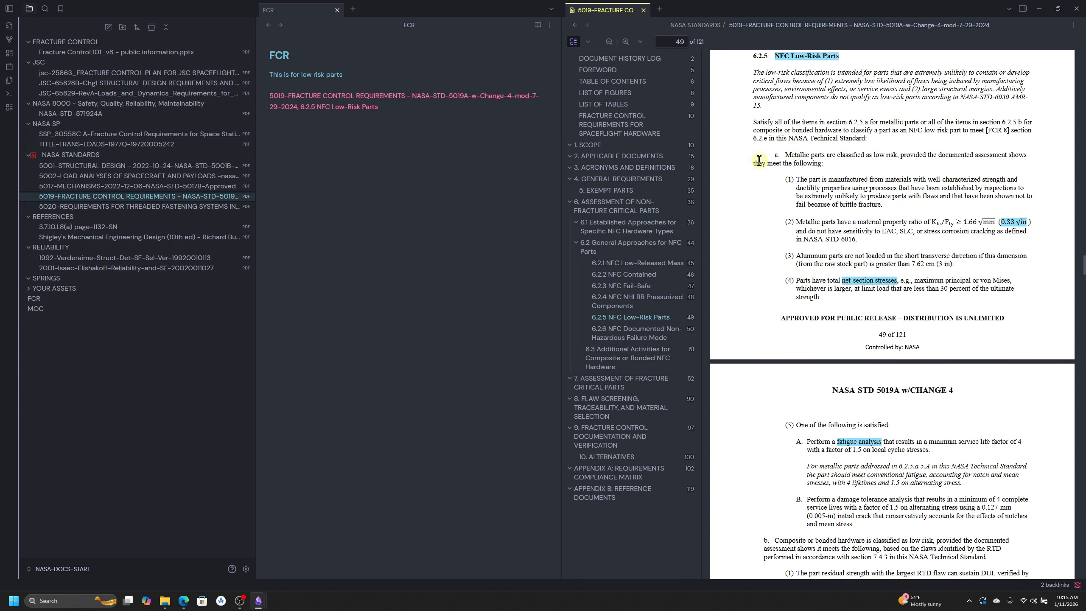
pyautogui.scroll(1, 841, 252)
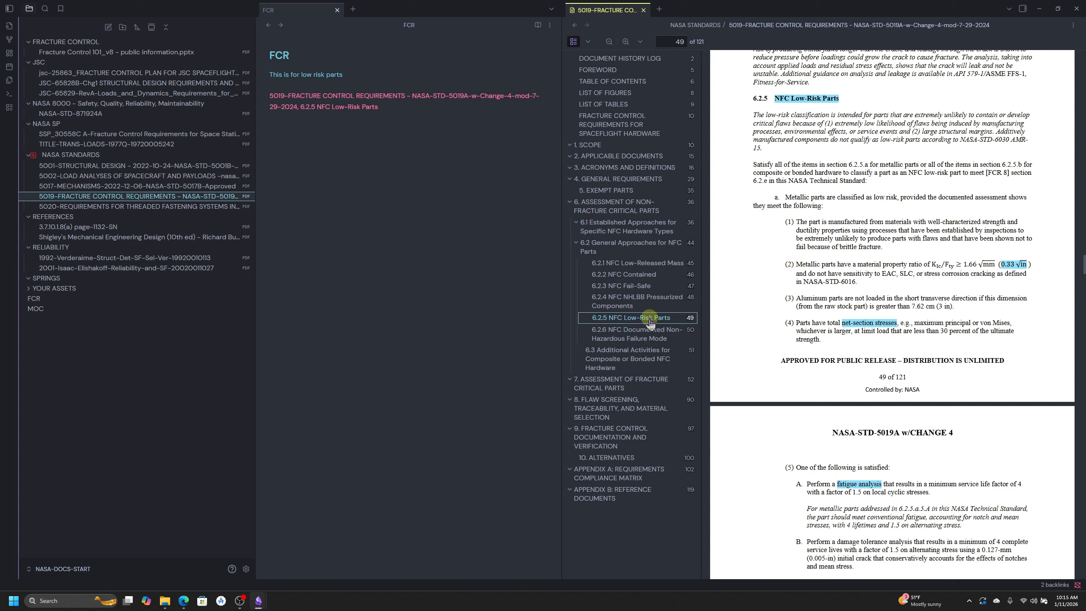
pyautogui.rightClick(790, 264)
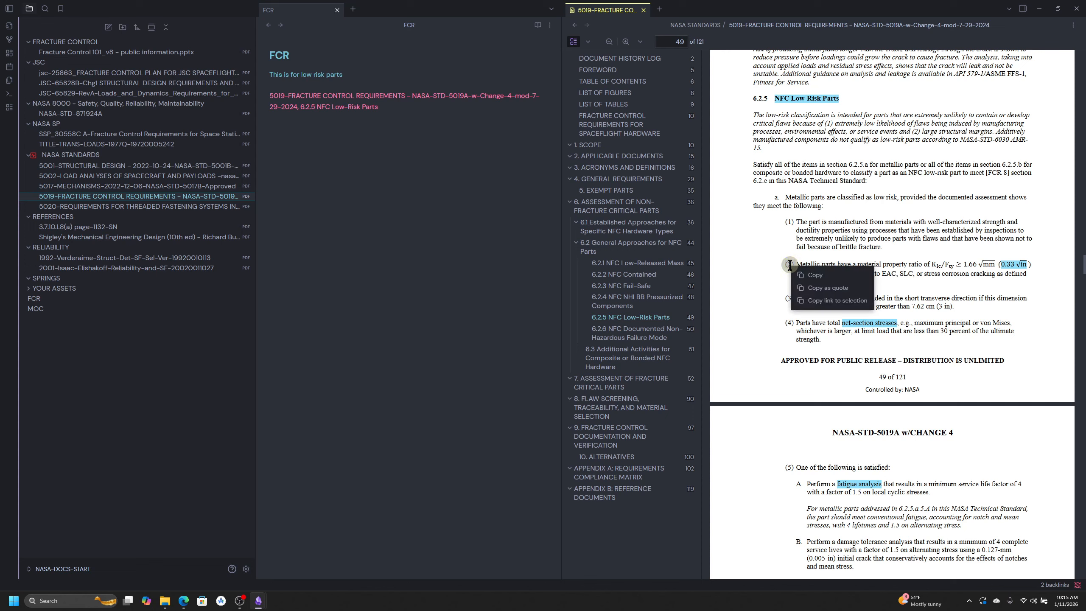
pyautogui.click(822, 301)
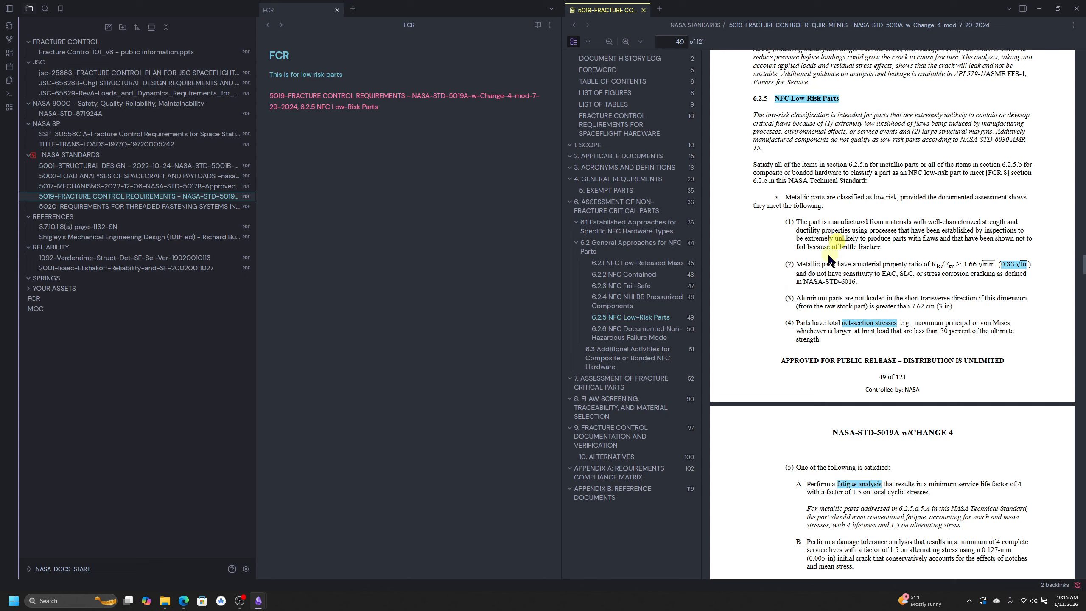
pyautogui.moveTo(797, 261); pyautogui.dragTo(917, 262)
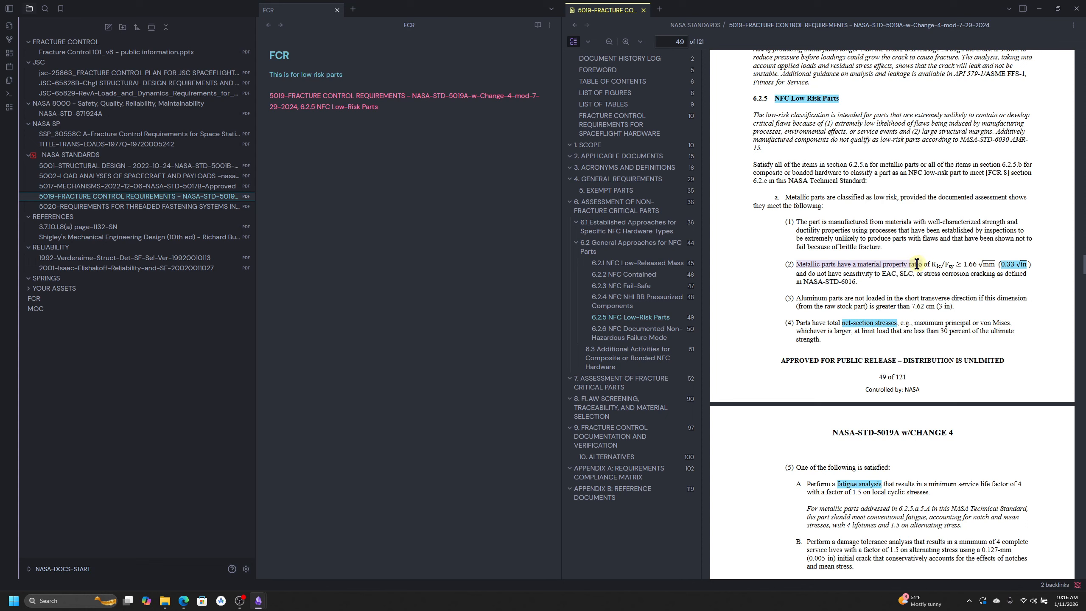
pyautogui.rightClick(916, 263)
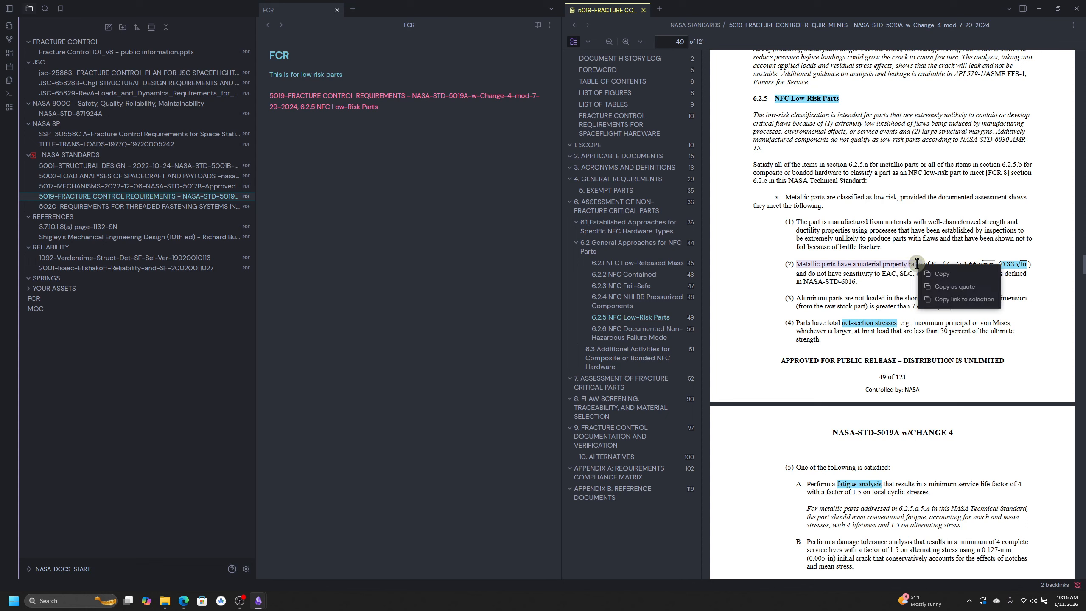
pyautogui.click(947, 287)
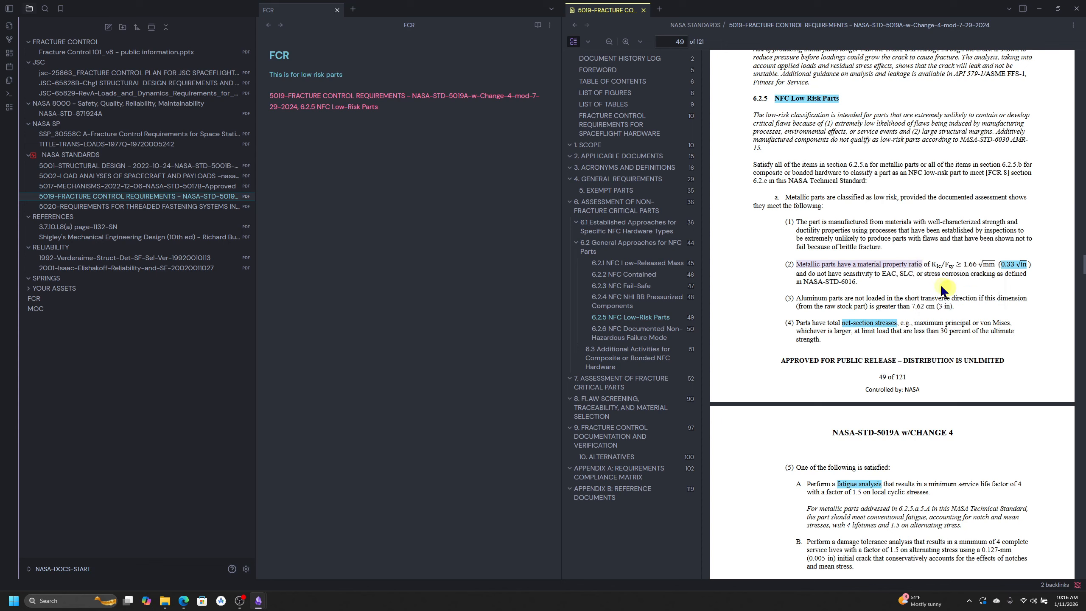
# Write "Part 6.2.5 a" below the existing link in FCR and paste the copied quote with its source link beneath it.
pyautogui.click(409, 146)
pyautogui.press('Return')
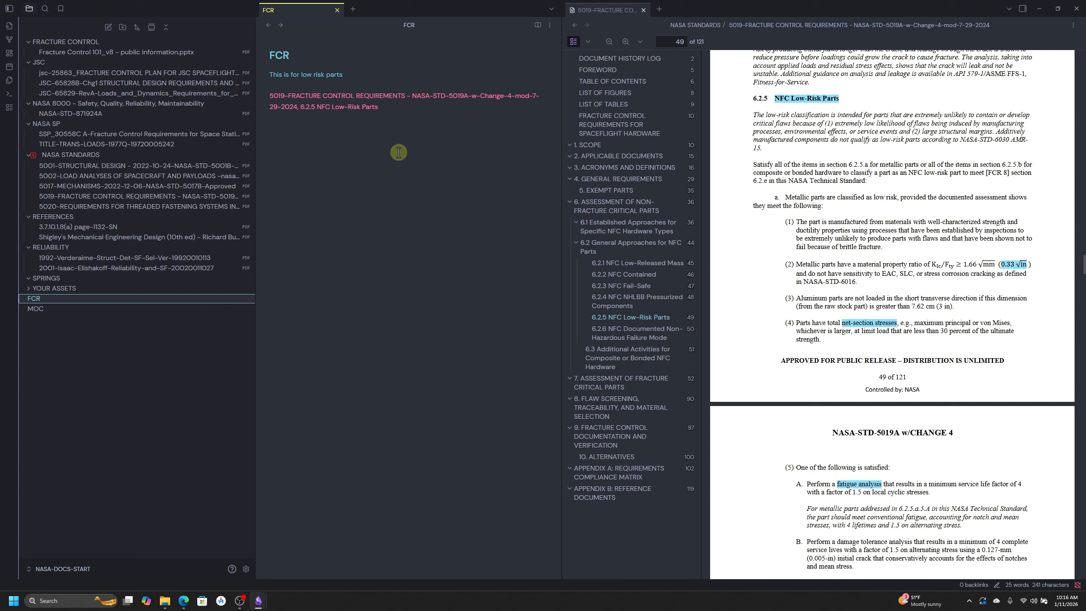
pyautogui.write('Paet')
pyautogui.write(' 6.')
pyautogui.write('2.5 a')
pyautogui.press('Return')
pyautogui.press('Return')
pyautogui.hotkey('ctrl', 'v')
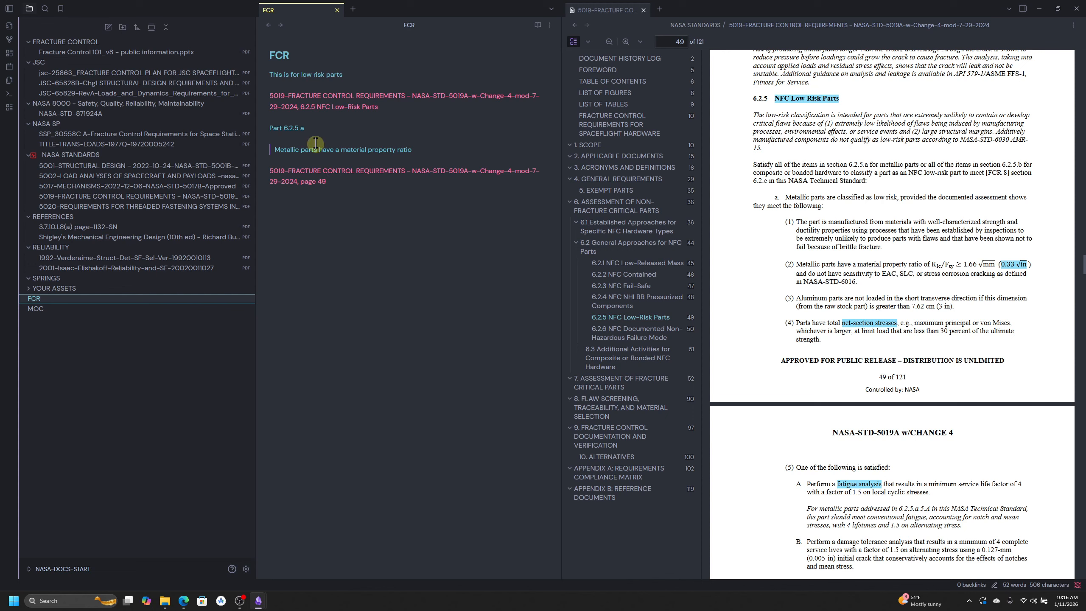
# Format the "Part 6.2.5 a" line in FCR as Heading 2.
pyautogui.moveTo(317, 136); pyautogui.dragTo(270, 123)
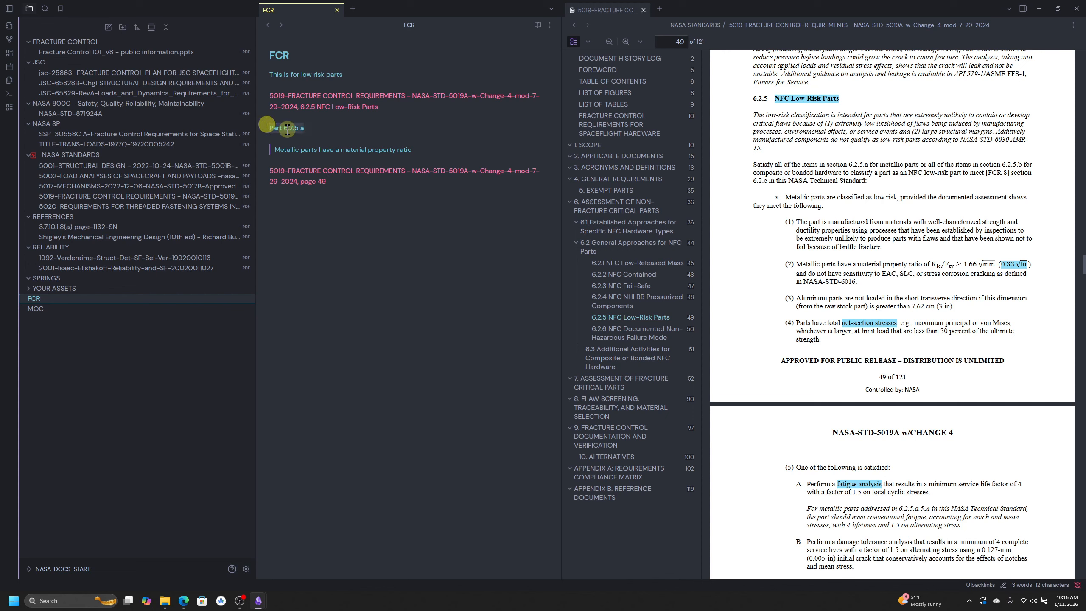
pyautogui.rightClick(287, 130)
pyautogui.moveTo(320, 195)
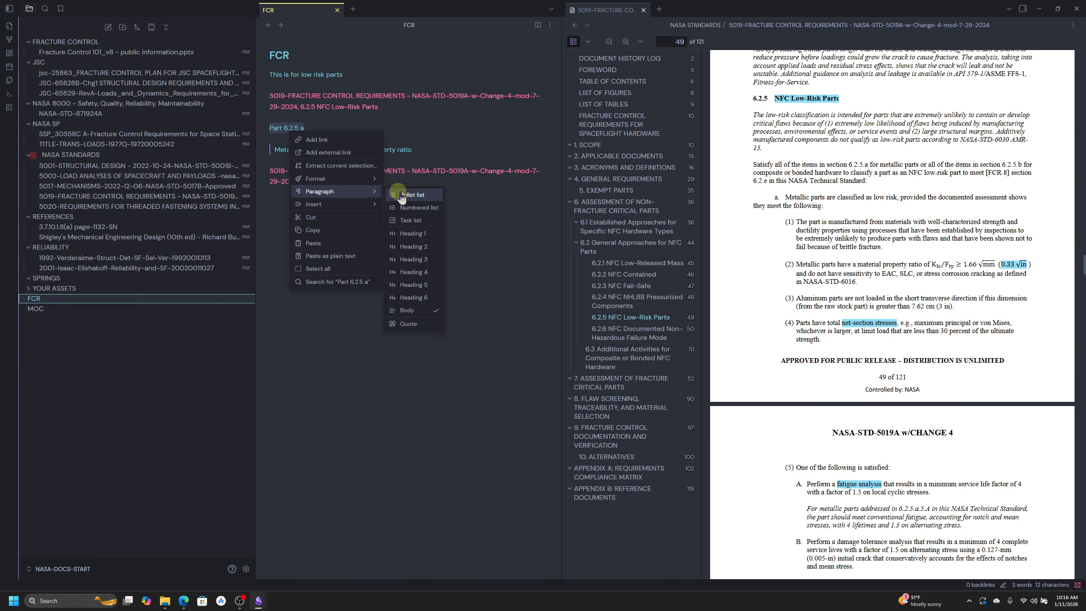
pyautogui.click(418, 250)
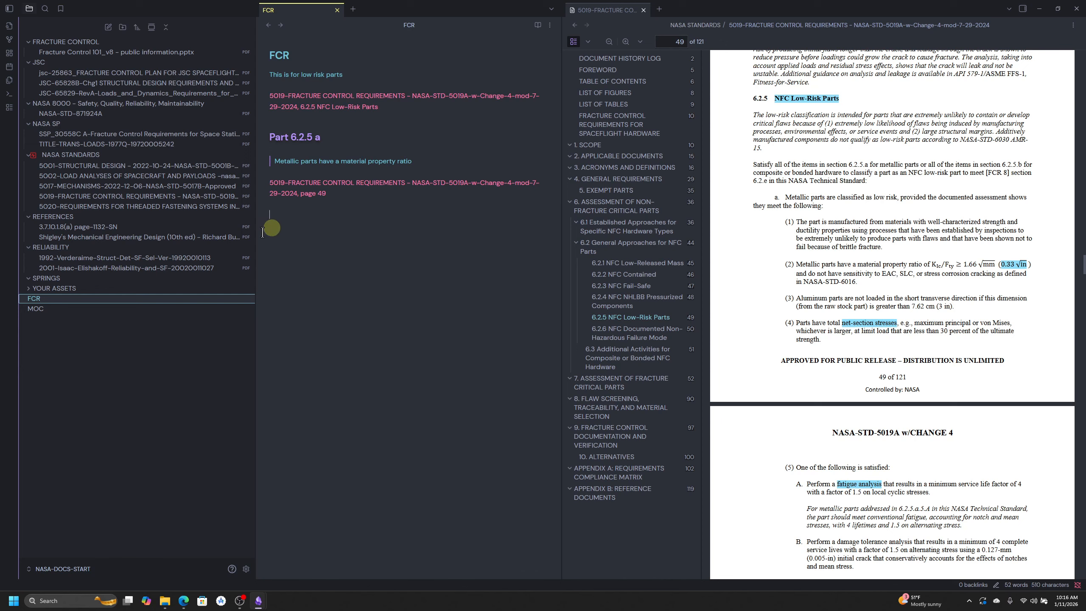
# Add the line "See detailed notes in" with an internal link to FCR at the end of the MOC note.
pyautogui.click(38, 309)
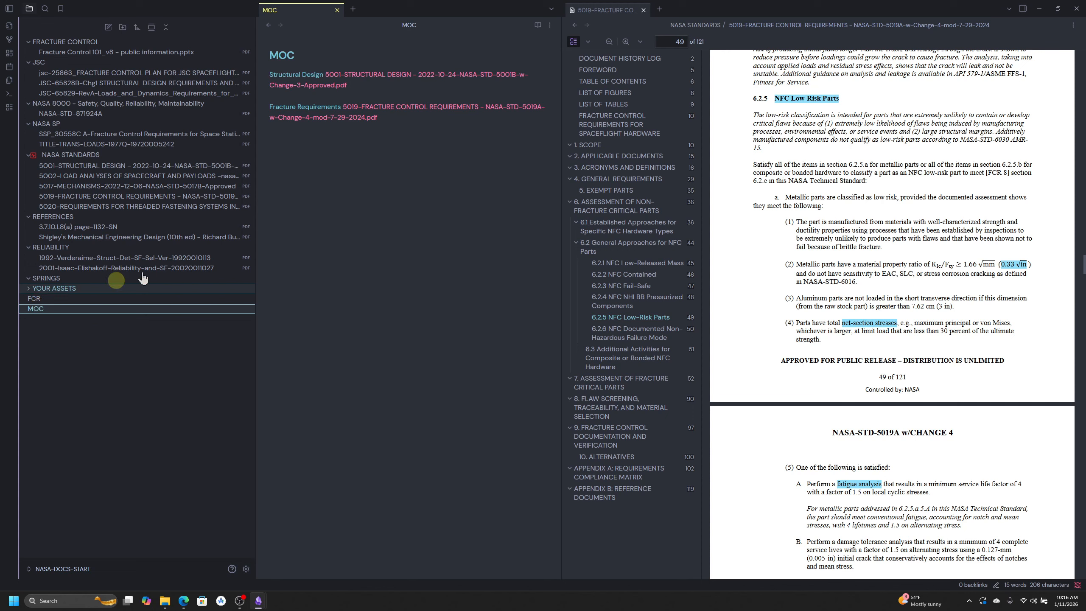
pyautogui.click(394, 137)
pyautogui.press('Return')
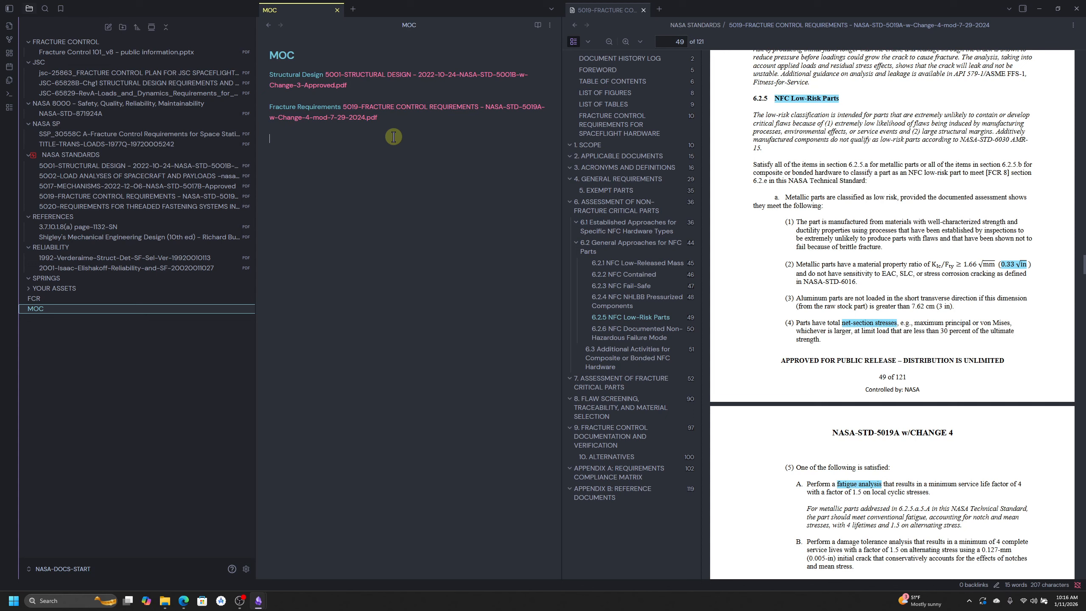
pyautogui.write('See detailed notes in [[')
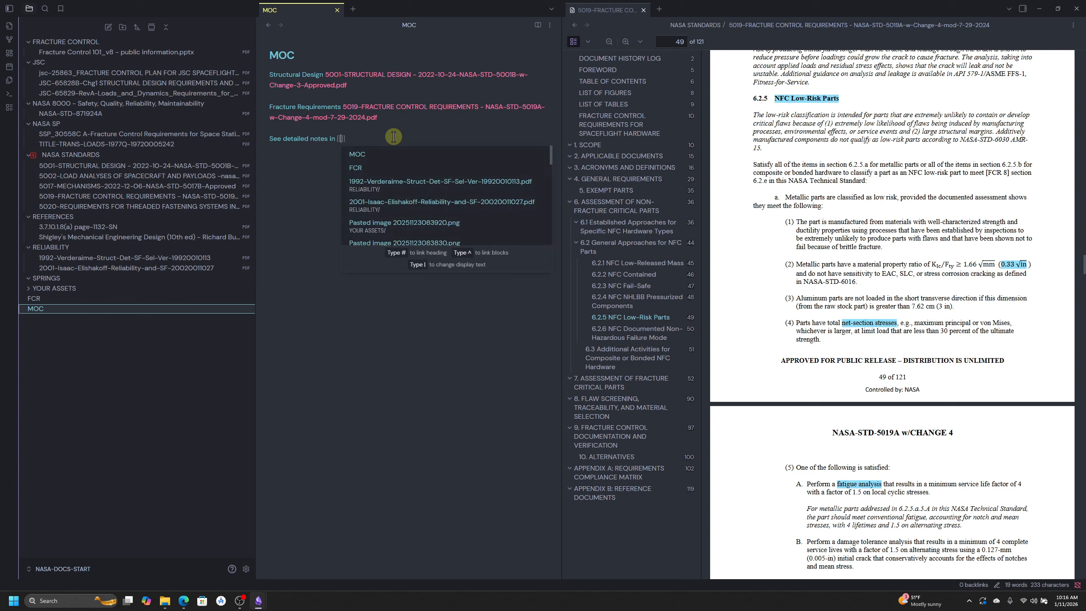
pyautogui.click(378, 167)
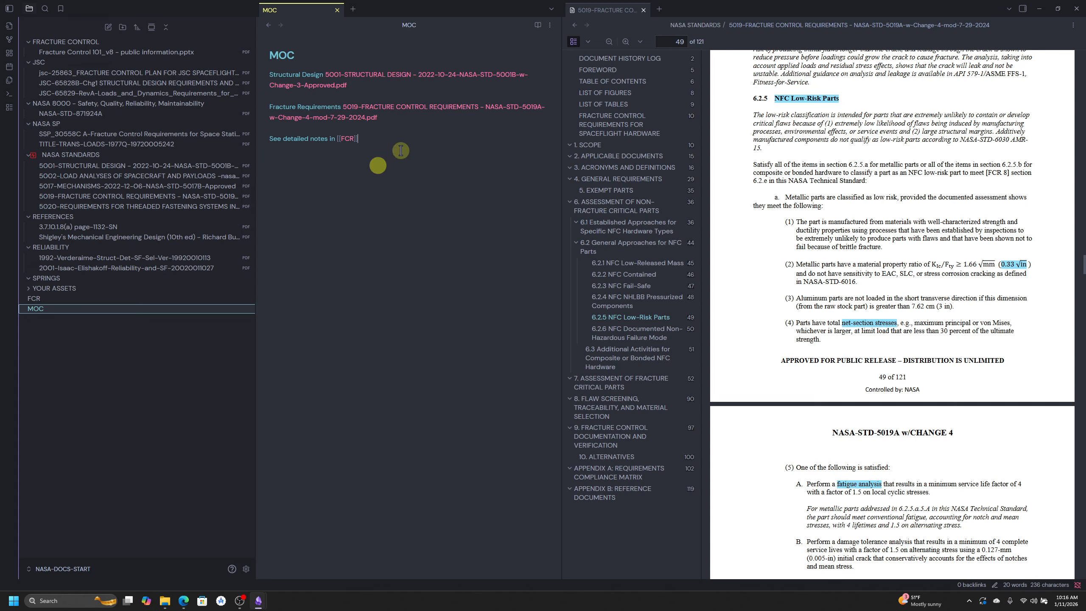
pyautogui.press('Return')
pyautogui.press('Return')
# Reopen the FCR note and show it in reading view.
pyautogui.click(56, 299)
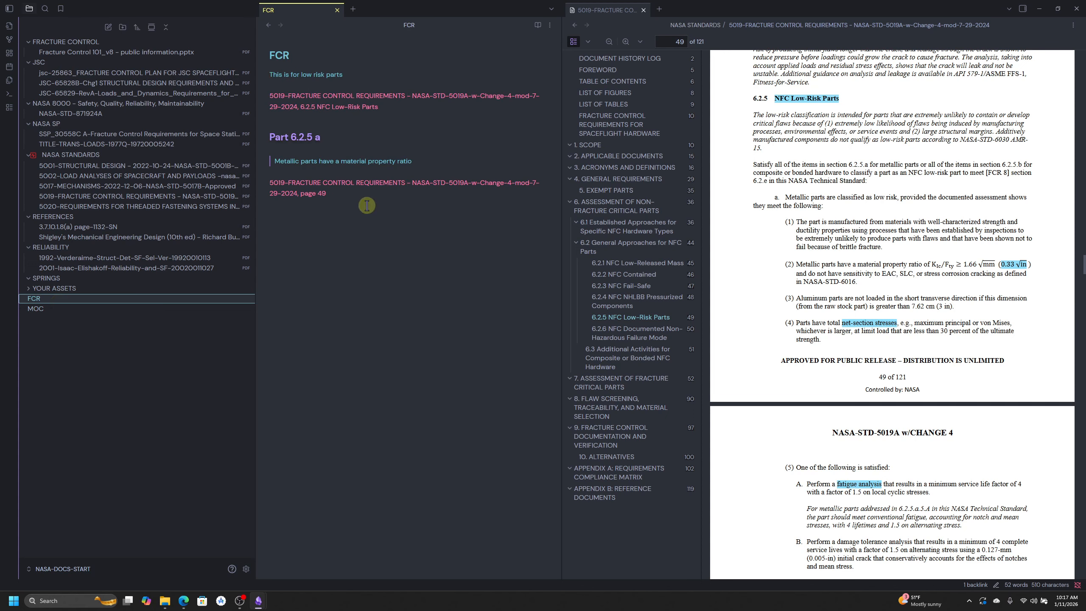
pyautogui.press('Return')
pyautogui.click(537, 25)
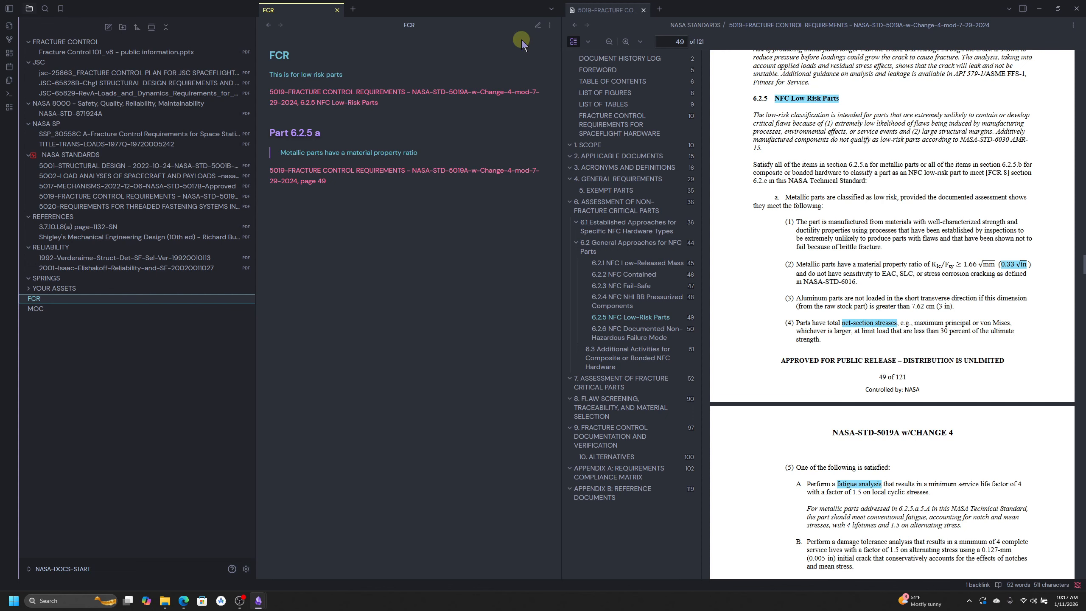
# Hide the PDF's table of contents and widen the FCR note pane.
pyautogui.click(573, 42)
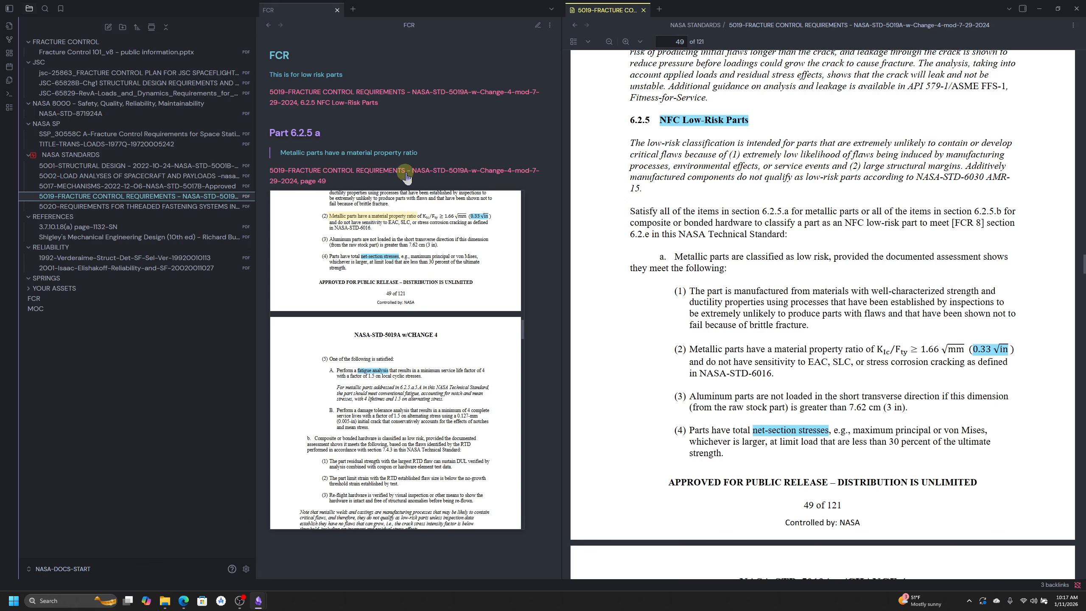
pyautogui.click(349, 303)
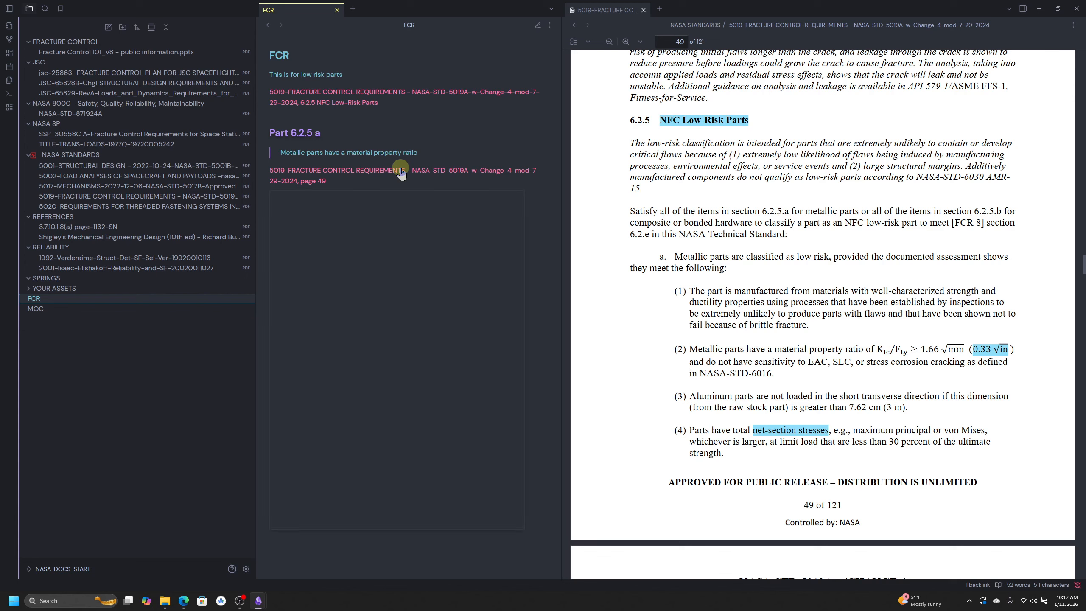
pyautogui.moveTo(561, 200); pyautogui.dragTo(619, 199)
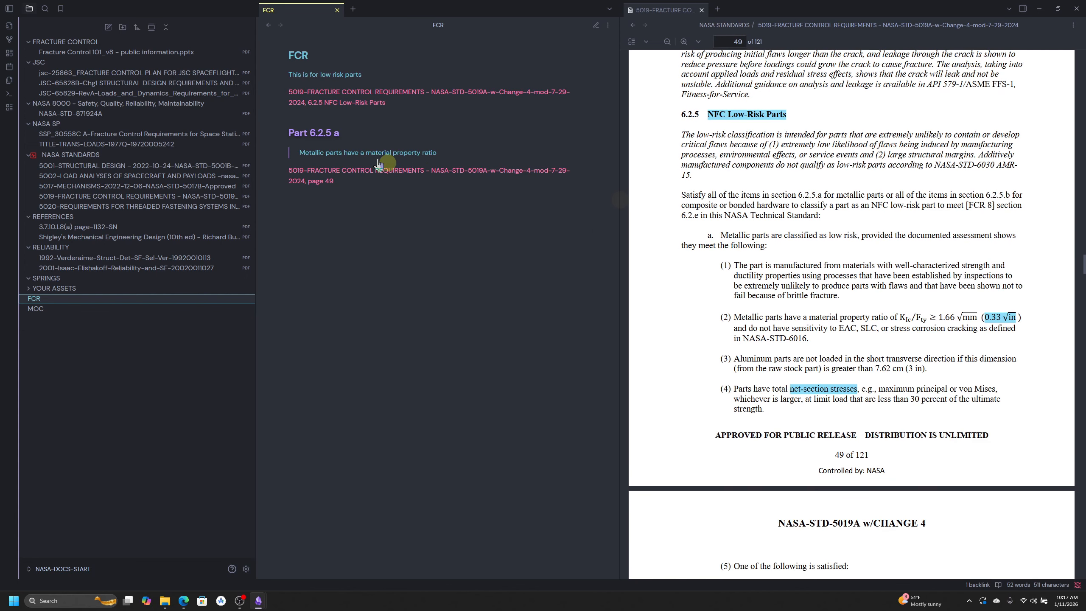
# Fold and unfold the "Part 6.2.5 a" section, and return the FCR note to editing view.
pyautogui.click(283, 134)
pyautogui.click(282, 133)
pyautogui.moveTo(327, 179)
pyautogui.click(595, 30)
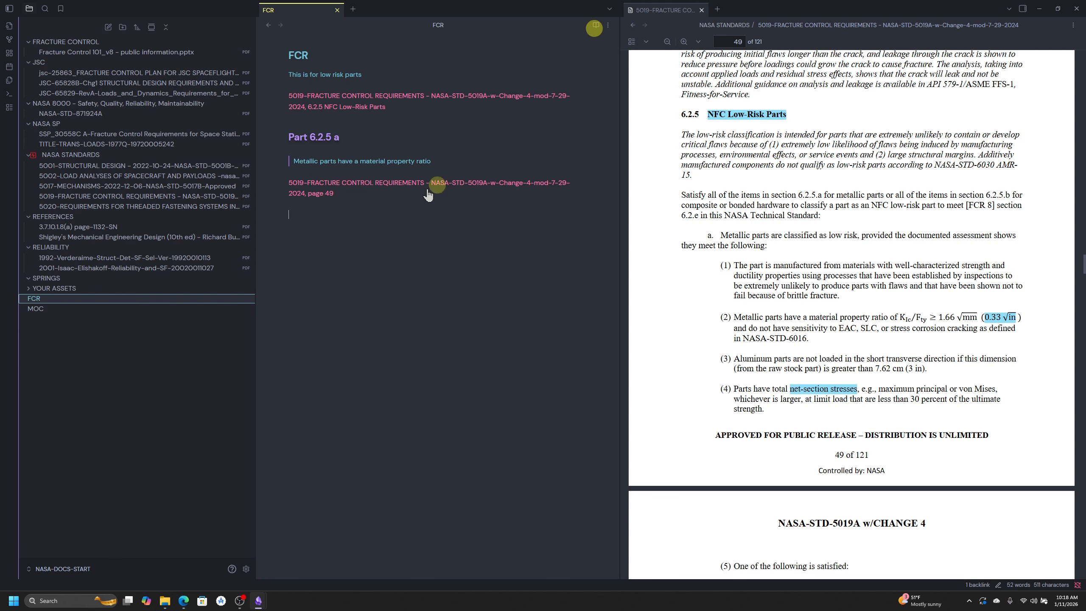
# Reveal the source text of the link below the quote and examine its PDF path, page and selection part.
pyautogui.click(381, 200)
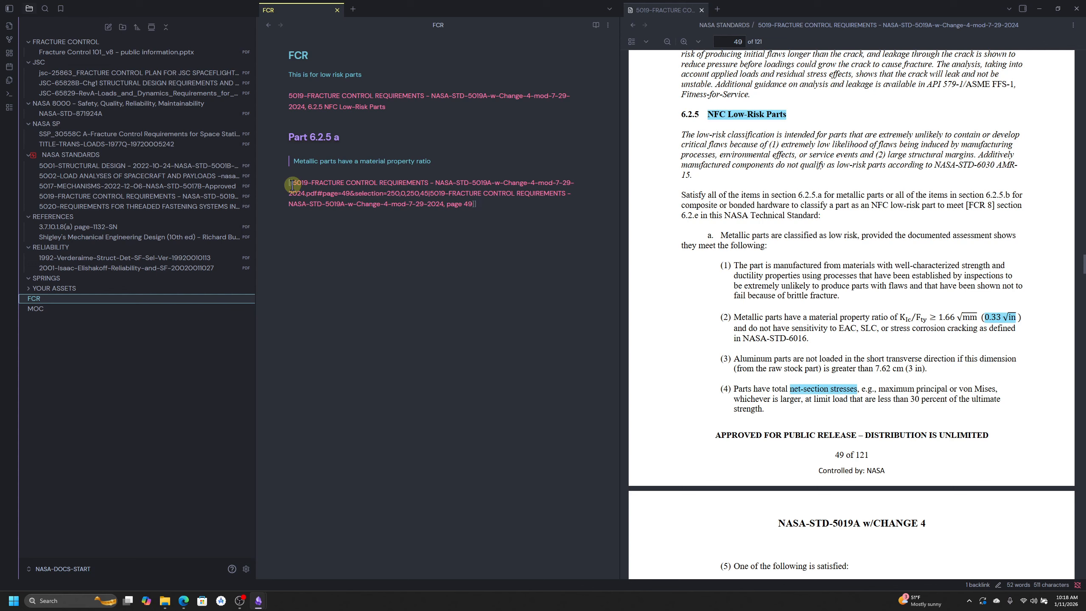
pyautogui.moveTo(292, 184); pyautogui.dragTo(427, 196)
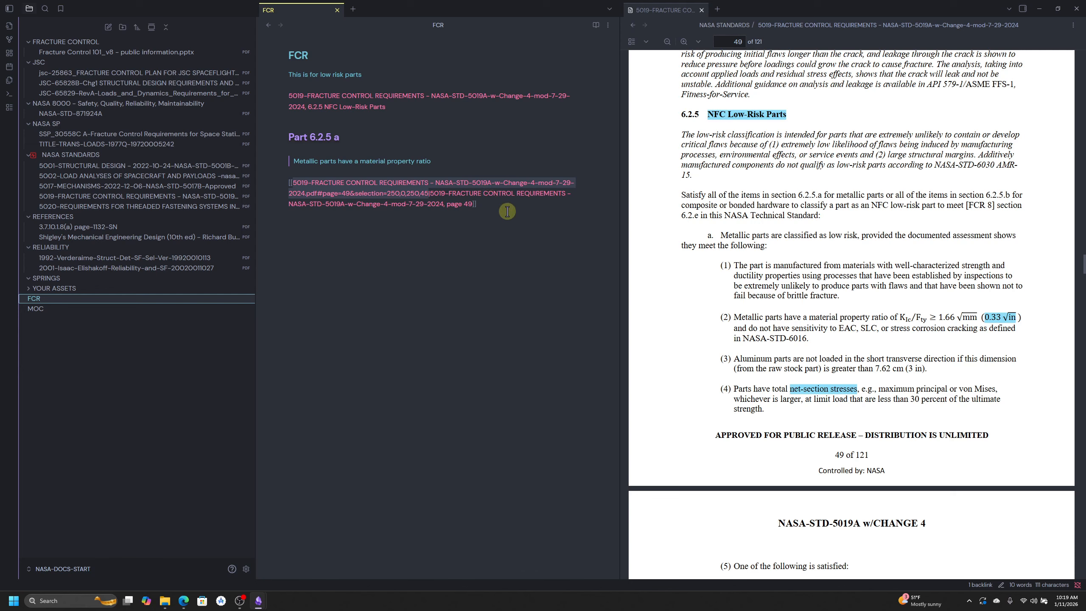
pyautogui.click(766, 241)
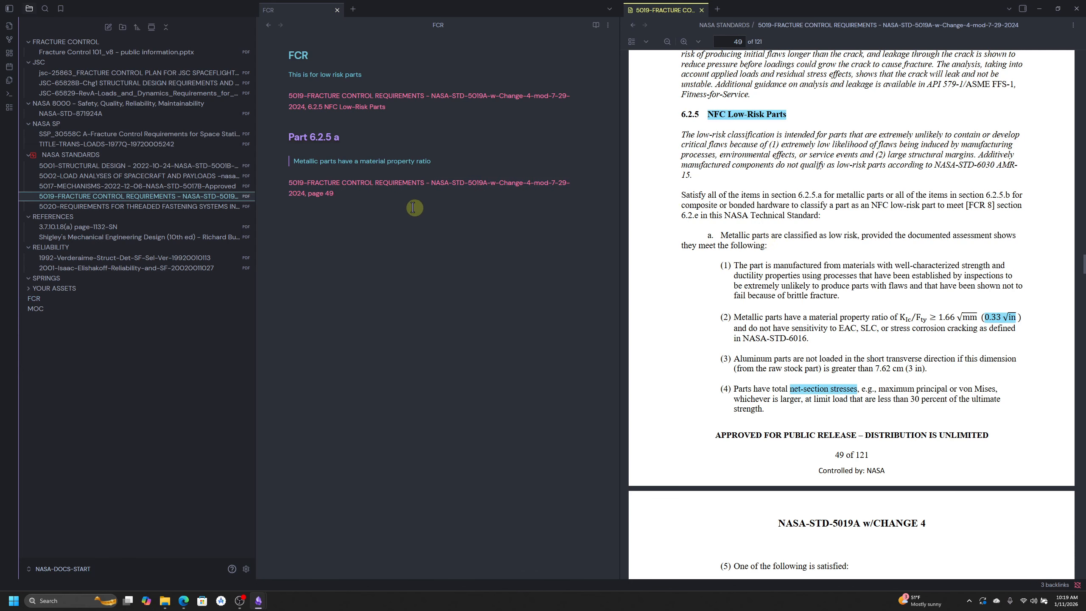
# Replace the display text of the link below the quote with "Low Risk", keeping its PDF target.
pyautogui.click(369, 197)
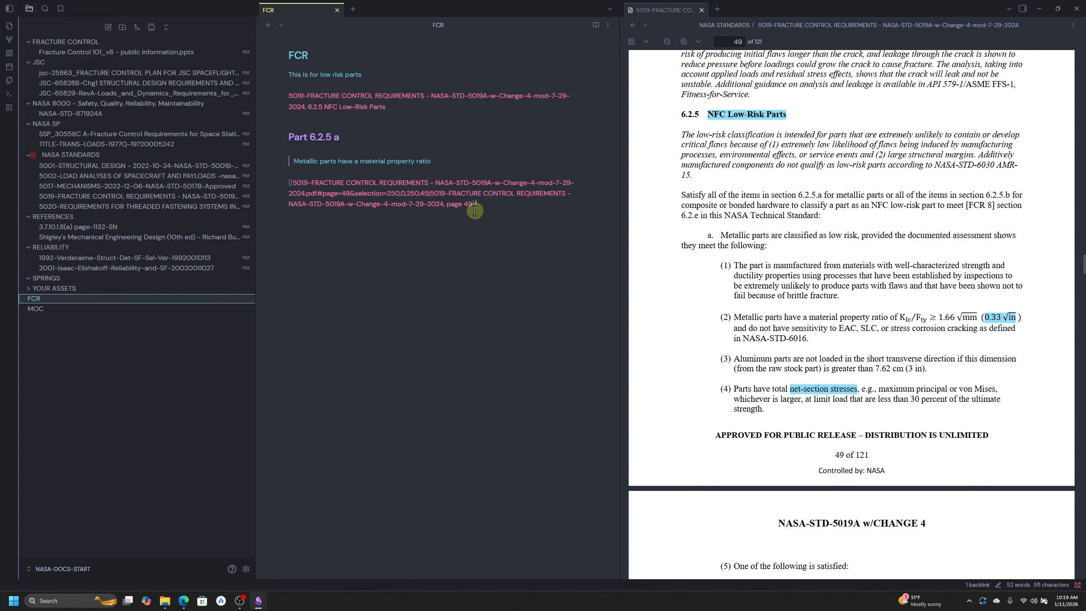
pyautogui.moveTo(468, 207); pyautogui.dragTo(429, 194)
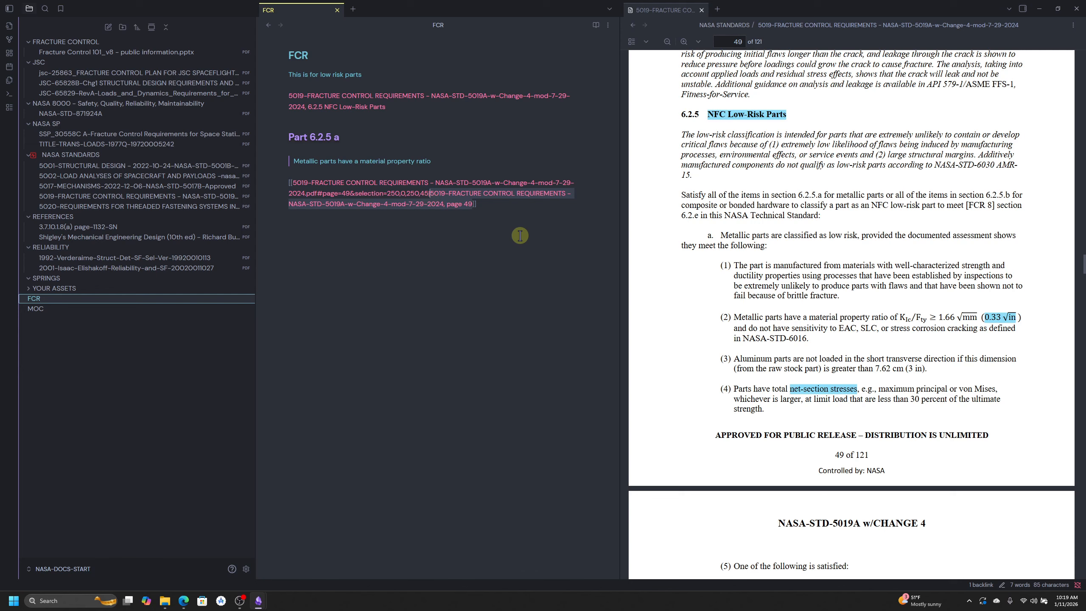
pyautogui.write('L')
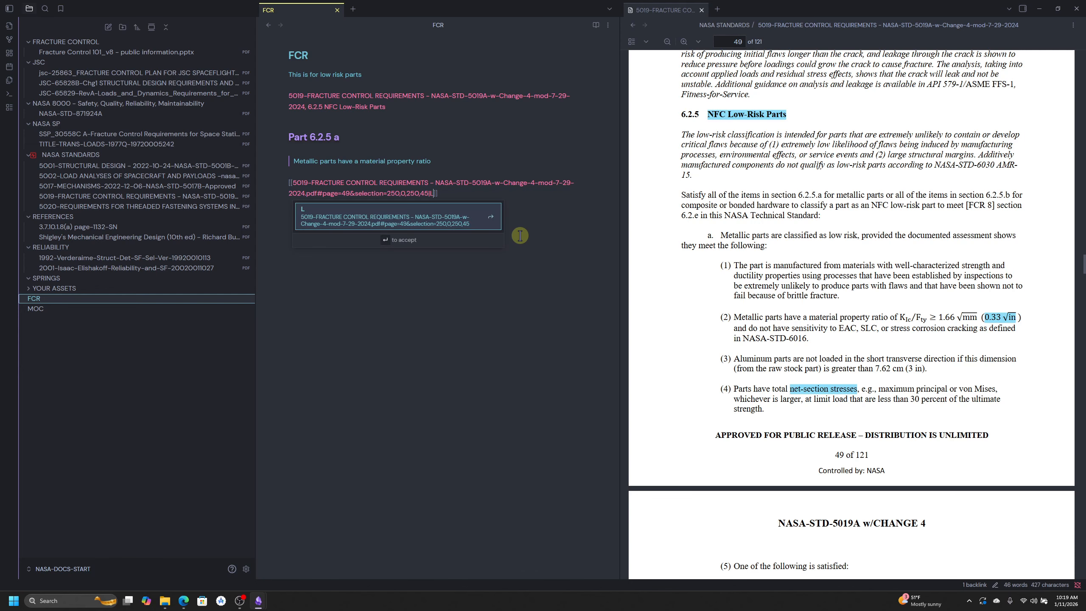
pyautogui.press('BackSpace')
pyautogui.write('ow Risk')
pyautogui.click(494, 190)
pyautogui.click(448, 321)
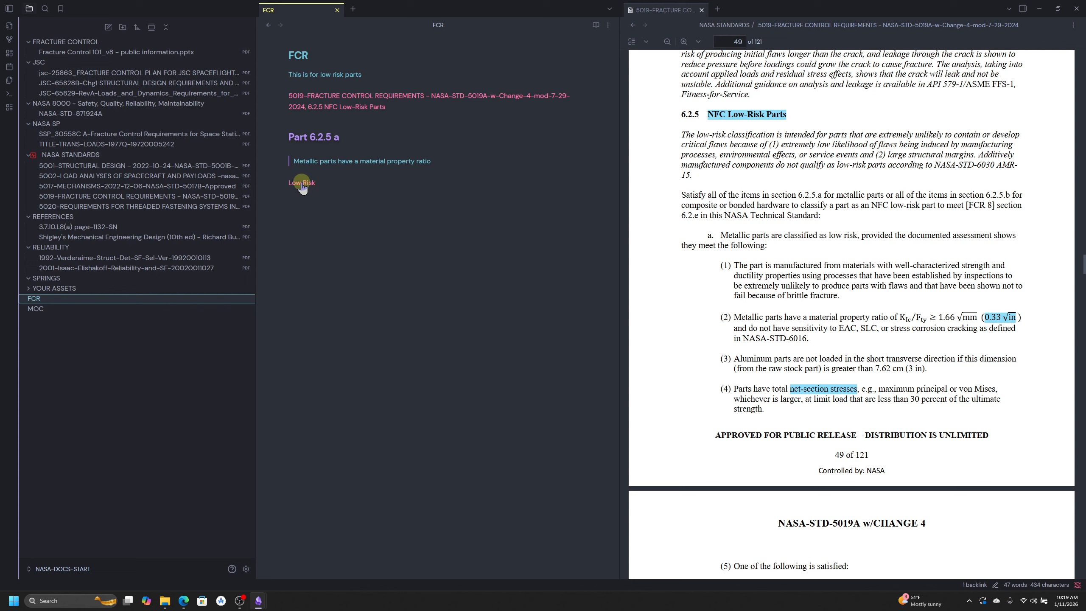
# Below the "Low Risk" link, write "You need to implement this calculation, or check your report first for low risk.".
pyautogui.click(302, 187)
pyautogui.click(479, 195)
pyautogui.click(464, 236)
pyautogui.write('You need to ')
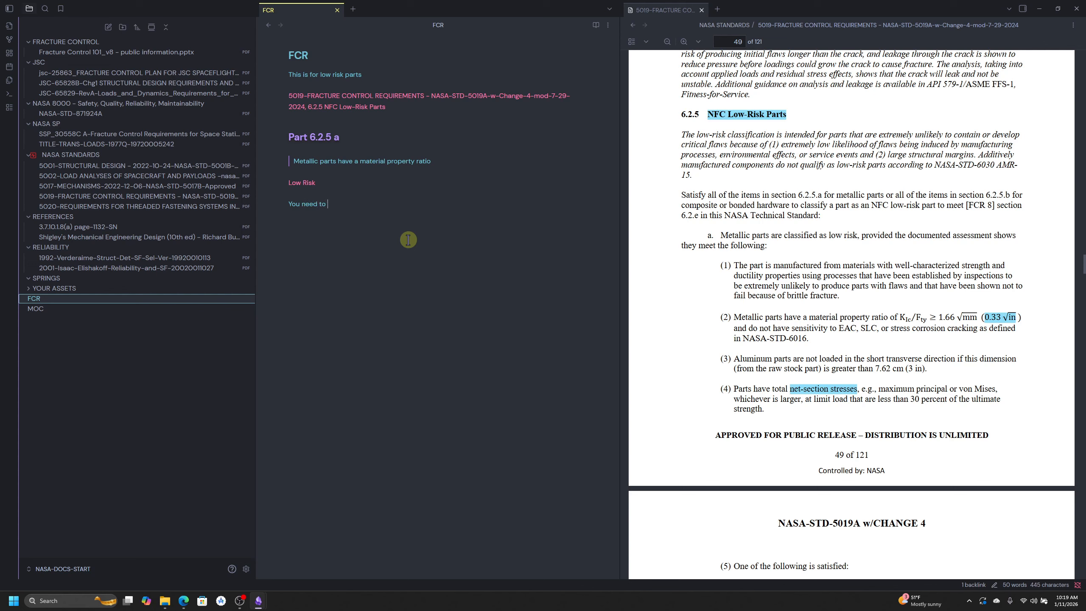
pyautogui.write('implement this co')
pyautogui.write('lculation, or check your report firs')
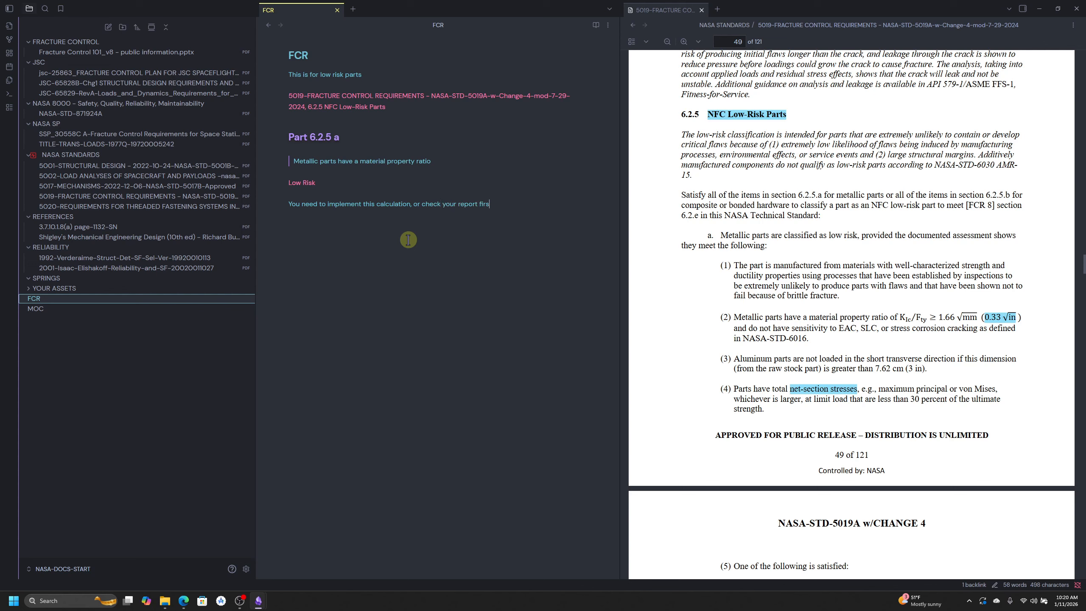
pyautogui.write('t for low risk.')
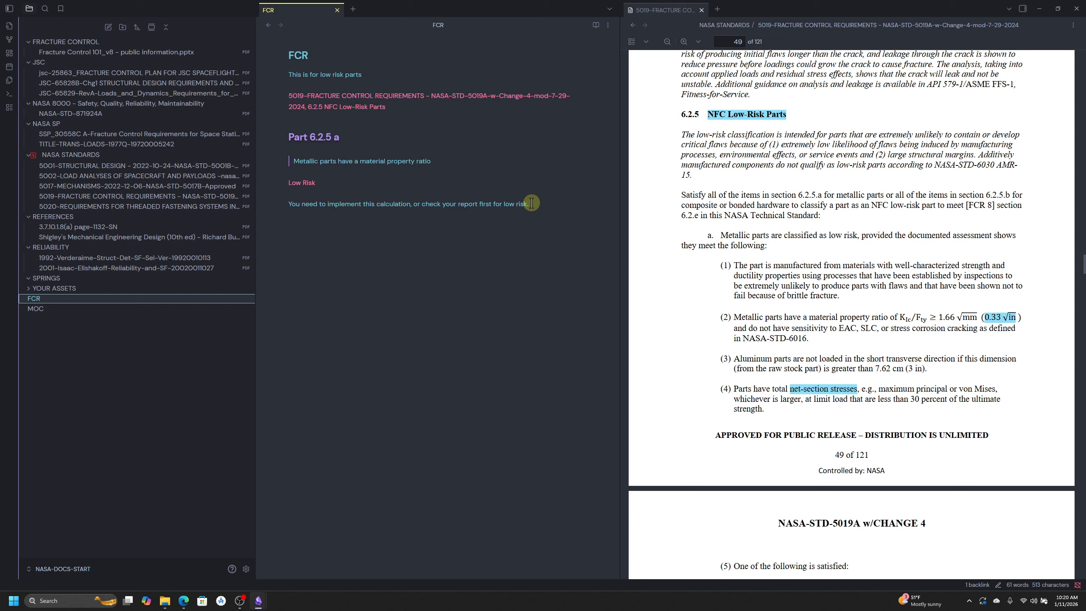
# Add the tag #low-risk-report-check above the calculation sentence, separated from it by a blank line.
pyautogui.click(439, 193)
pyautogui.press('Return')
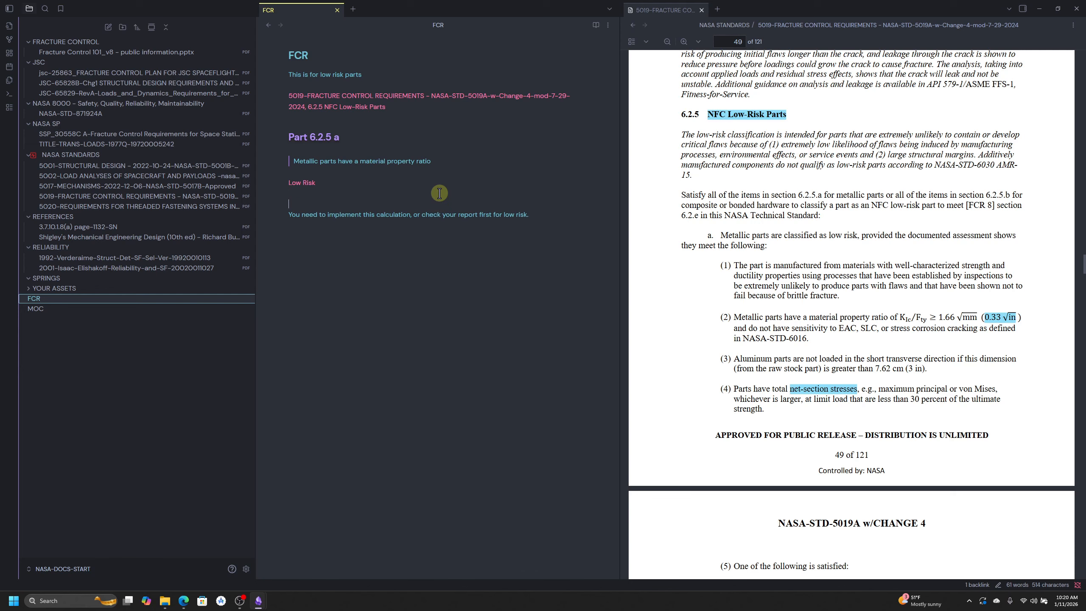
pyautogui.write('#low-risk-report-check')
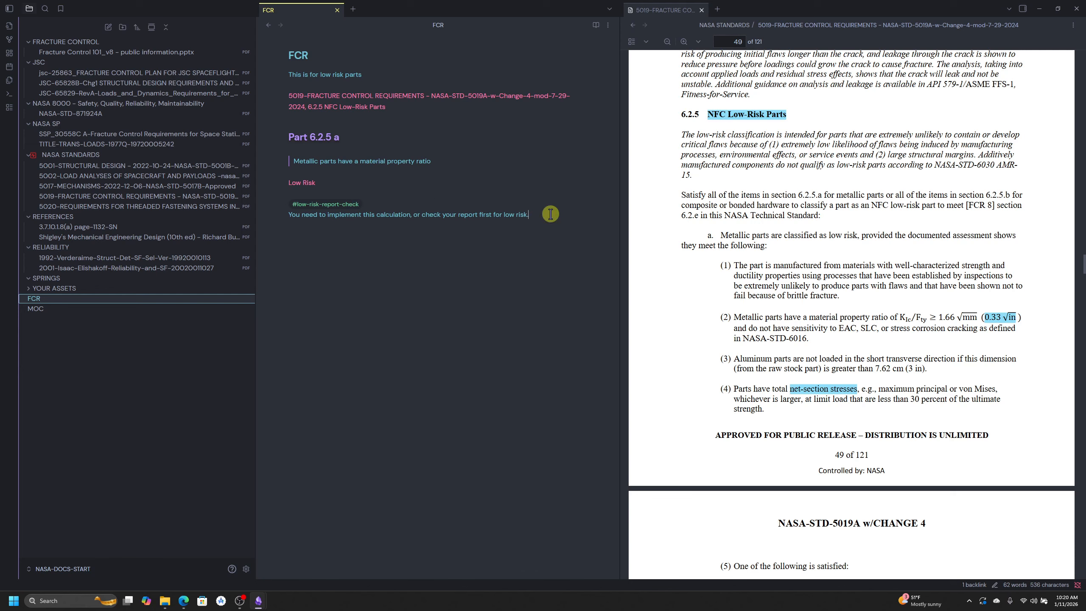
pyautogui.press('Return')
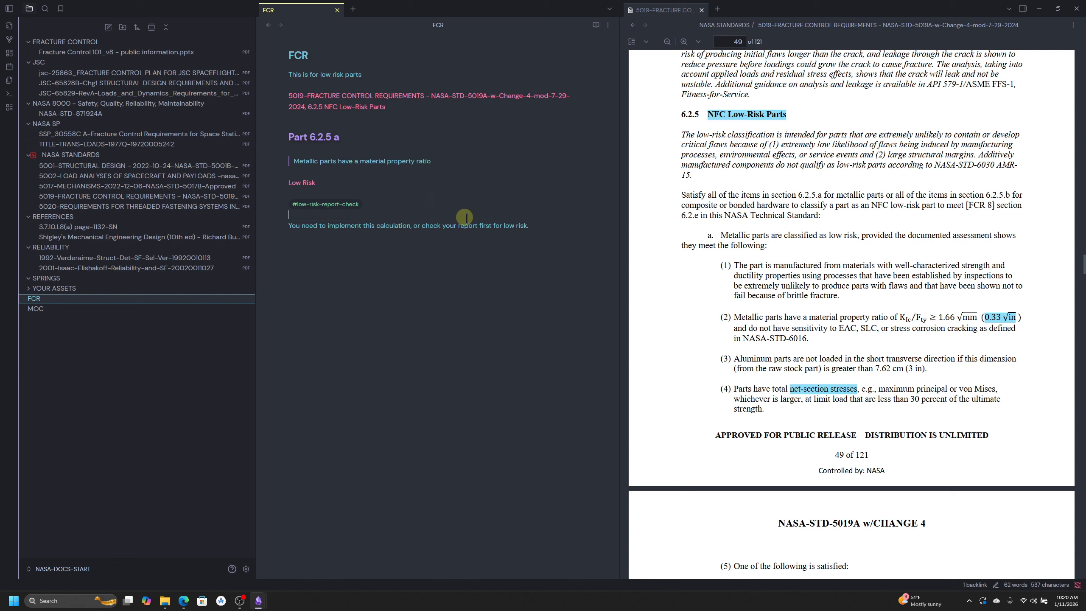
# Append the block ID ^low-rick-check to the end of the calculation sentence in the FCR note.
pyautogui.click(548, 229)
pyautogui.write('^low-rick-check')
pyautogui.click(757, 205)
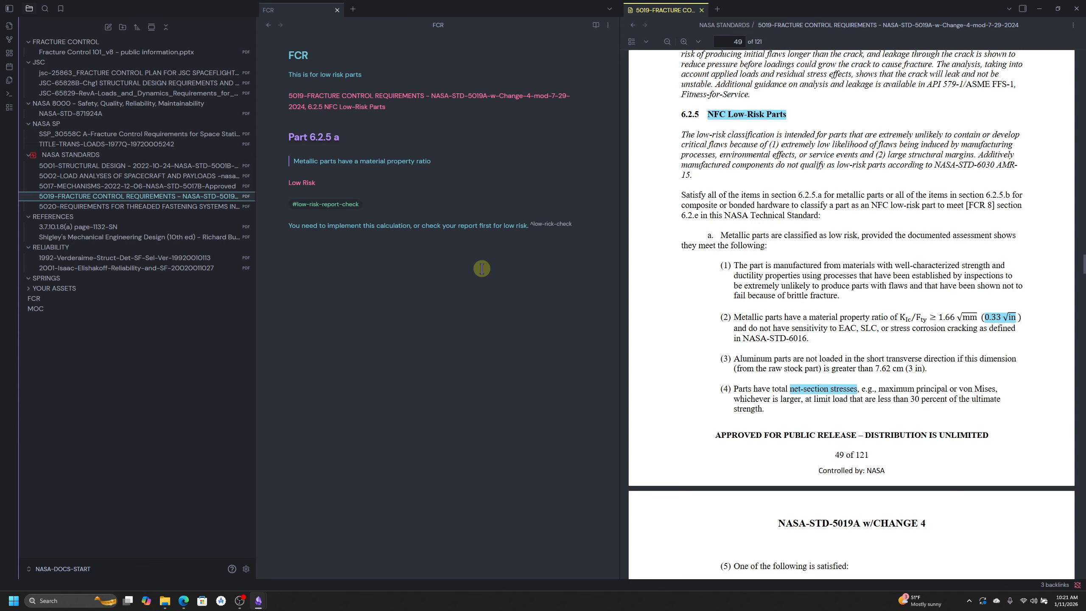
# Open the MOC note beside FCR and add the line "Remember this important item" followed by the start of an internal link.
pyautogui.click(52, 313)
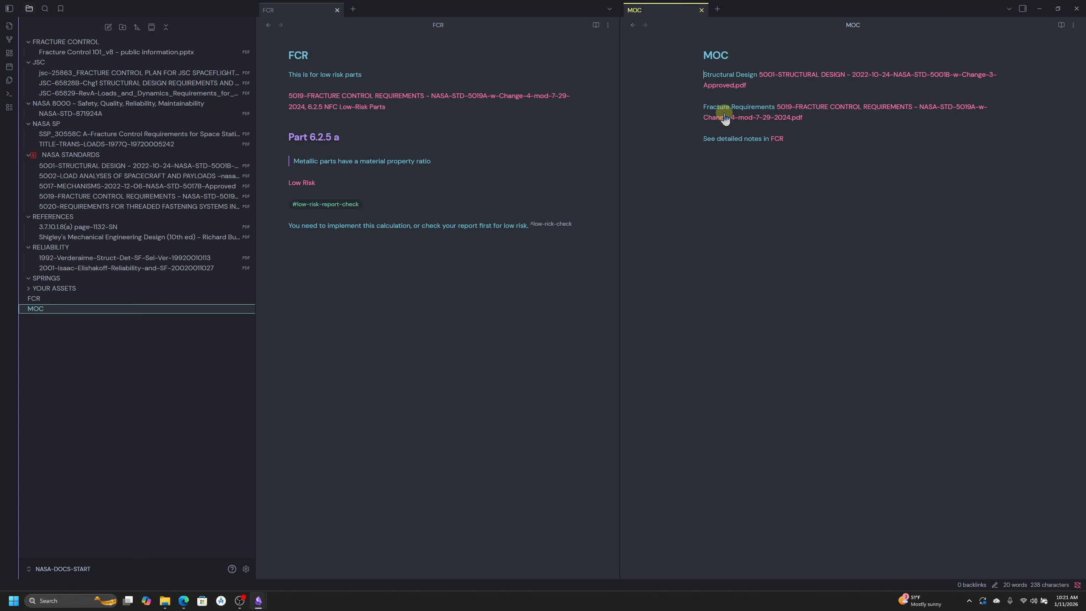
pyautogui.click(822, 163)
pyautogui.write('Remember thi')
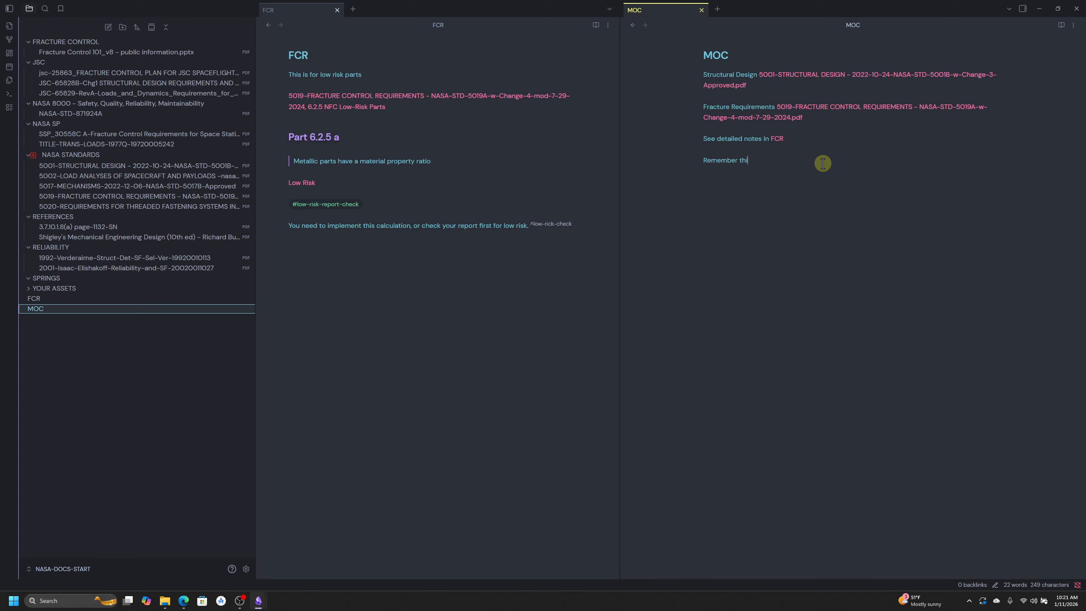
pyautogui.write('se im')
pyautogui.press('BackSpace')
pyautogui.press('BackSpace')
pyautogui.press('BackSpace')
pyautogui.press('BackSpace')
pyautogui.press('BackSpace')
pyautogui.press('BackSpace')
pyautogui.press('BackSpace')
pyautogui.press('BackSpace')
pyautogui.press('BackSpace')
pyautogui.write('is important item')
pyautogui.write('[[')
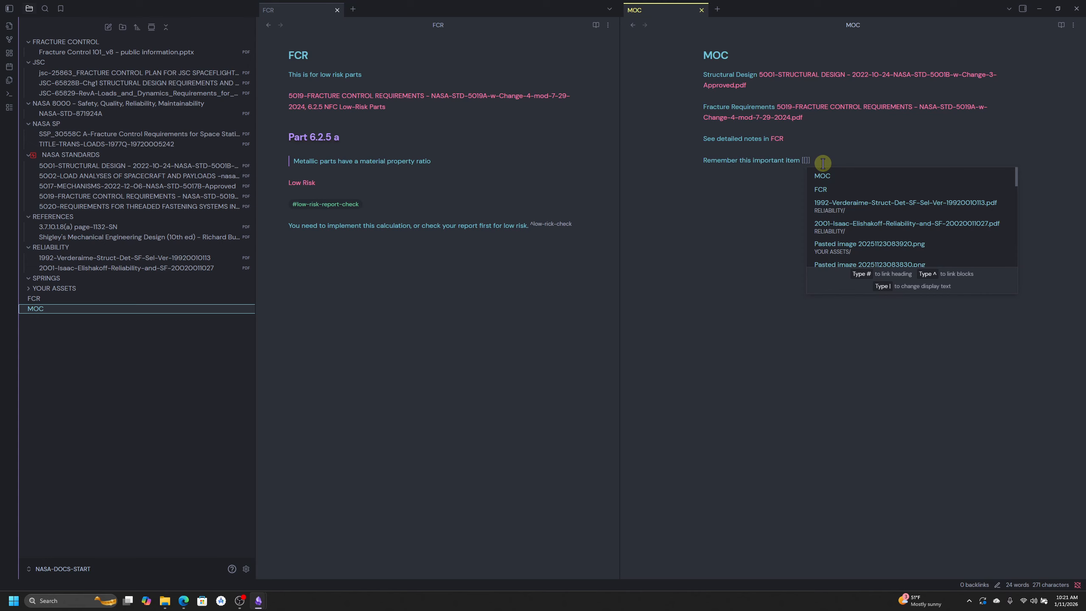
pyautogui.write('^lo')
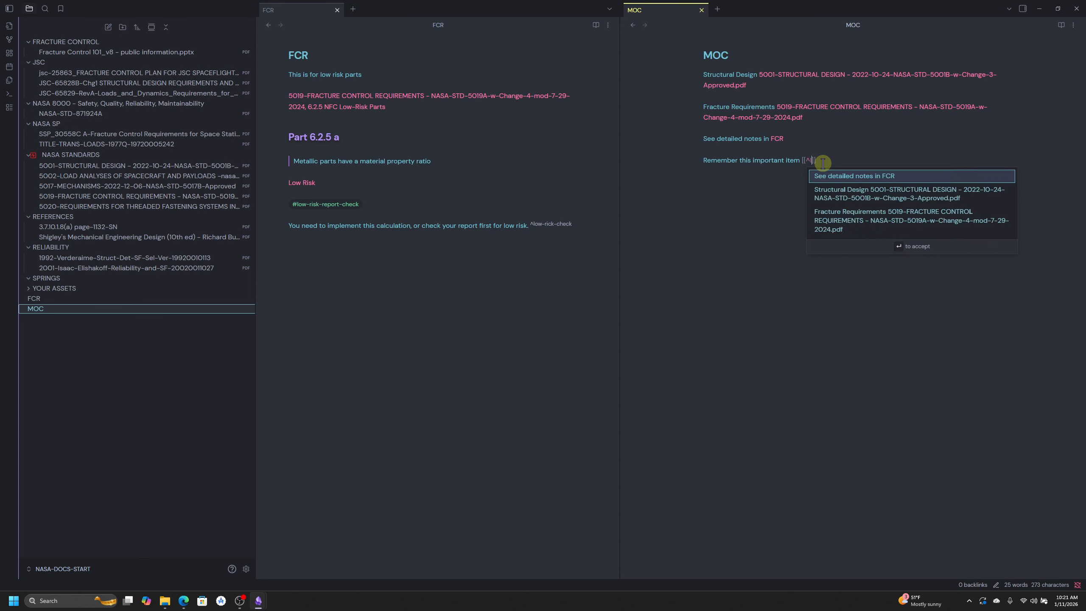
pyautogui.press('BackSpace')
pyautogui.press('BackSpace')
pyautogui.press('BackSpace')
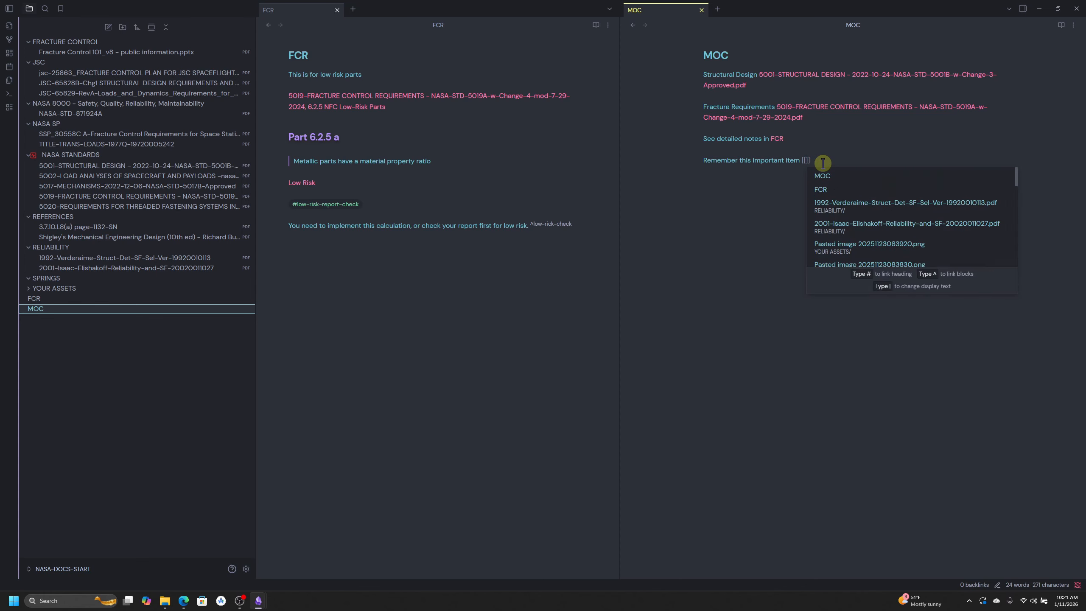
# Link the MOC line to the "This is for low risk parts" block in the FCR note.
pyautogui.write('FCR')
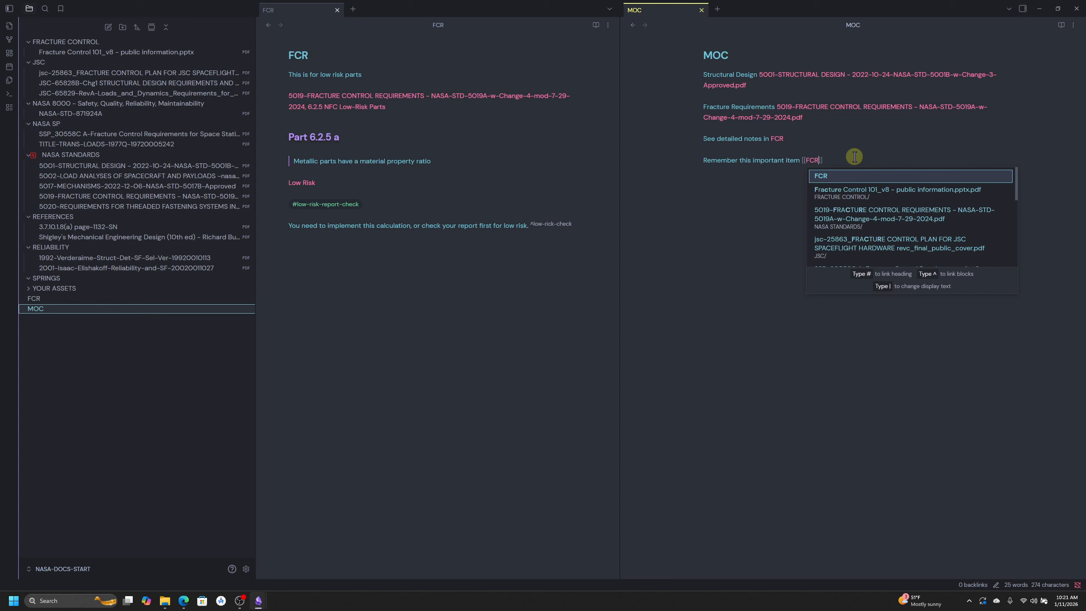
pyautogui.write('^')
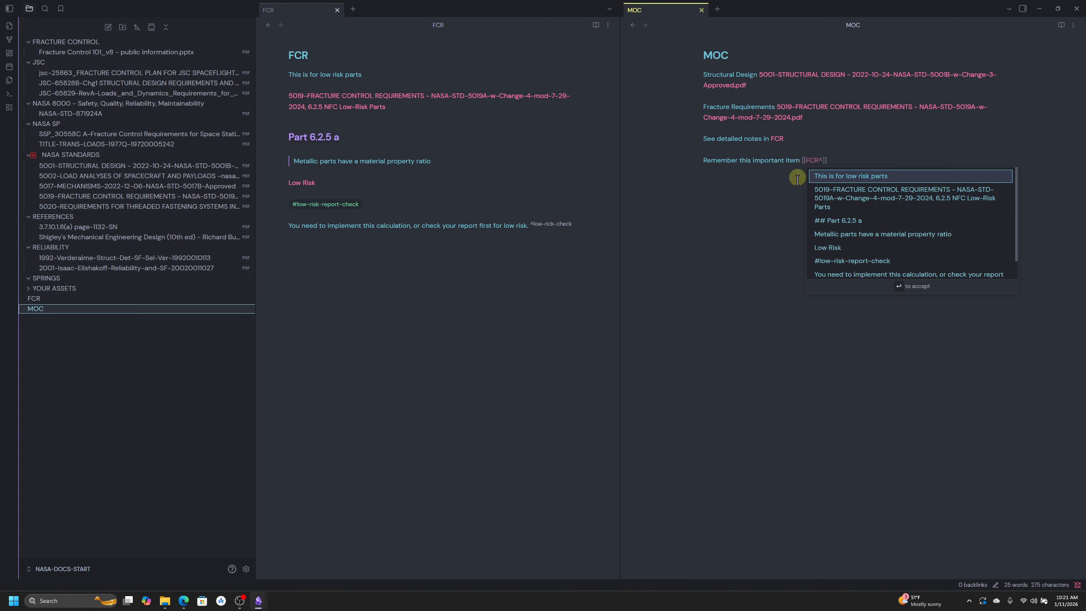
pyautogui.click(846, 175)
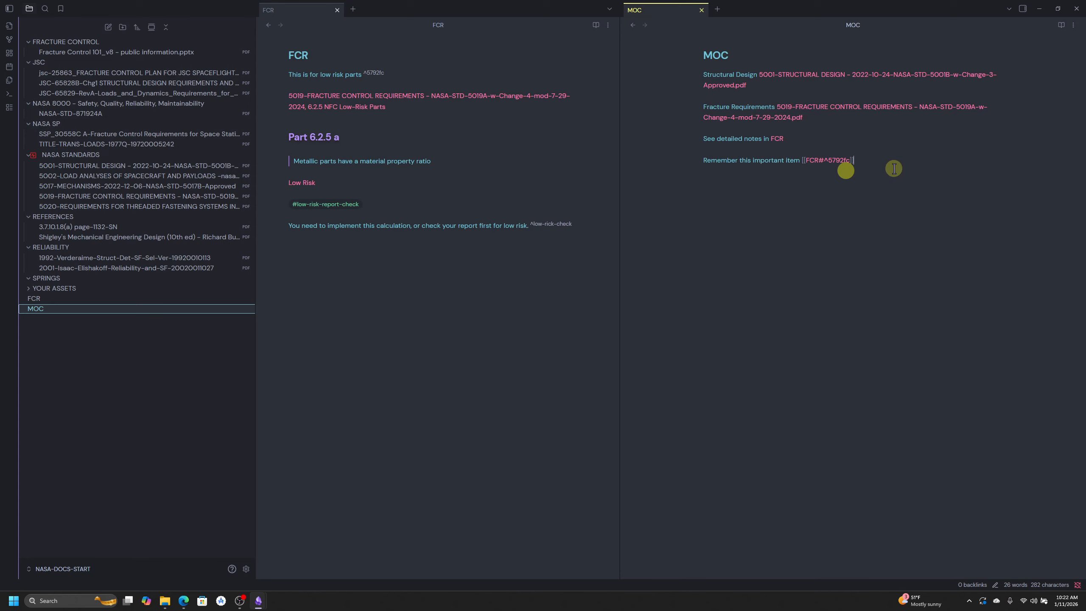
pyautogui.click(860, 161)
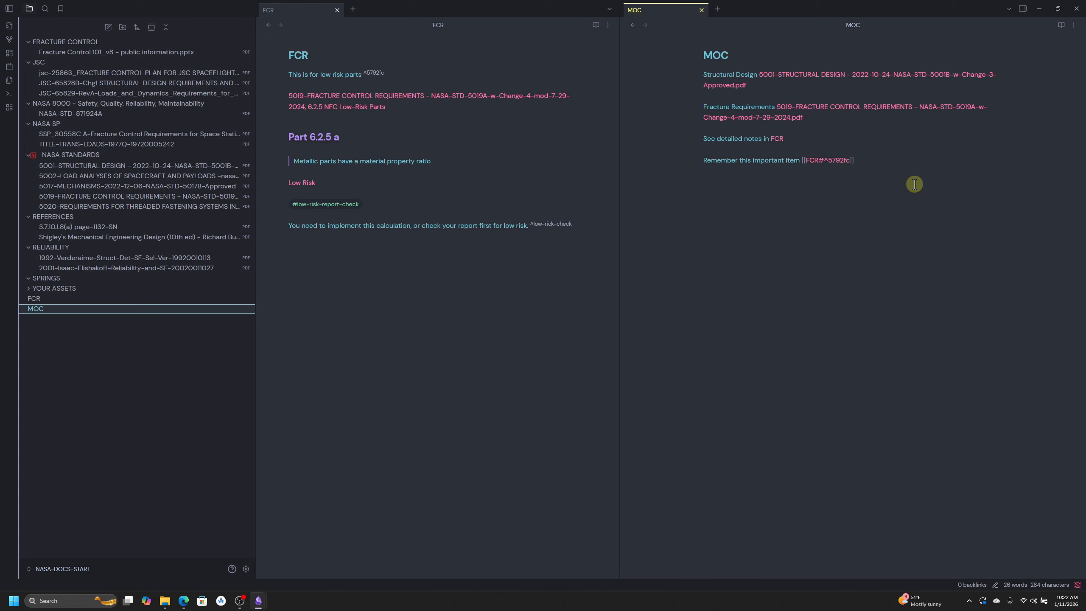
# Preview the block link in MOC's reading view and follow it to FCR, returning to MOC in editing view.
pyautogui.click(1061, 24)
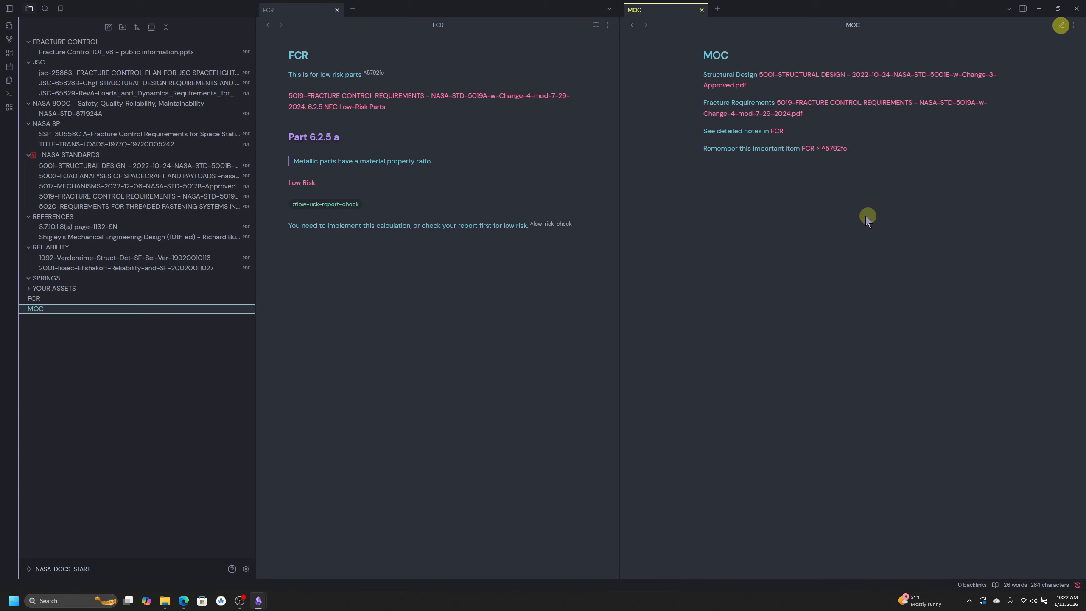
pyautogui.moveTo(846, 151)
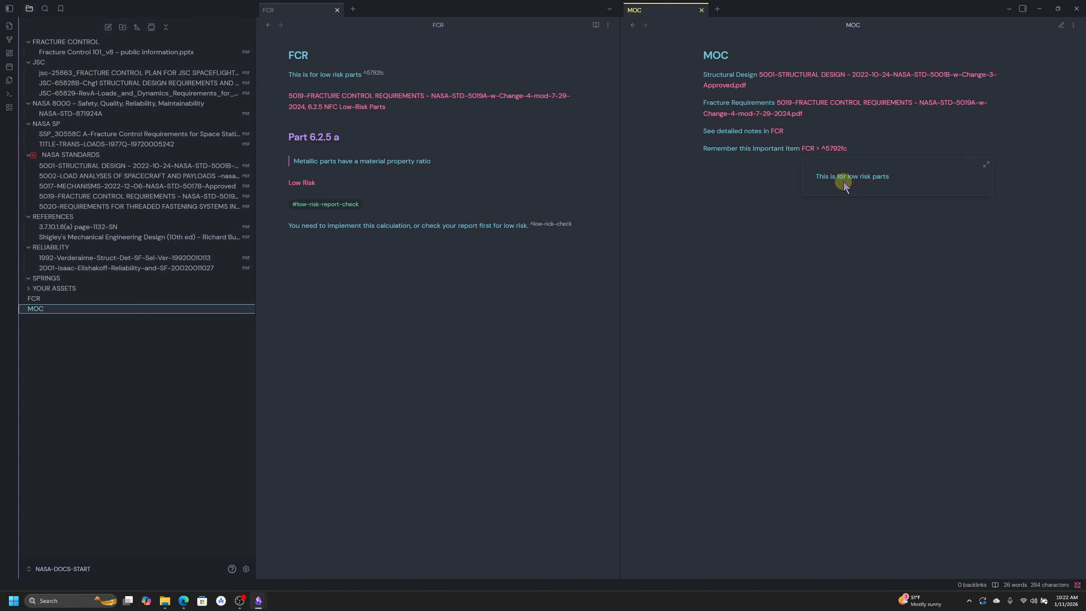
pyautogui.click(829, 148)
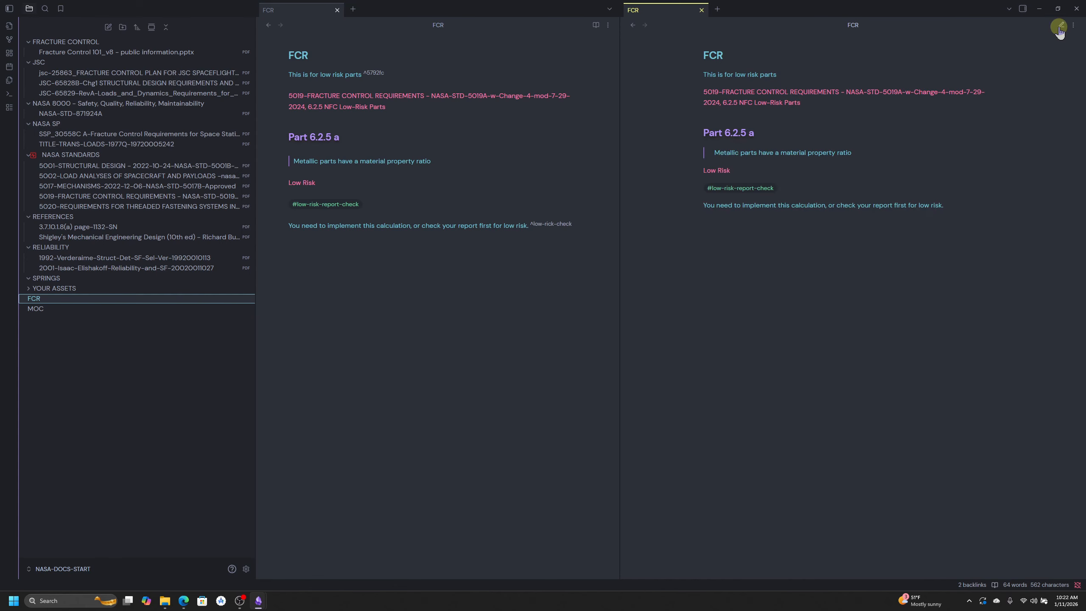
pyautogui.click(632, 26)
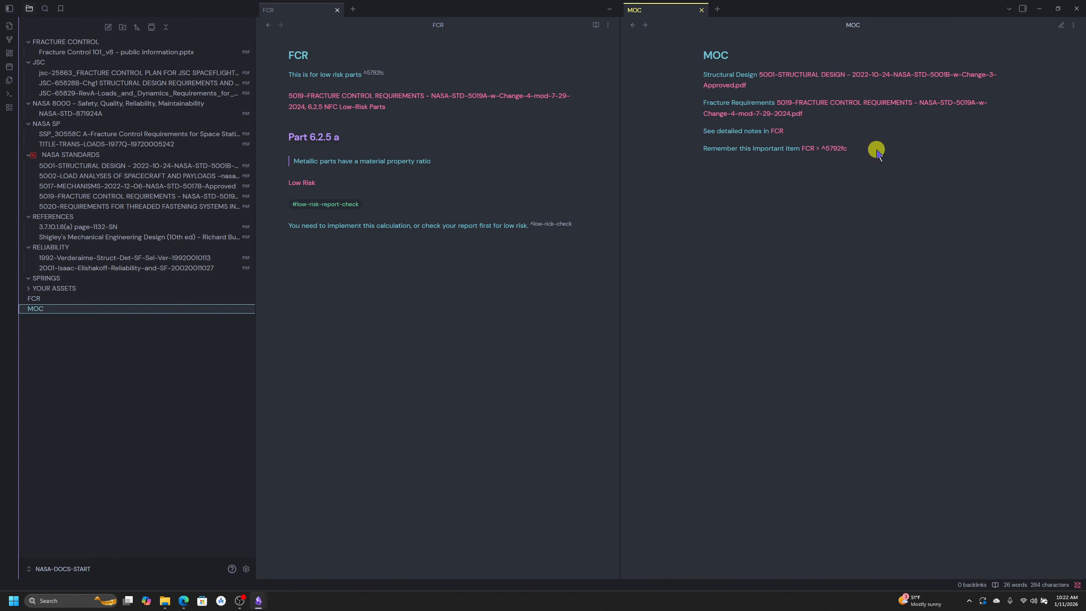
pyautogui.click(1061, 25)
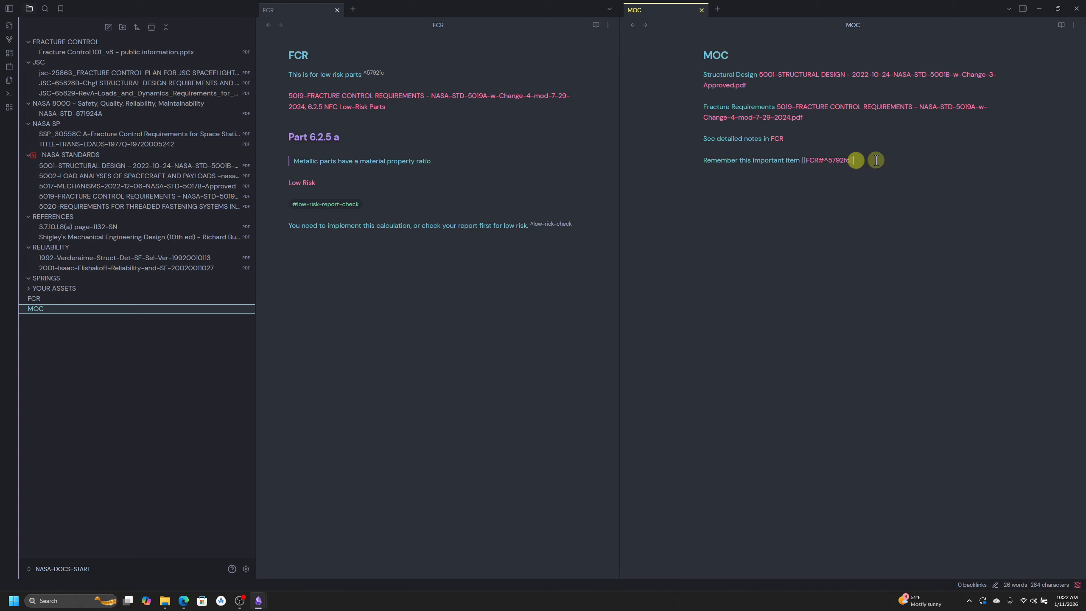
# Replace the block link in the MOC line with a link to the FCR block low-rick-check.
pyautogui.press('BackSpace')
pyautogui.press('BackSpace')
pyautogui.press('BackSpace')
pyautogui.press('BackSpace')
pyautogui.press('BackSpace')
pyautogui.press('BackSpace')
pyautogui.press('BackSpace')
pyautogui.press('BackSpace')
pyautogui.press('BackSpace')
pyautogui.press('BackSpace')
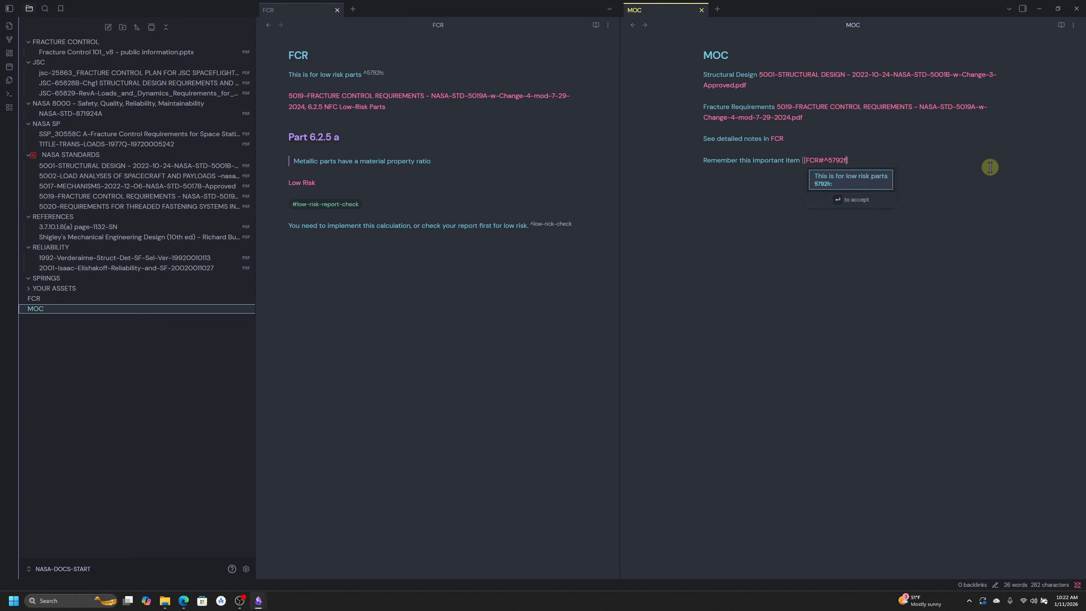
pyautogui.press('BackSpace')
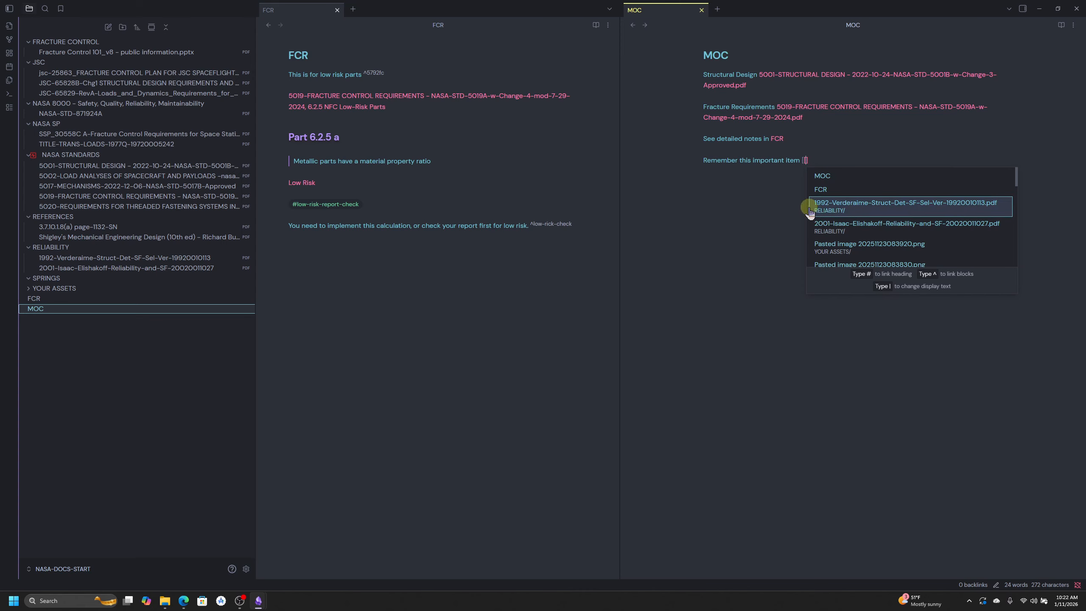
pyautogui.write('F')
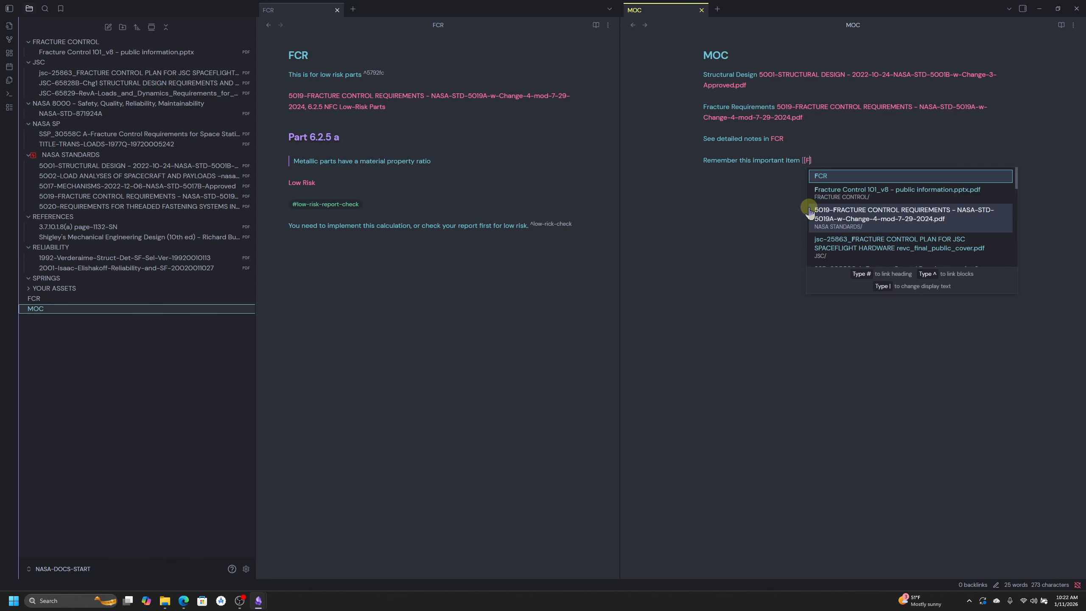
pyautogui.write('CR^')
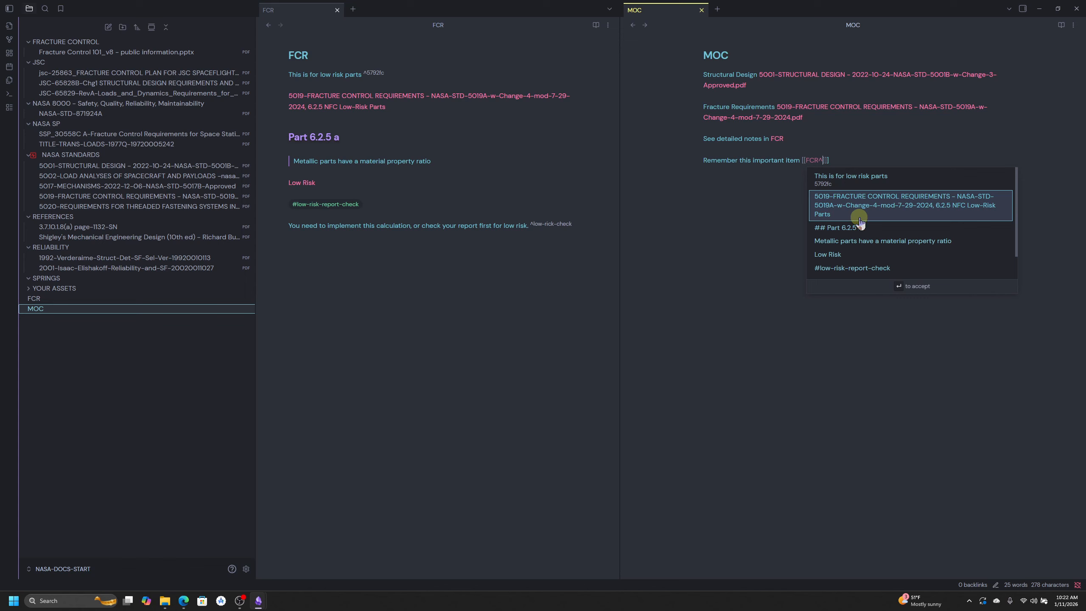
pyautogui.write('lo')
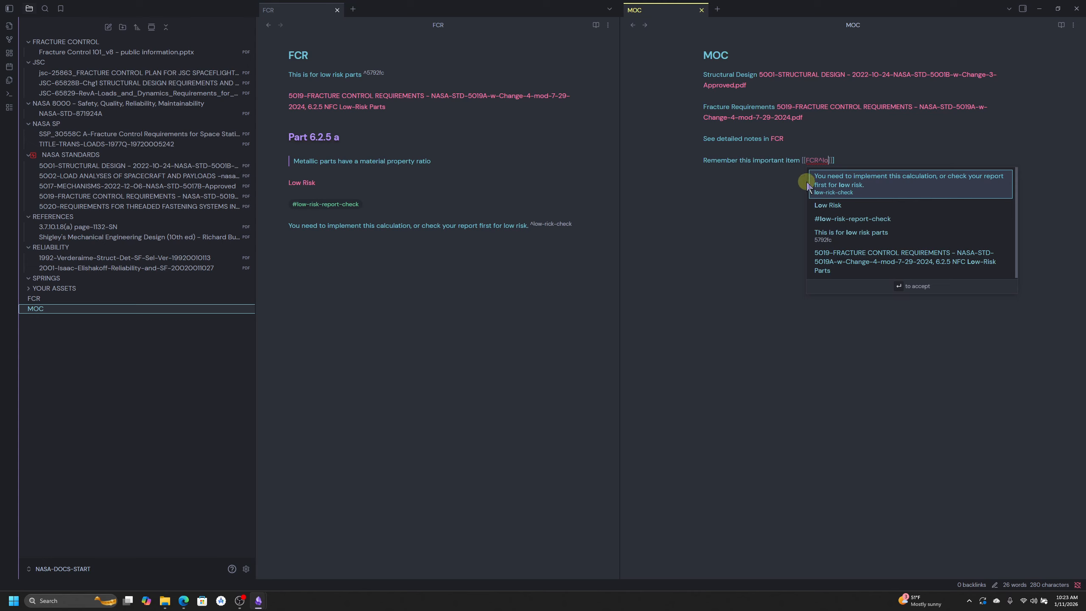
pyautogui.write('w')
pyautogui.click(838, 186)
pyautogui.write(']')
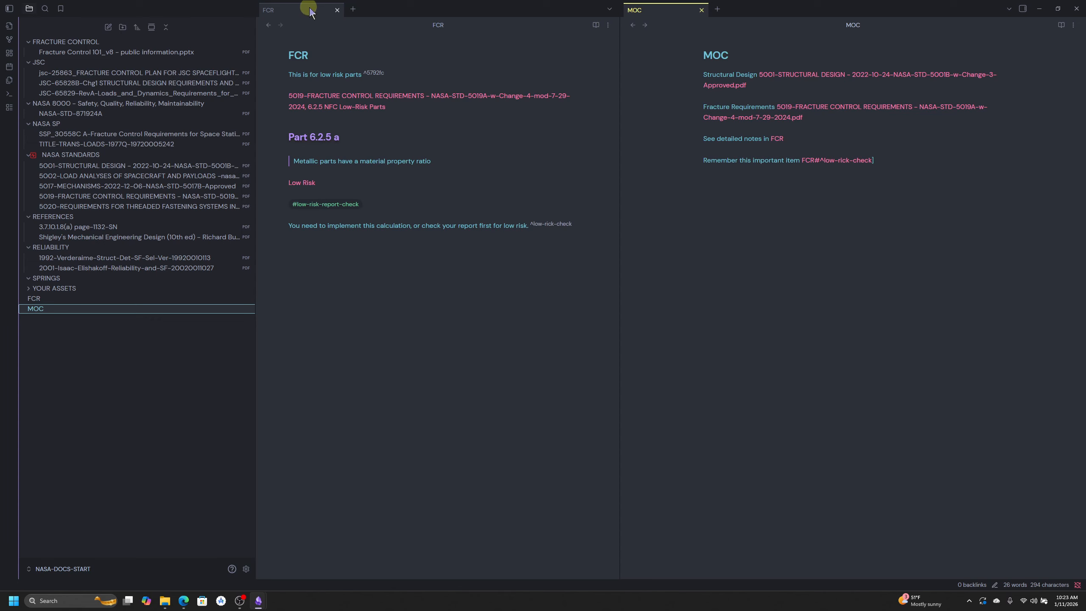
# Close the separate FCR pane, add blank lines below the MOC link, and follow the low-rick-check link to FCR.
pyautogui.click(337, 10)
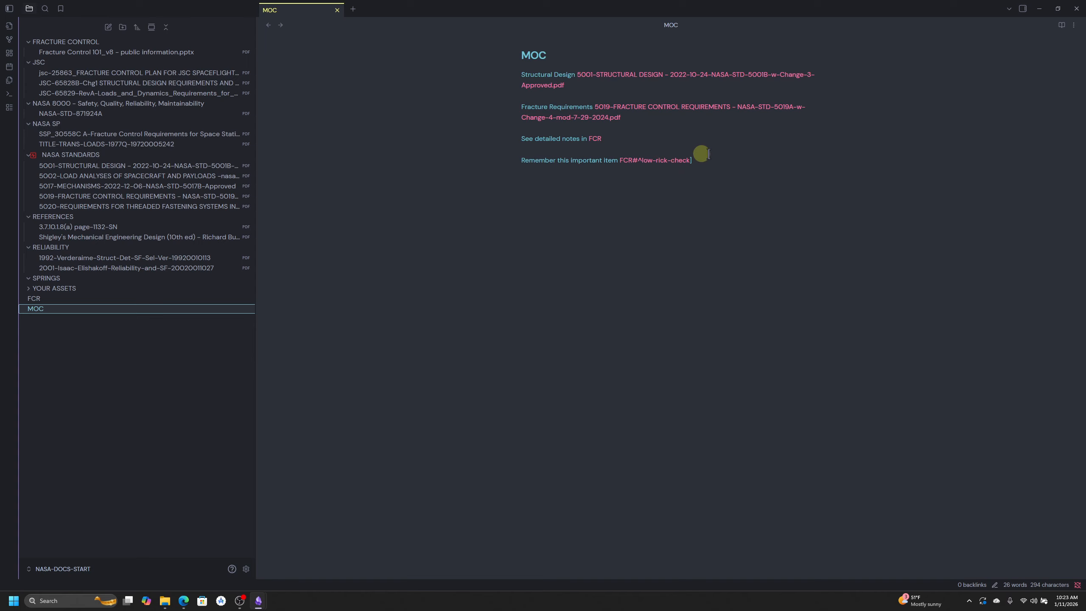
pyautogui.click(722, 161)
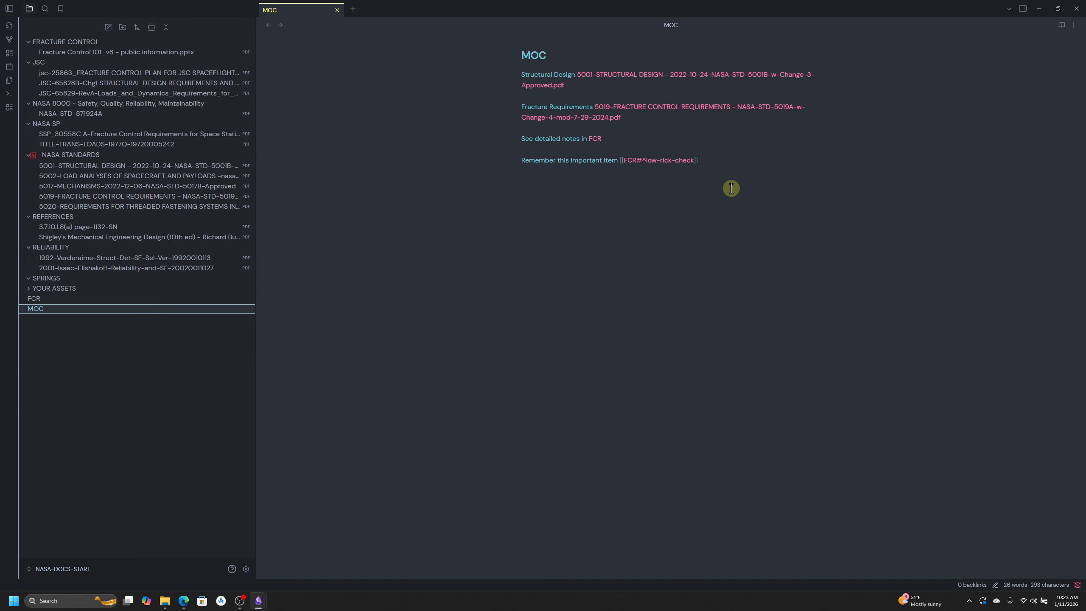
pyautogui.press('Return')
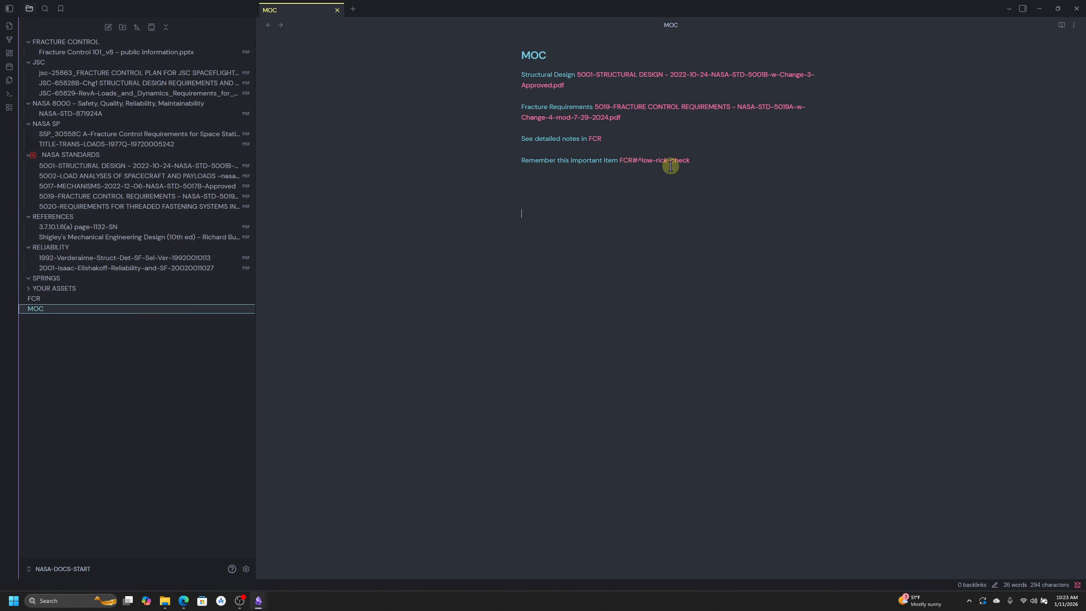
pyautogui.click(643, 165)
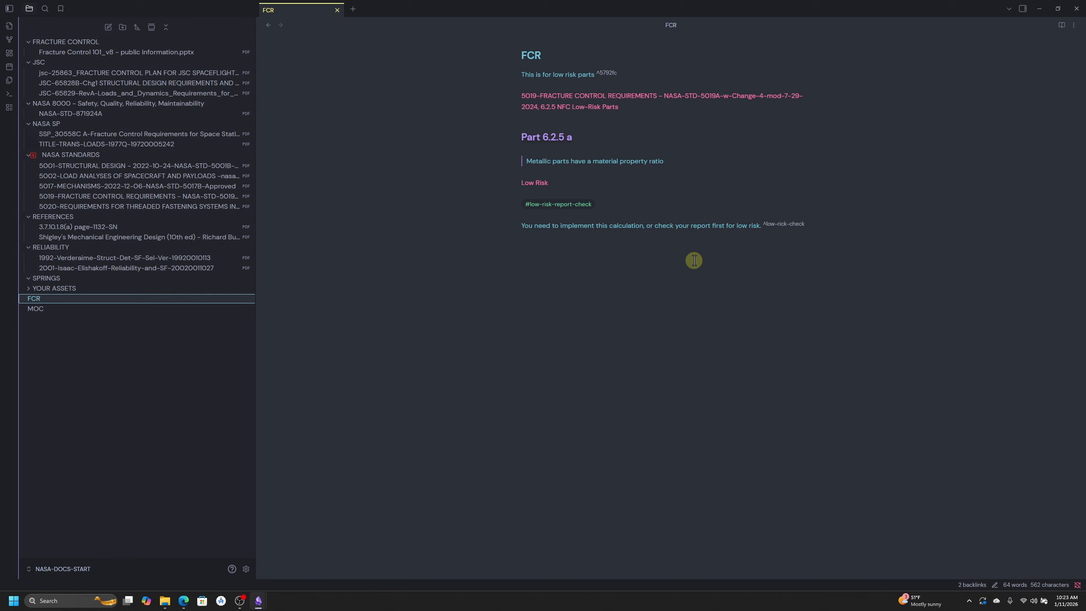
# Examine the FCR note's linked mentions in a widened sidebar, and display its outgoing links.
pyautogui.click(1023, 8)
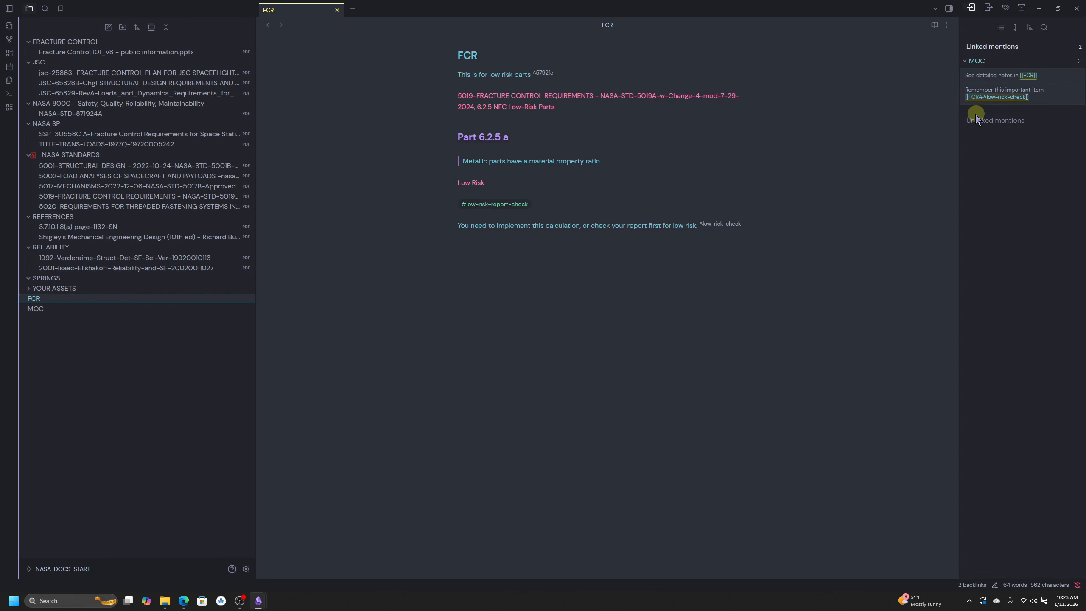
pyautogui.moveTo(959, 119); pyautogui.dragTo(903, 117)
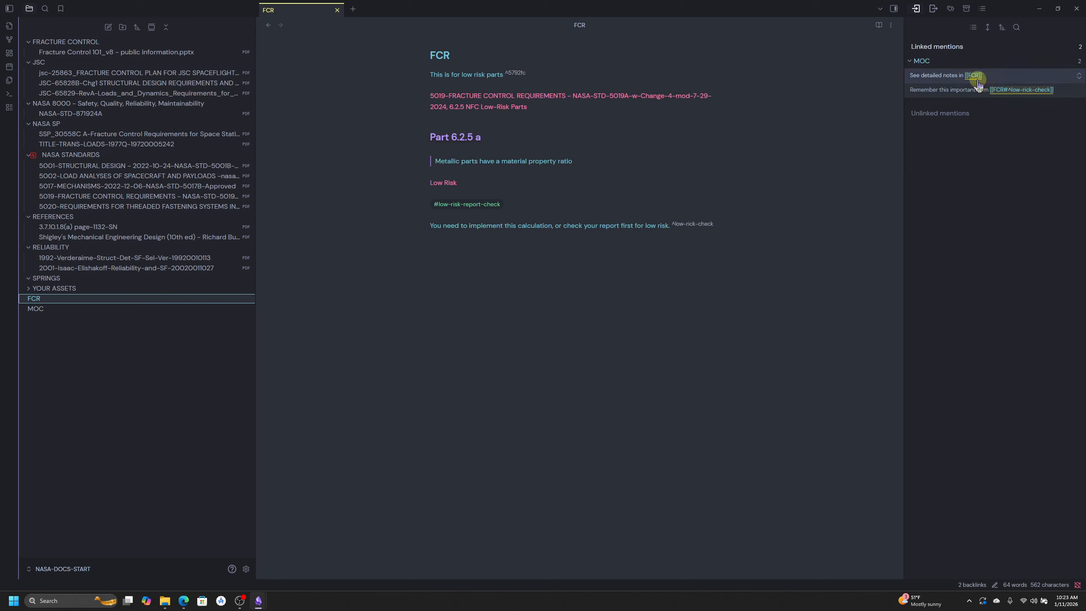
pyautogui.click(934, 9)
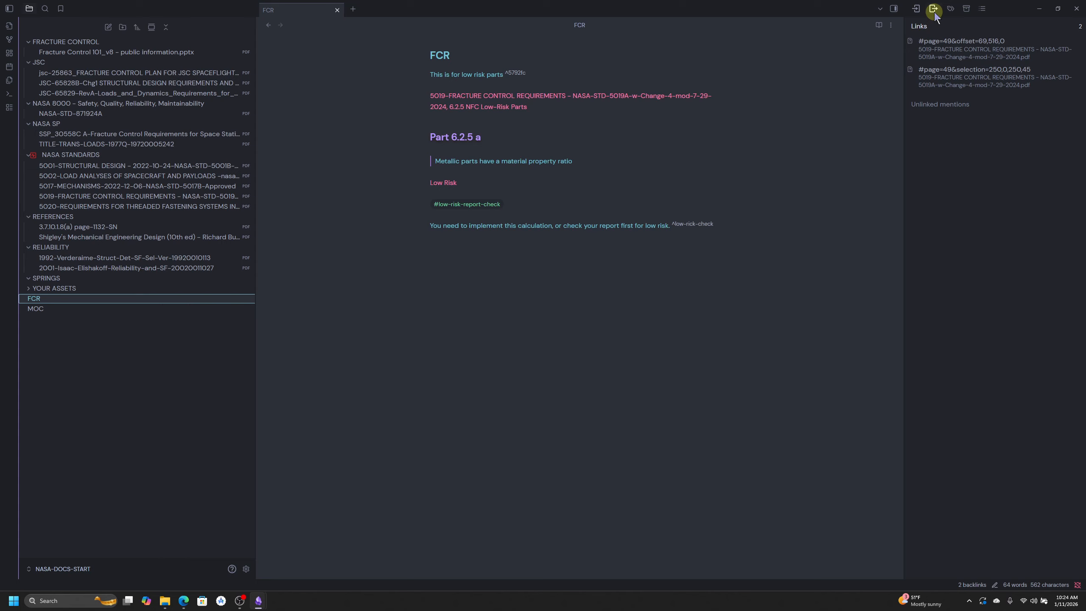
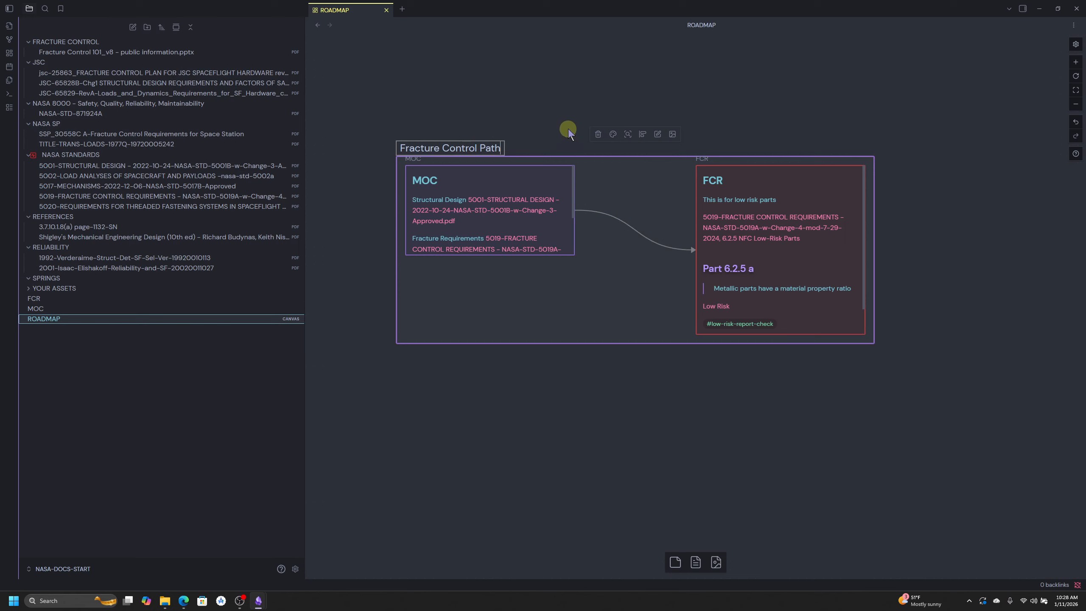
# Finish naming the canvas group Fracture Control Path and shift the group with its cards slightly up and to the left.
pyautogui.click(611, 375)
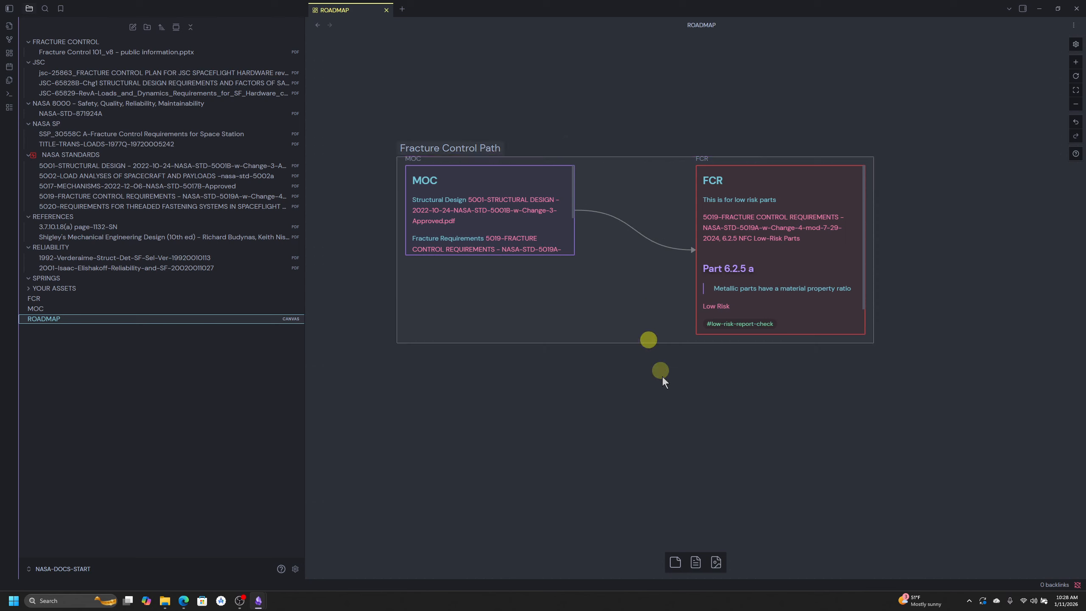
pyautogui.moveTo(676, 389); pyautogui.dragTo(610, 318)
pyautogui.moveTo(489, 156)
pyautogui.mouseDown()
pyautogui.moveTo(497, 203)
pyautogui.moveTo(479, 172)
pyautogui.moveTo(482, 144)
pyautogui.mouseUp()
pyautogui.click(636, 429)
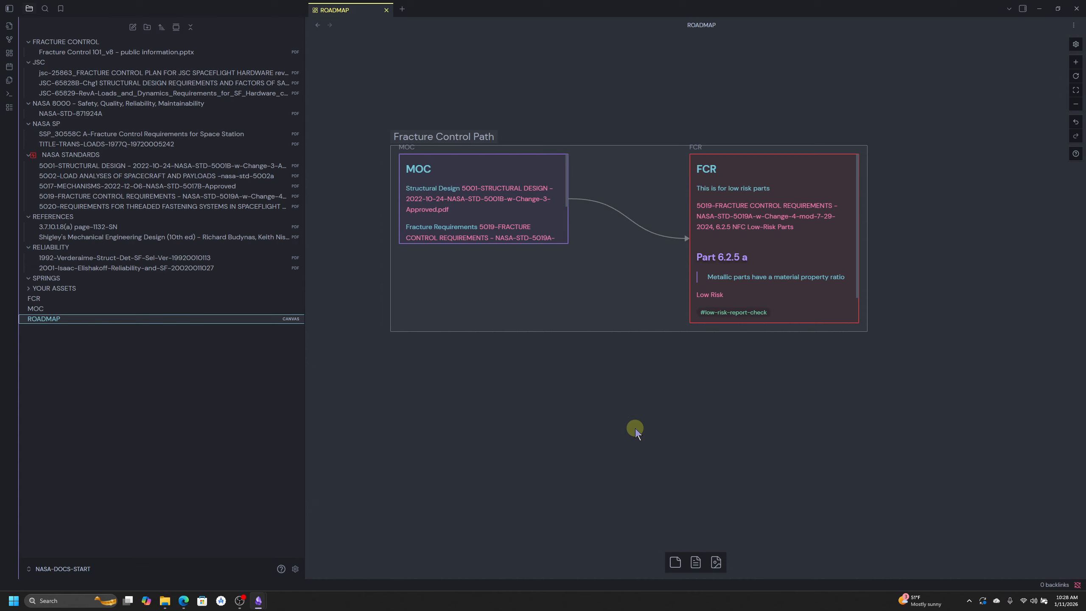
# Extend the Fracture Control Path group downward, and reposition the MOC card slightly lower and the FCR card lower and closer to MOC.
pyautogui.moveTo(545, 168); pyautogui.dragTo(544, 176)
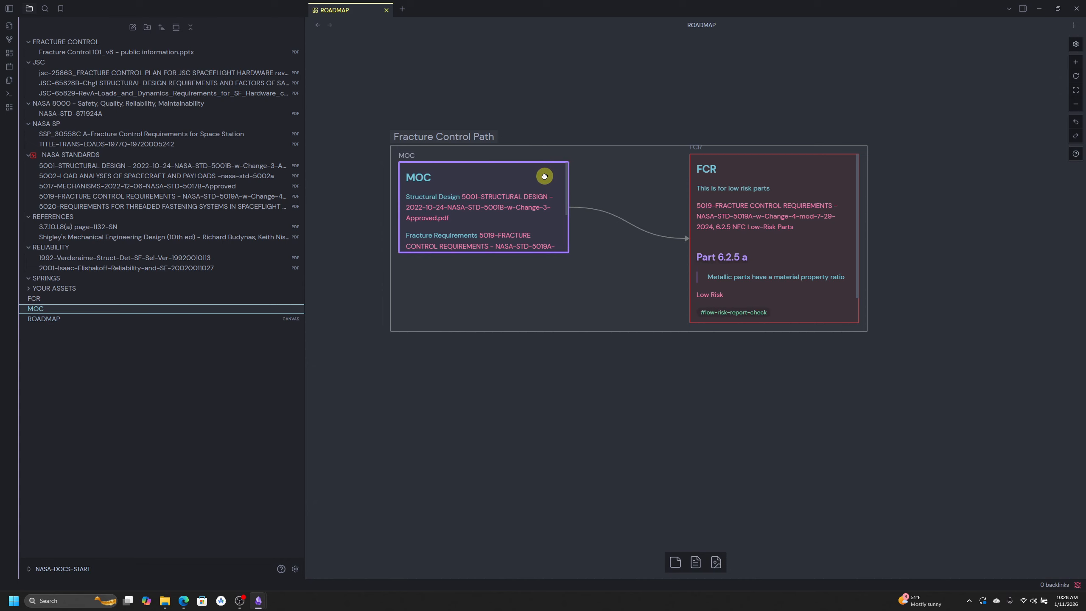
pyautogui.click(660, 323)
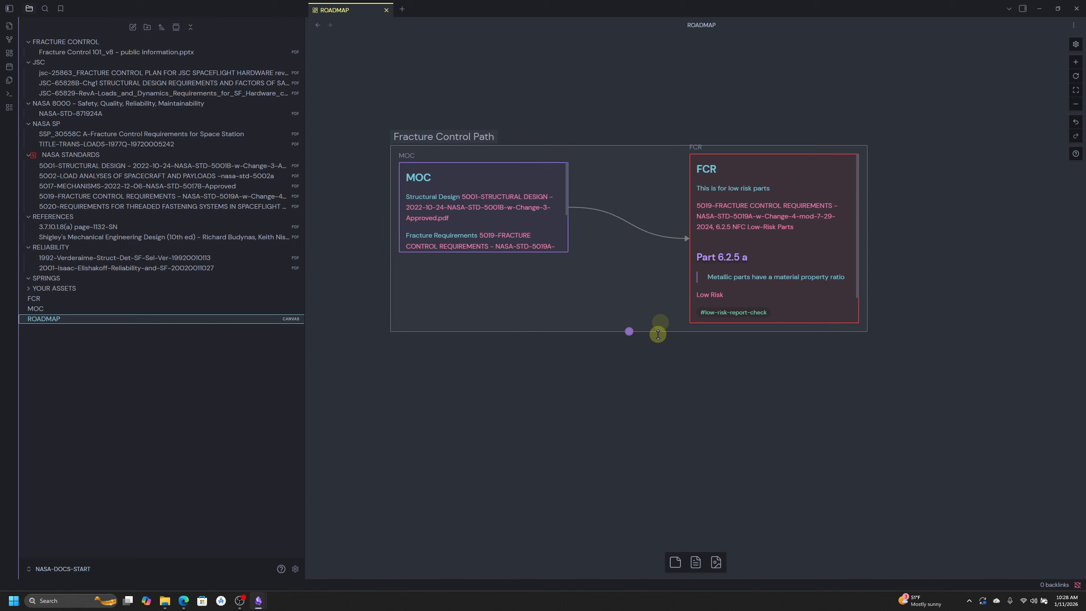
pyautogui.moveTo(657, 333); pyautogui.dragTo(659, 373)
pyautogui.moveTo(836, 314); pyautogui.dragTo(833, 328)
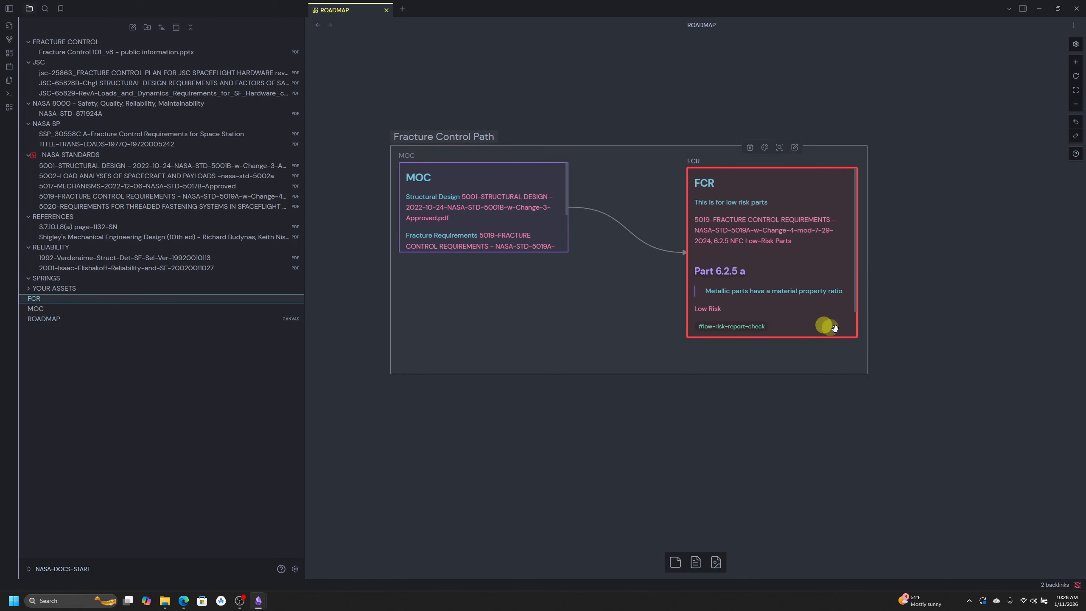
pyautogui.click(926, 361)
pyautogui.moveTo(769, 195)
pyautogui.mouseDown()
pyautogui.moveTo(613, 203)
pyautogui.moveTo(537, 192)
pyautogui.moveTo(732, 185)
pyautogui.moveTo(754, 194)
pyautogui.mouseUp()
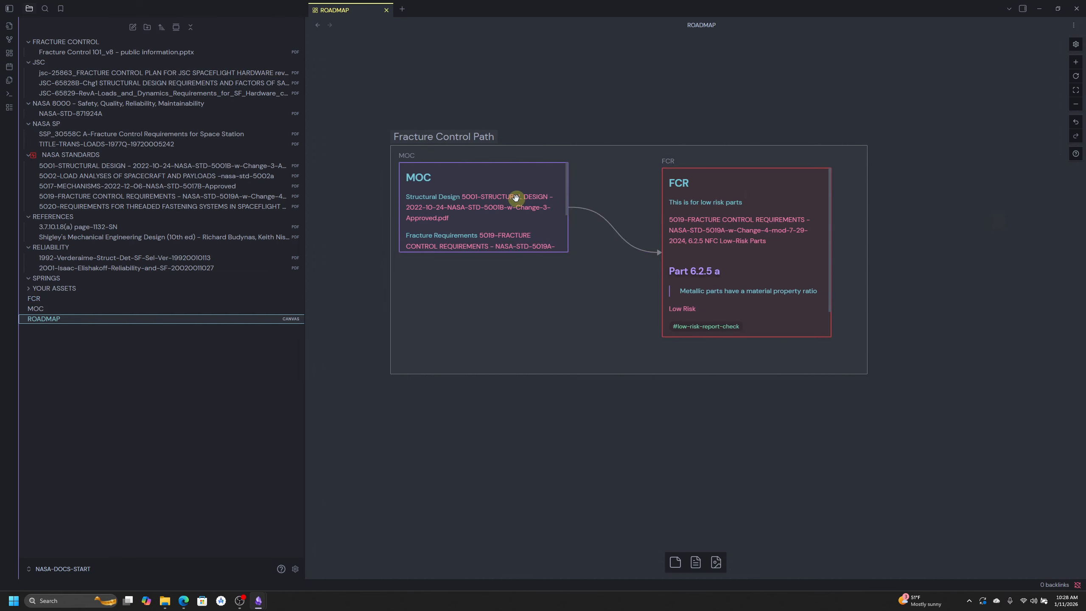
# Preview the structural design PDF linked in the MOC card and the 6.2.5 NFC Low-Risk Parts section linked in the FCR card.
pyautogui.click(540, 184)
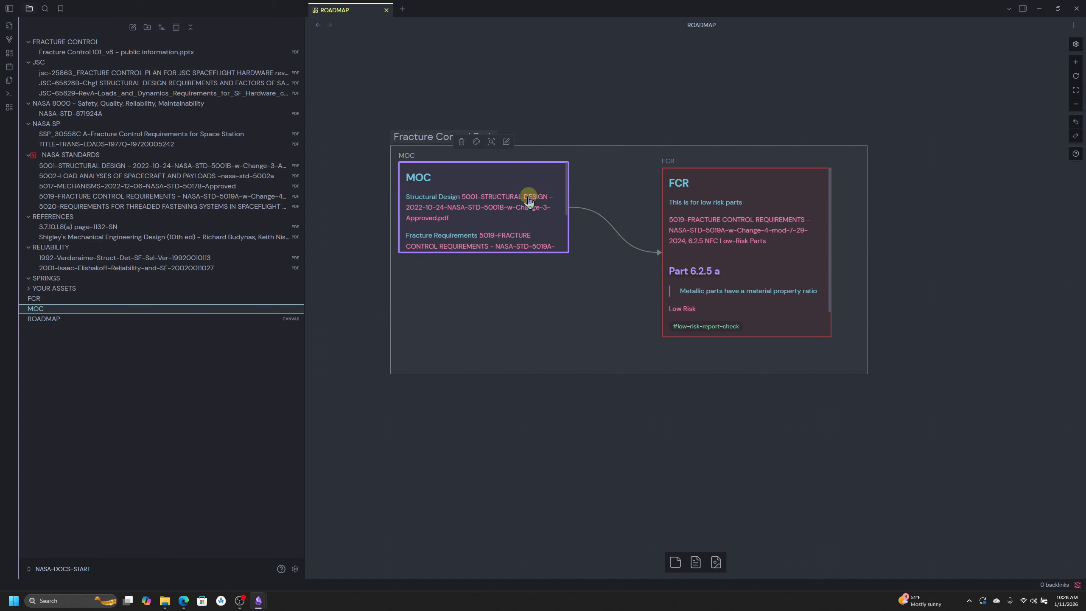
pyautogui.moveTo(527, 202)
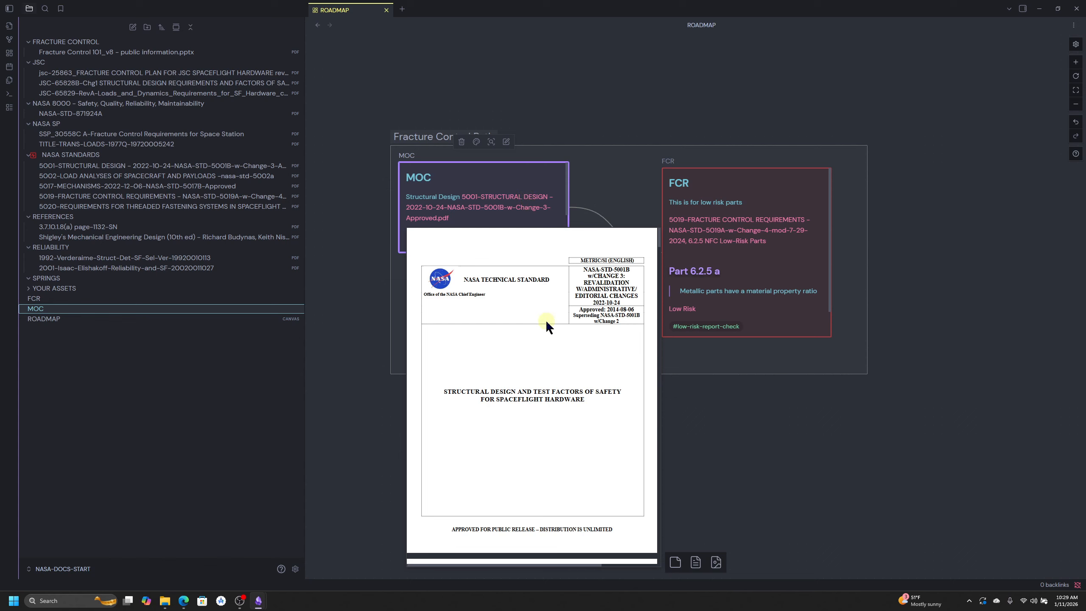
pyautogui.scroll(-5, 550, 316)
pyautogui.scroll(-5, 547, 318)
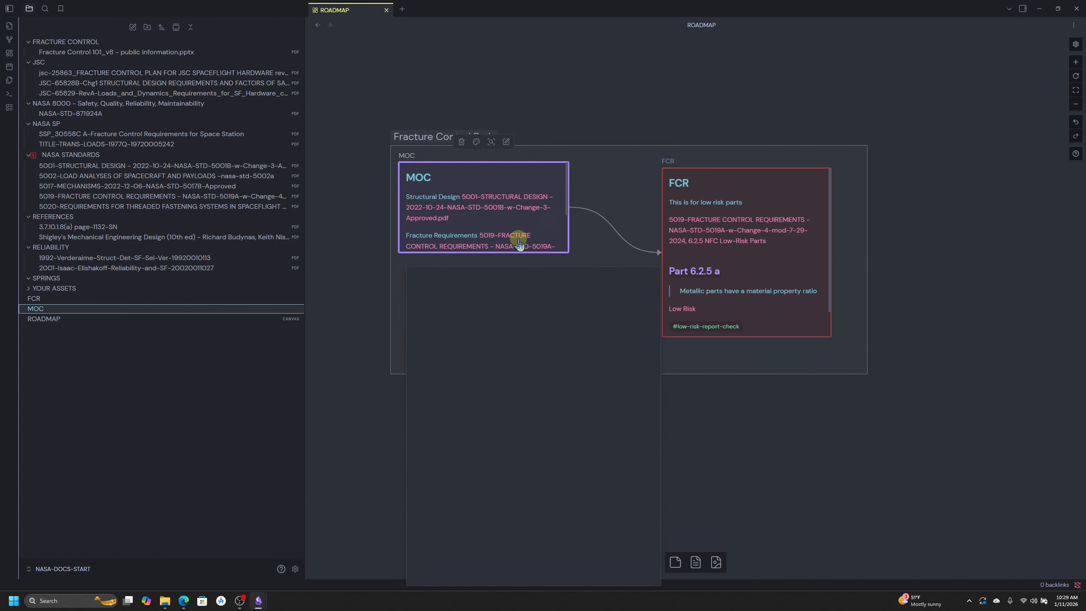
pyautogui.moveTo(521, 243)
pyautogui.scroll(-2, 528, 336)
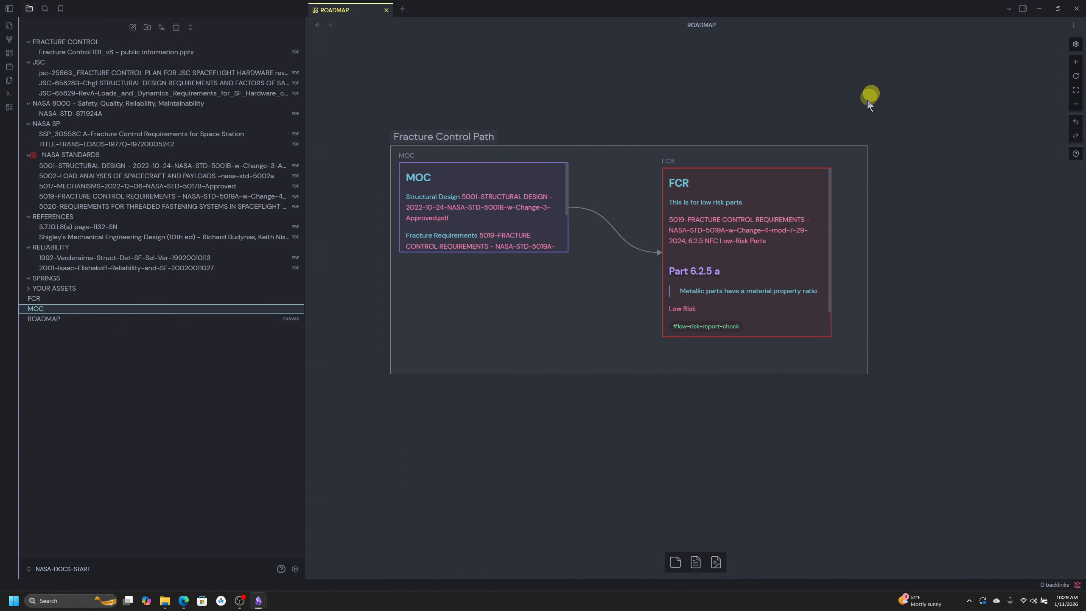
pyautogui.click(783, 262)
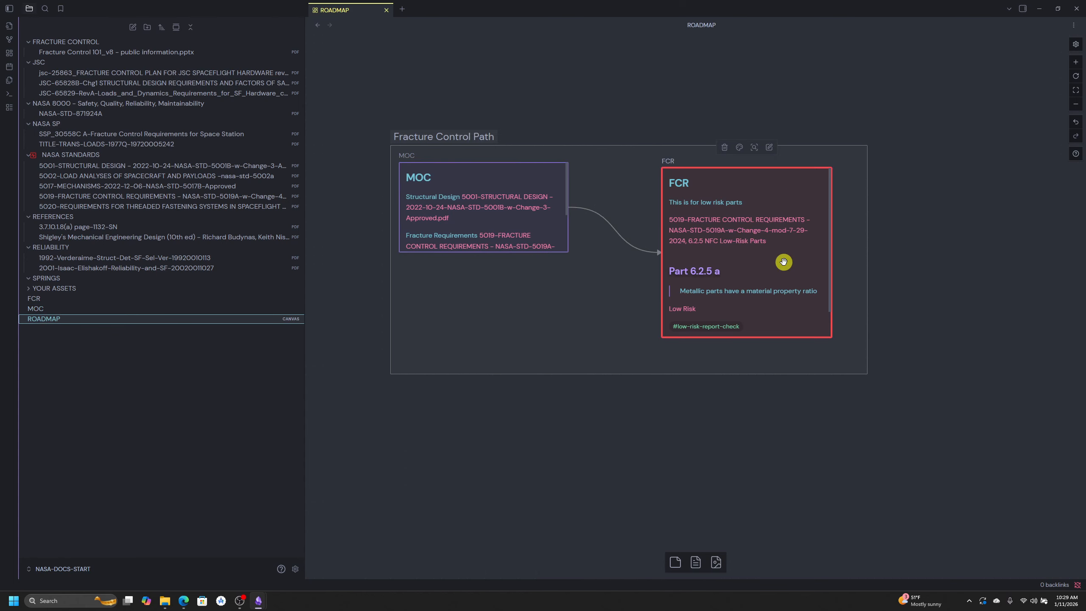
pyautogui.moveTo(751, 236)
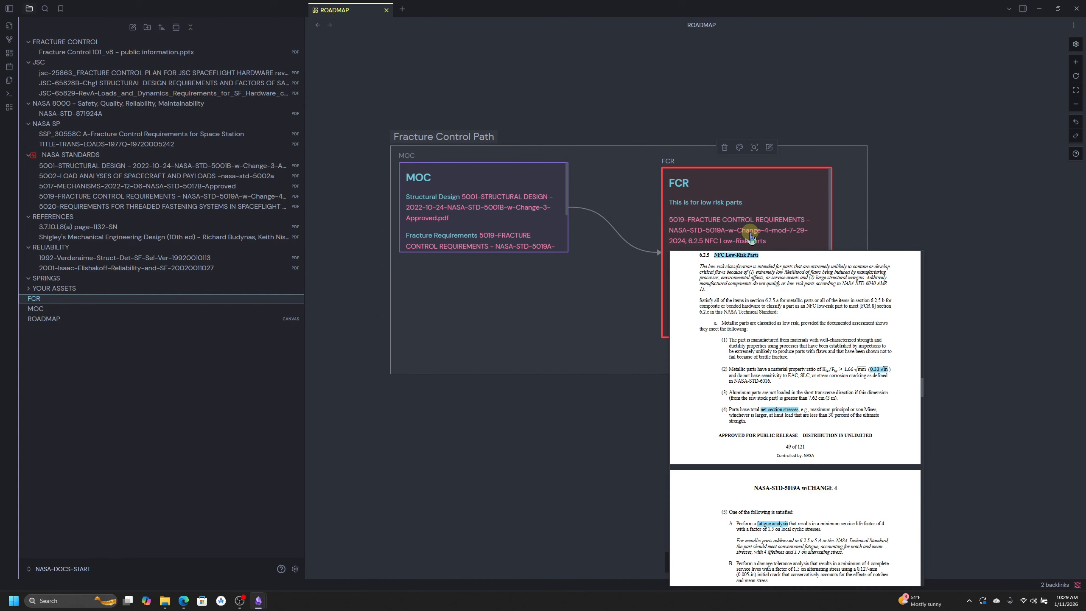
pyautogui.click(955, 225)
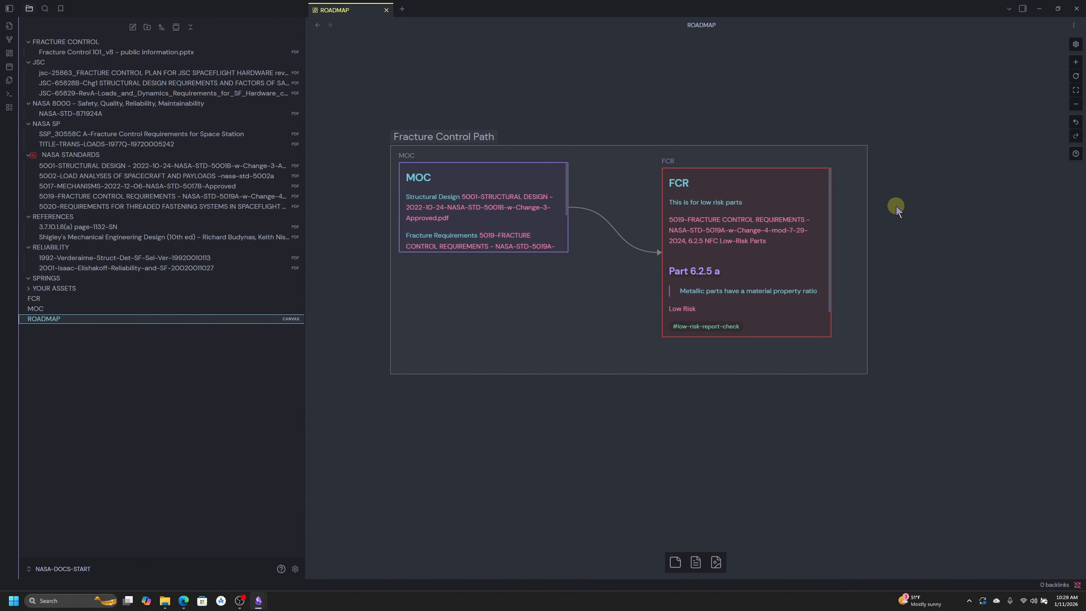
# Open the FCR card's note in a new tab and return to the ROADMAP canvas.
pyautogui.rightClick(750, 230)
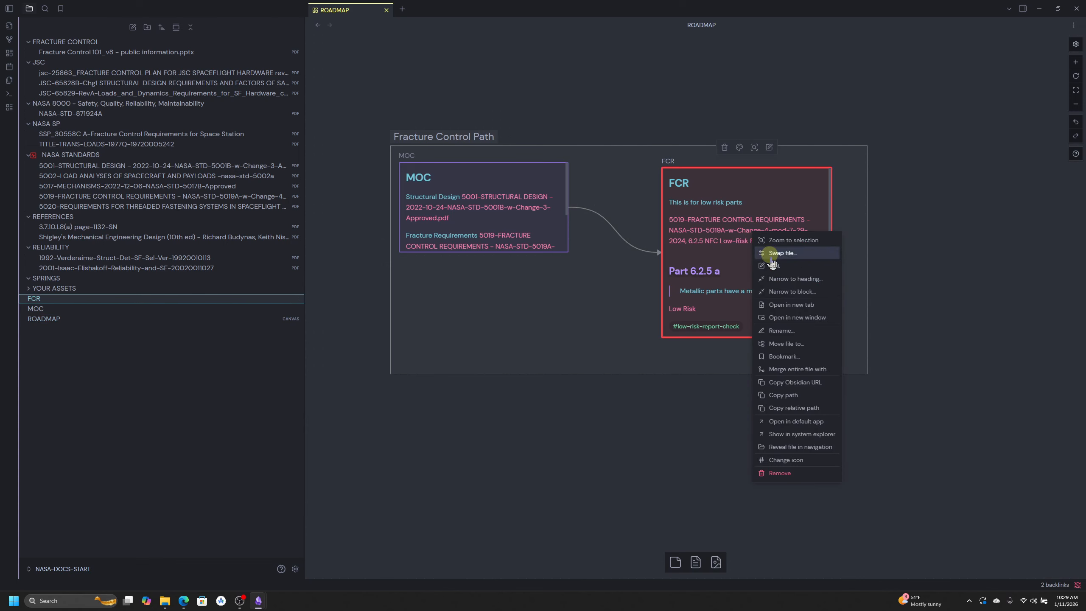
pyautogui.click(798, 307)
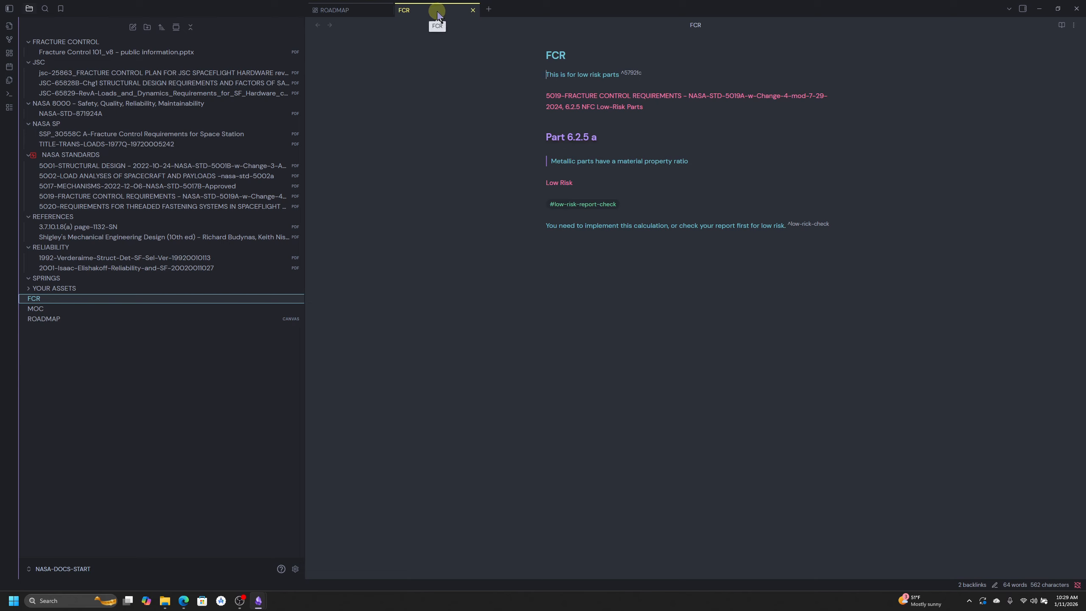
pyautogui.click(346, 13)
pyautogui.click(932, 256)
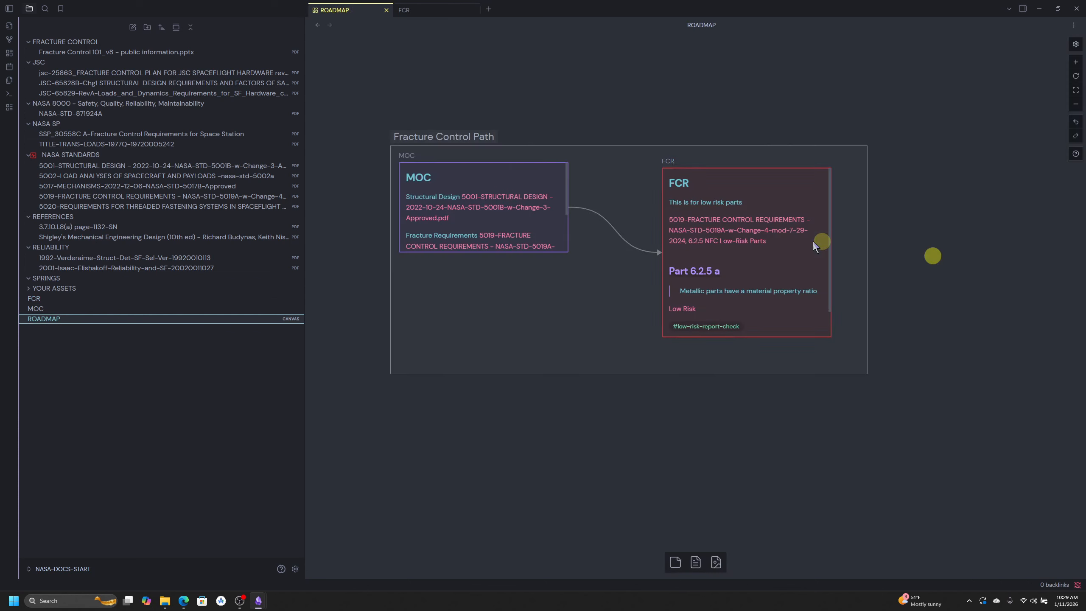
# Open the FCR card for inline editing on the canvas, leave it unedited, and close the separate FCR tab.
pyautogui.click(752, 234)
pyautogui.doubleClick(783, 248)
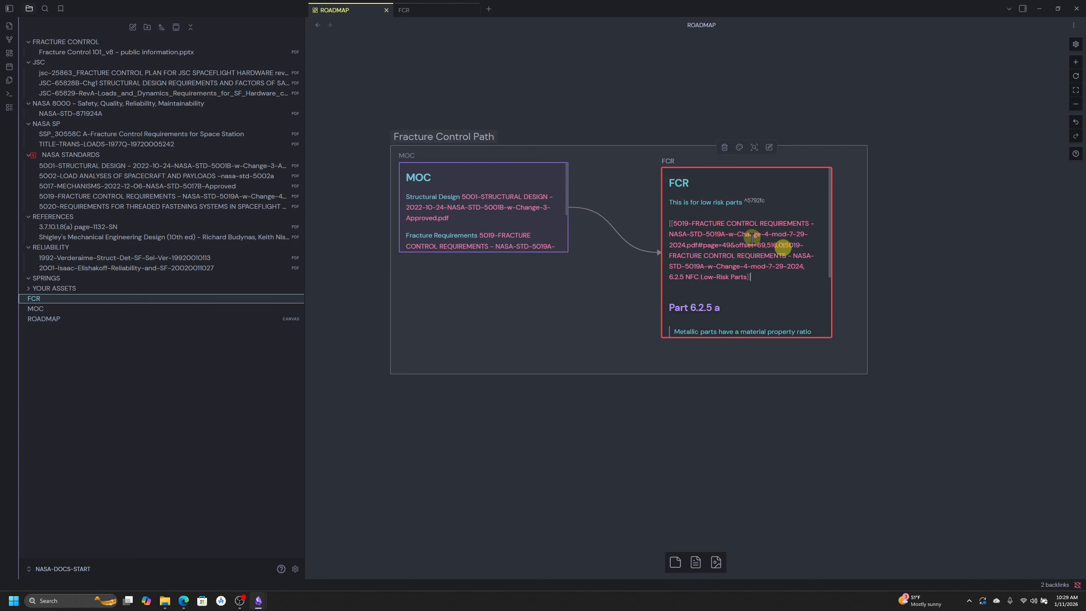
pyautogui.click(905, 223)
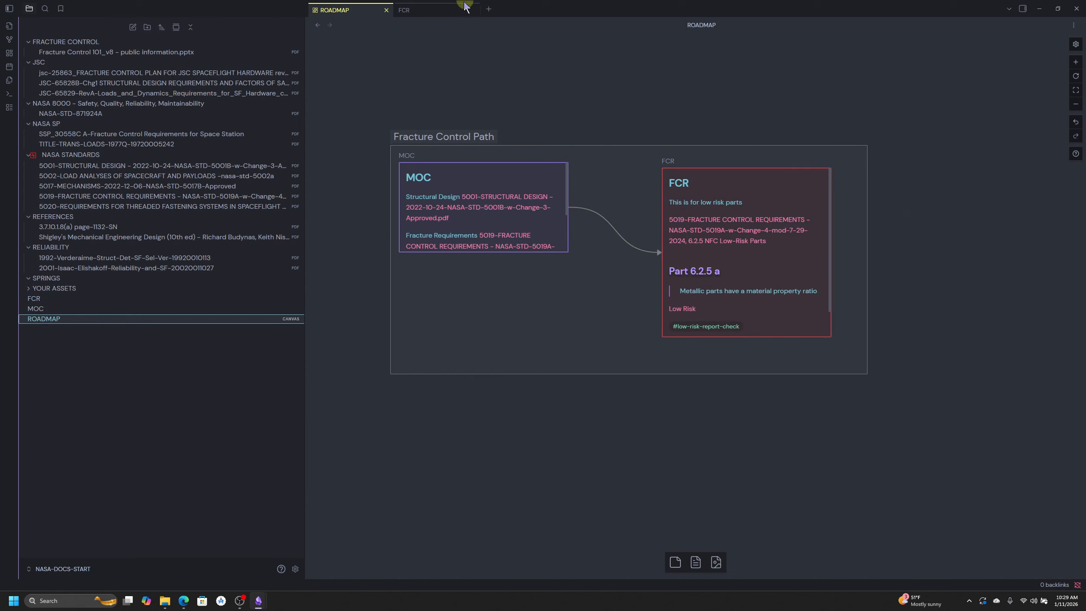
pyautogui.click(453, 9)
pyautogui.click(471, 10)
pyautogui.click(466, 112)
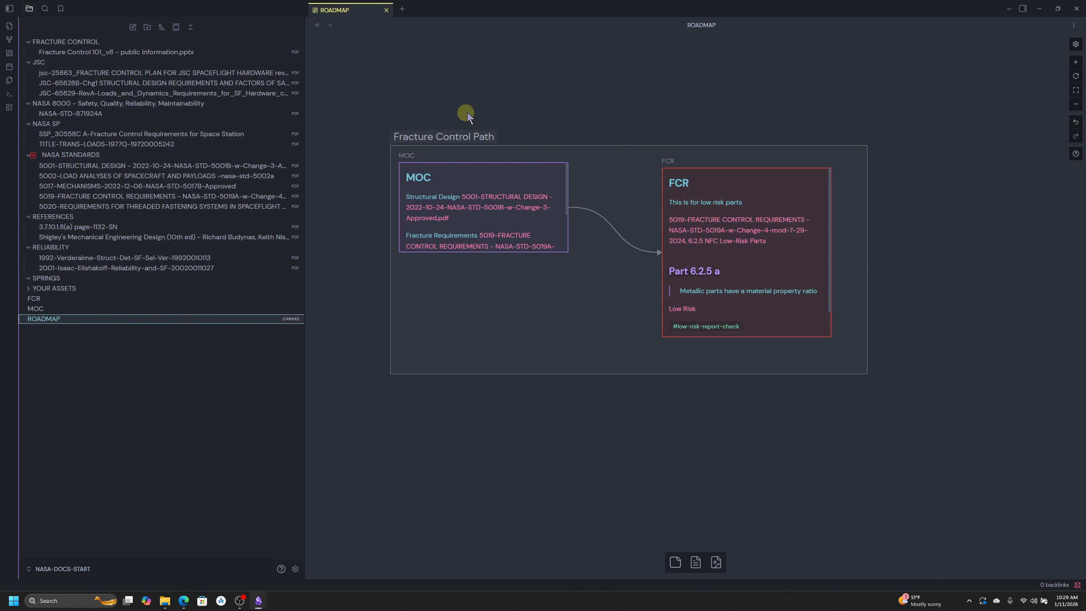
pyautogui.click(144, 198)
pyautogui.rightClick(144, 198)
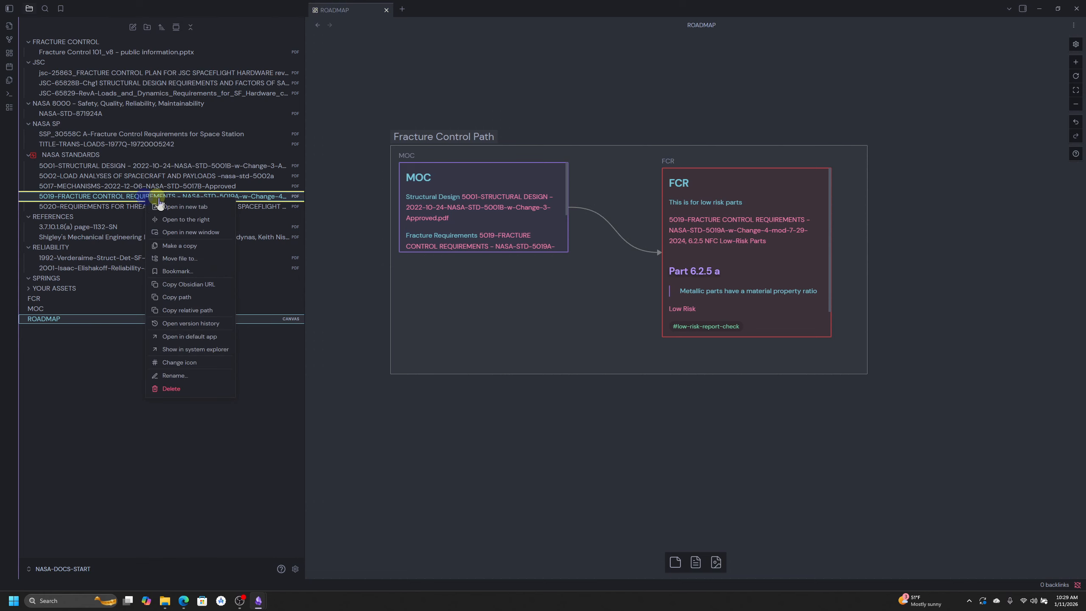
pyautogui.click(190, 208)
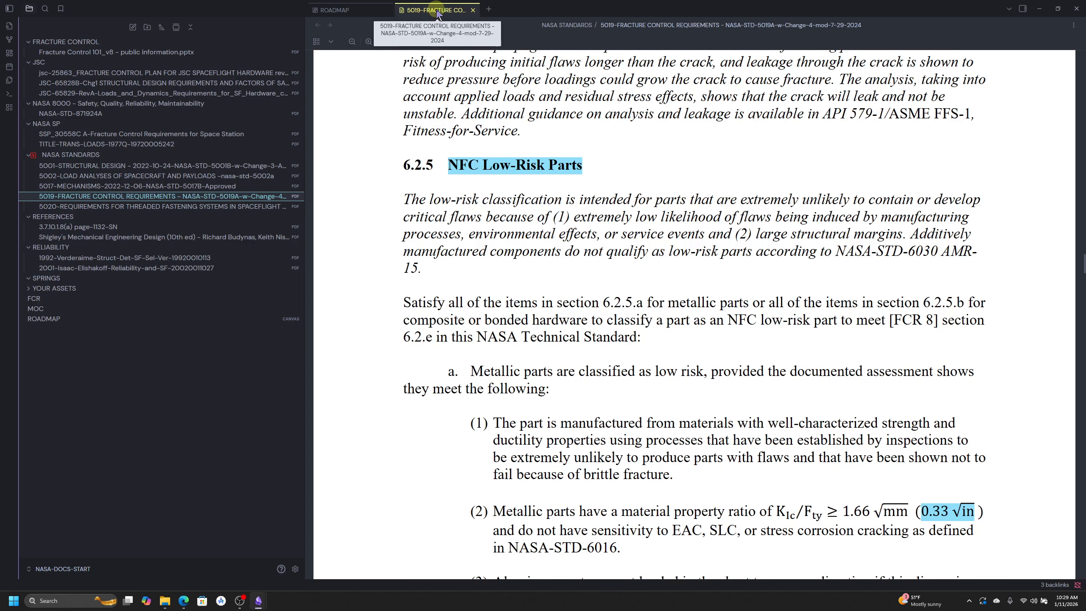
pyautogui.click(473, 9)
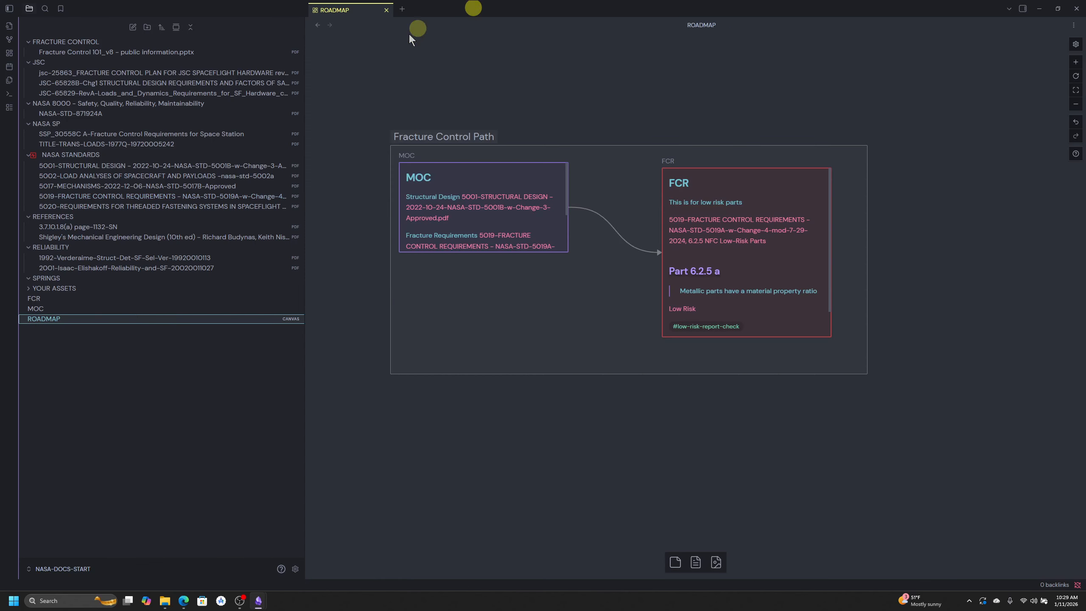
# Open the 5019 fracture control requirements PDF in a pane beside ROADMAP, hide the file sidebar, and bring the whole group into view.
pyautogui.rightClick(195, 200)
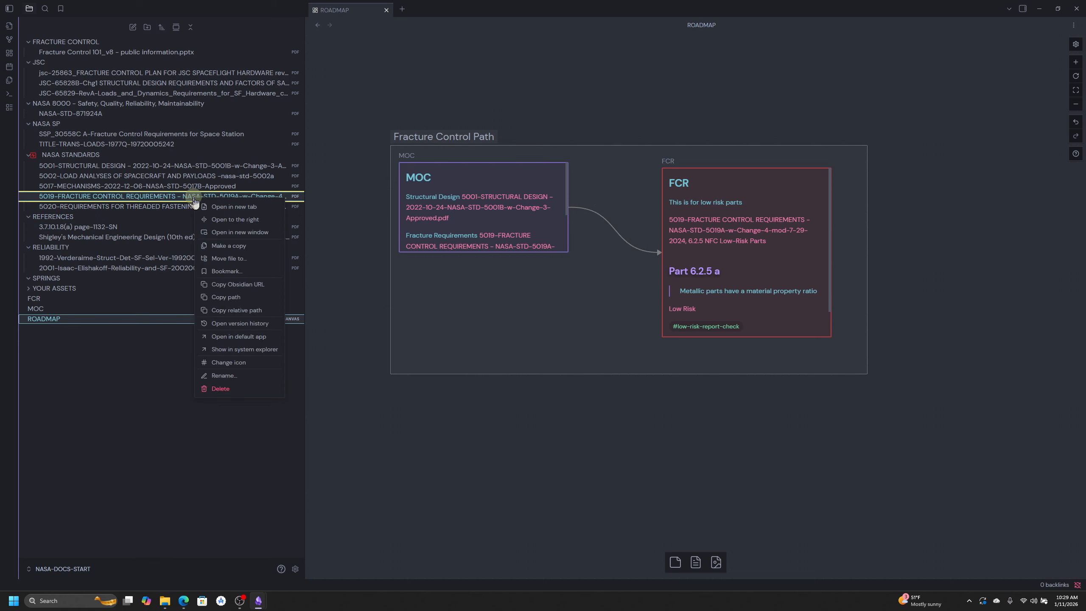
pyautogui.click(247, 220)
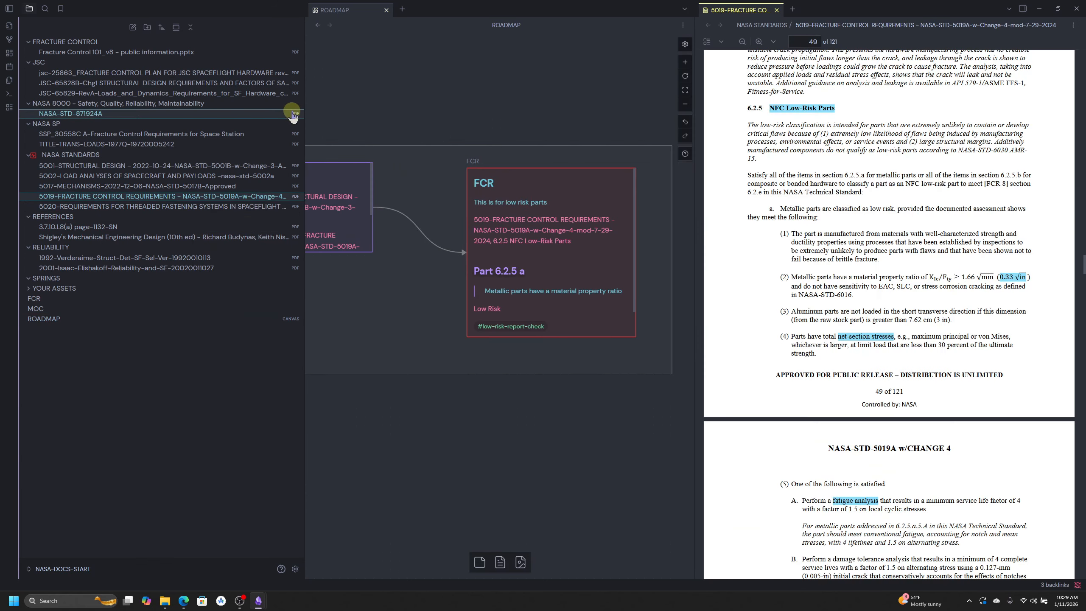
pyautogui.moveTo(304, 112); pyautogui.dragTo(255, 110)
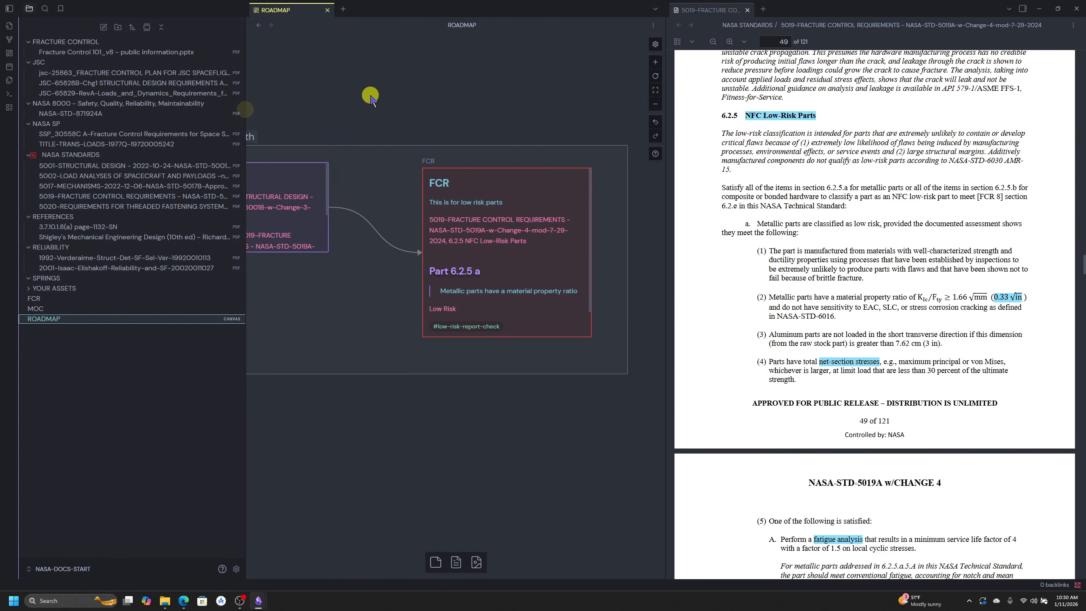
pyautogui.click(370, 97)
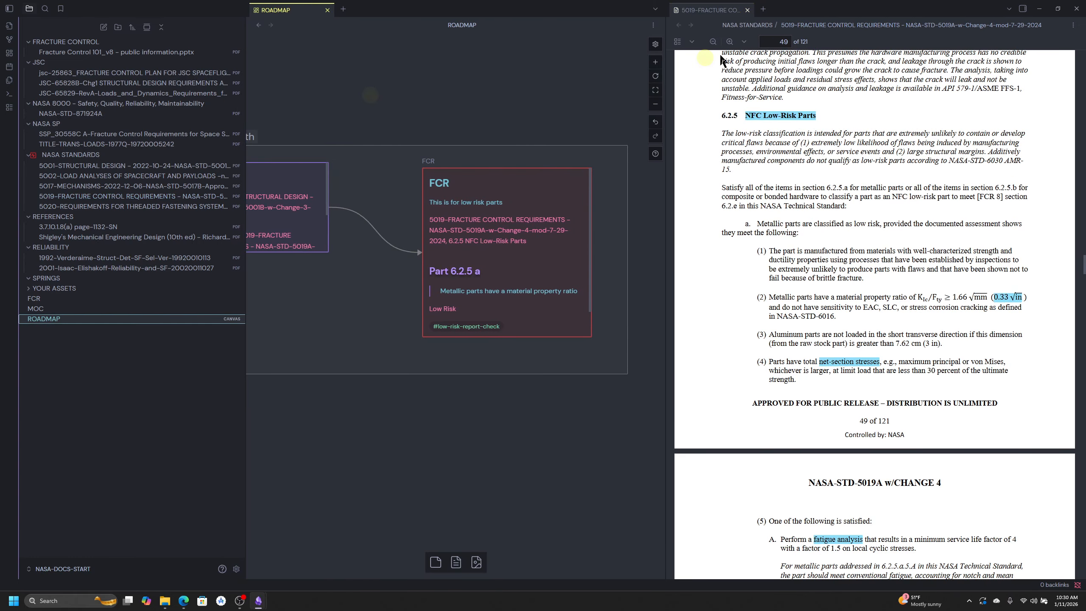
pyautogui.click(9, 8)
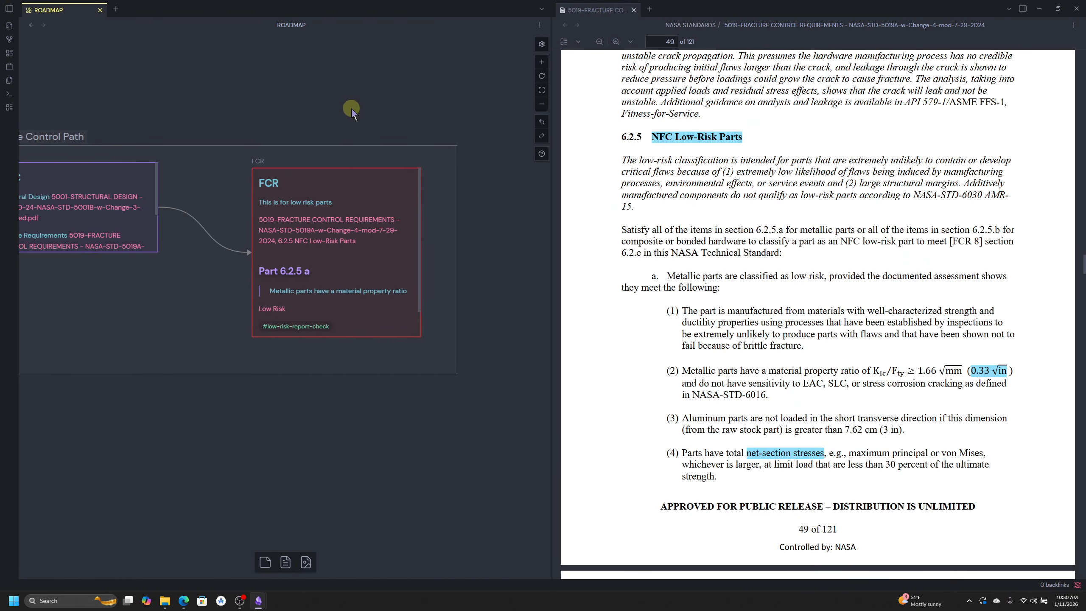
pyautogui.moveTo(351, 108); pyautogui.dragTo(403, 112)
pyautogui.scroll(-1, 404, 112)
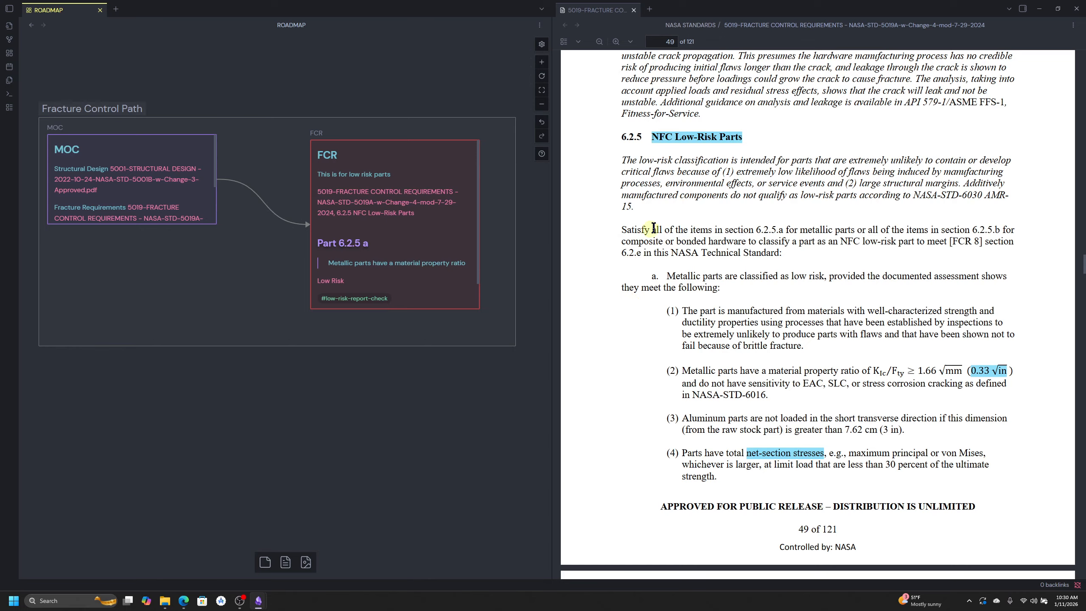
# Examine section 6.2.5 in the 5019 PDF and the NFC NHLBB requirements on page 48.
pyautogui.click(673, 216)
pyautogui.scroll(6, 673, 216)
pyautogui.scroll(-5, 632, 218)
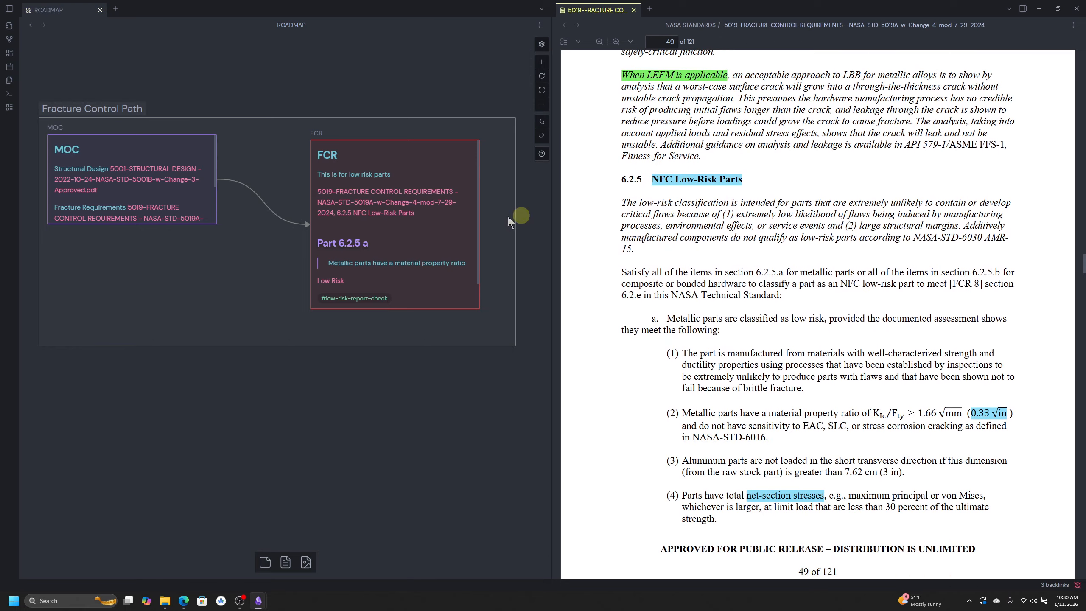
pyautogui.scroll(8, 784, 277)
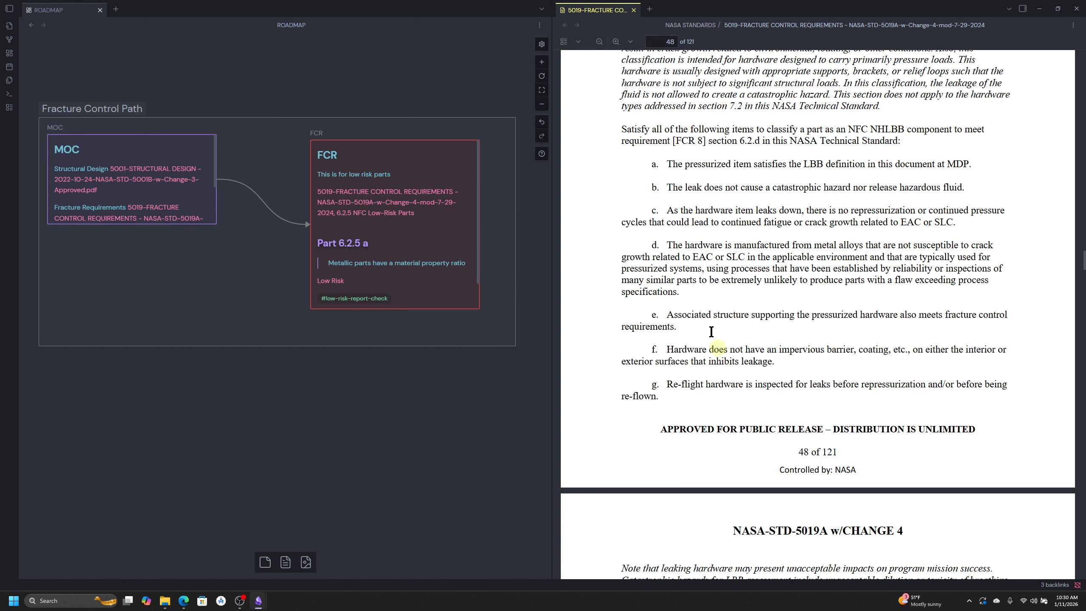
pyautogui.click(476, 95)
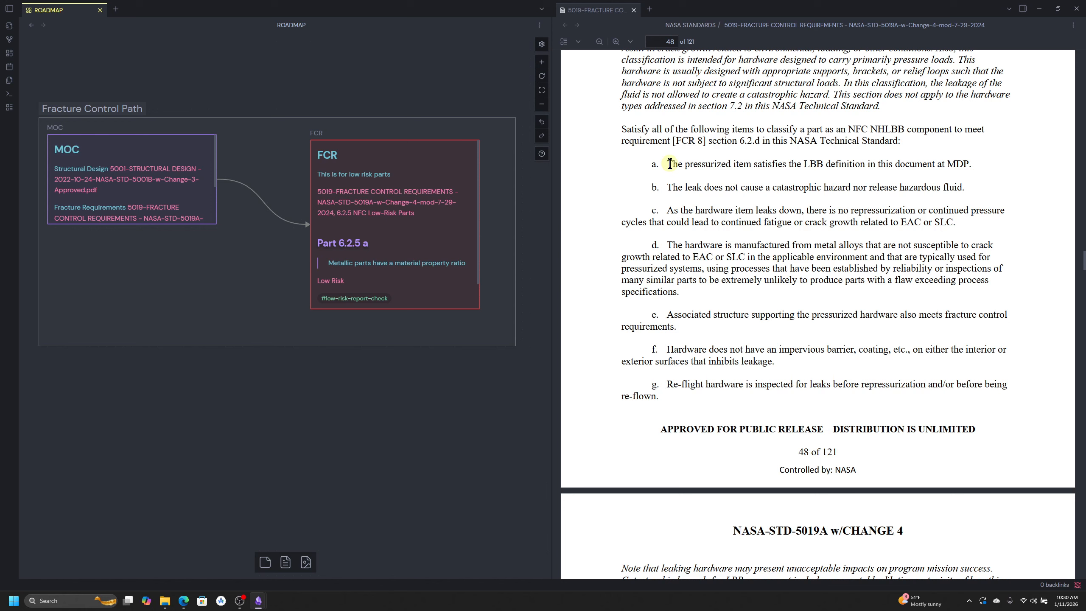
pyautogui.click(623, 132)
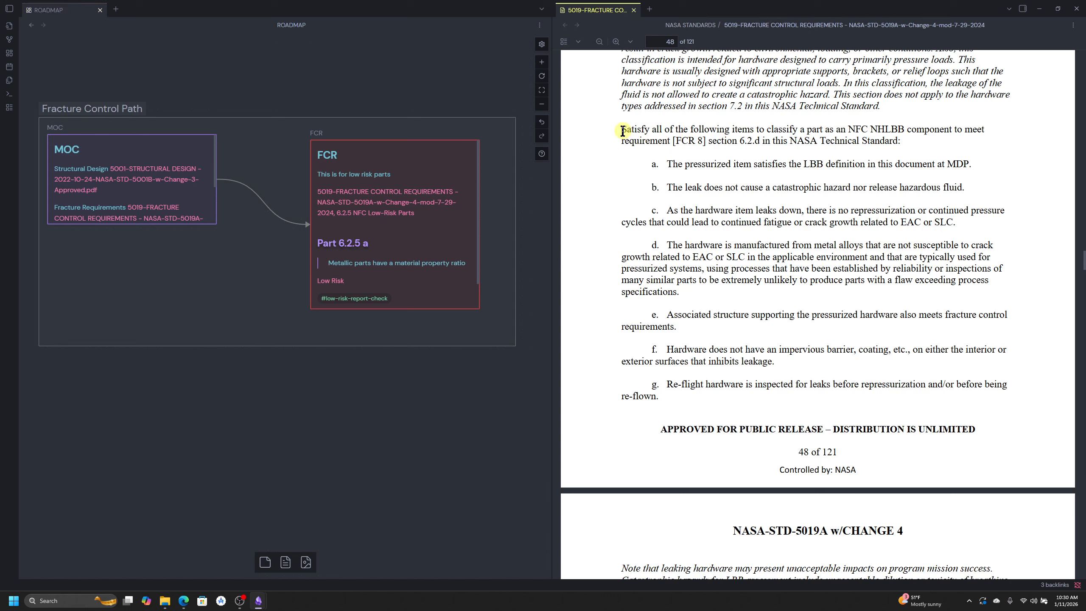
# Extend the lower edge of the Fracture Control Path group to make more room below the cards.
pyautogui.click(494, 319)
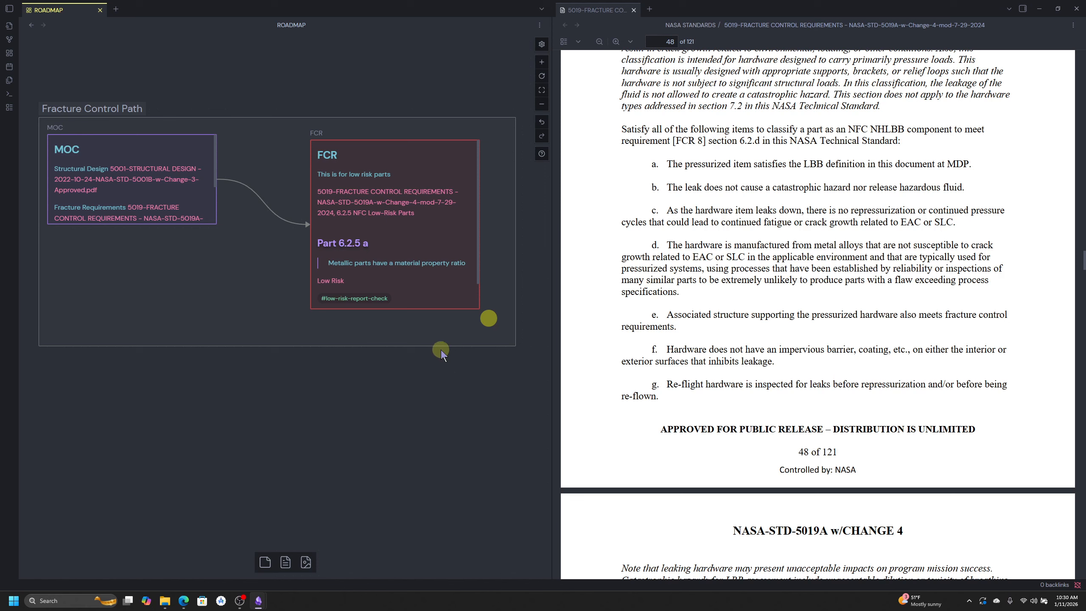
pyautogui.moveTo(441, 347); pyautogui.dragTo(439, 413)
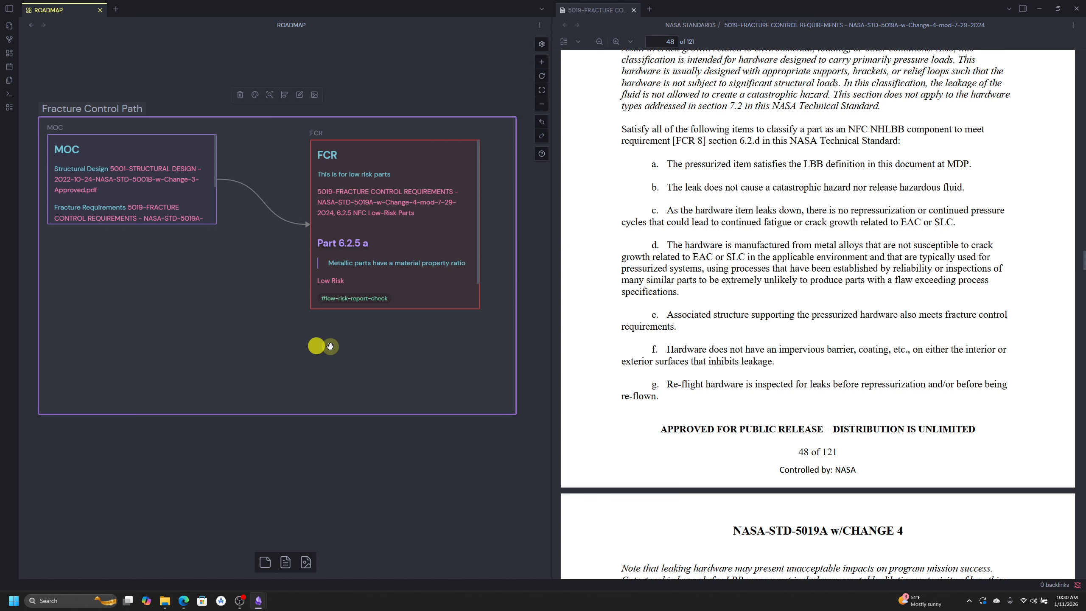
pyautogui.click(373, 449)
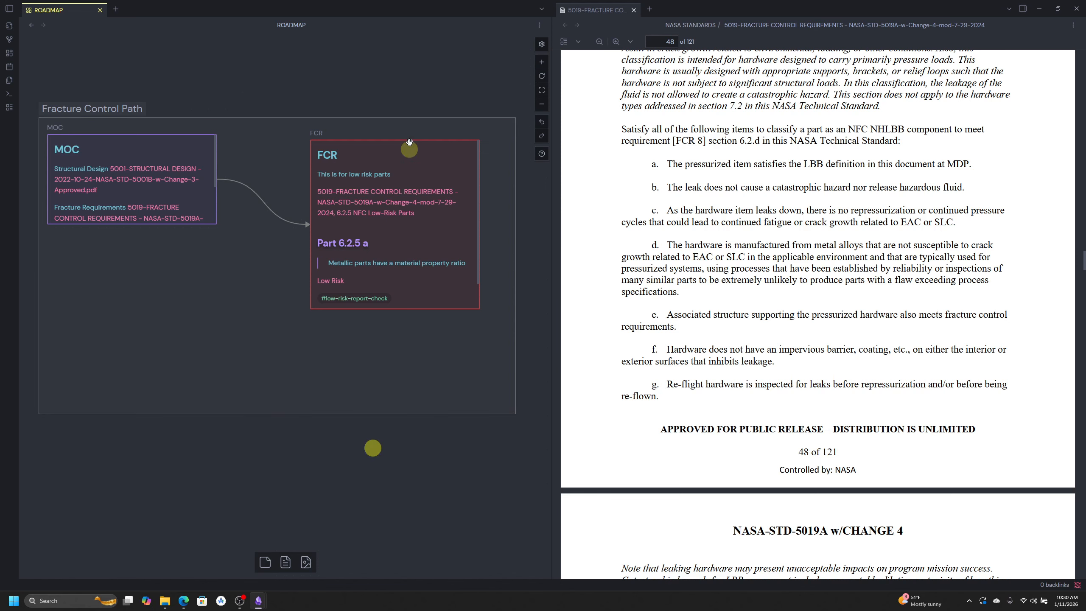
# Add a "Caution, do this" card below the FCR card, with the "Satisfy all of the following" quote and link from page 48 of the PDF.
pyautogui.doubleClick(316, 345)
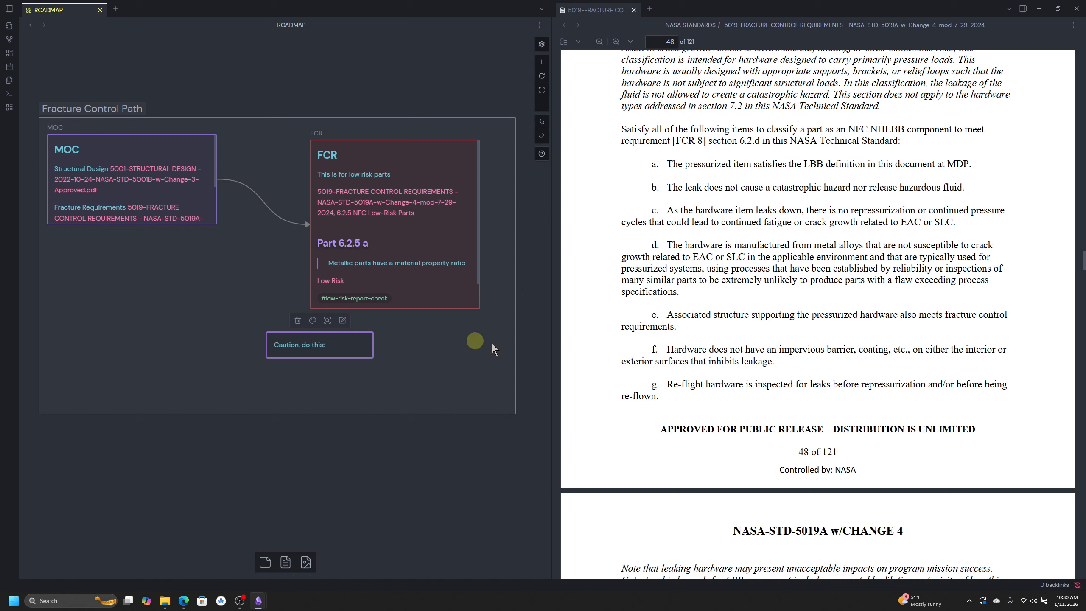
pyautogui.moveTo(334, 348); pyautogui.dragTo(424, 370)
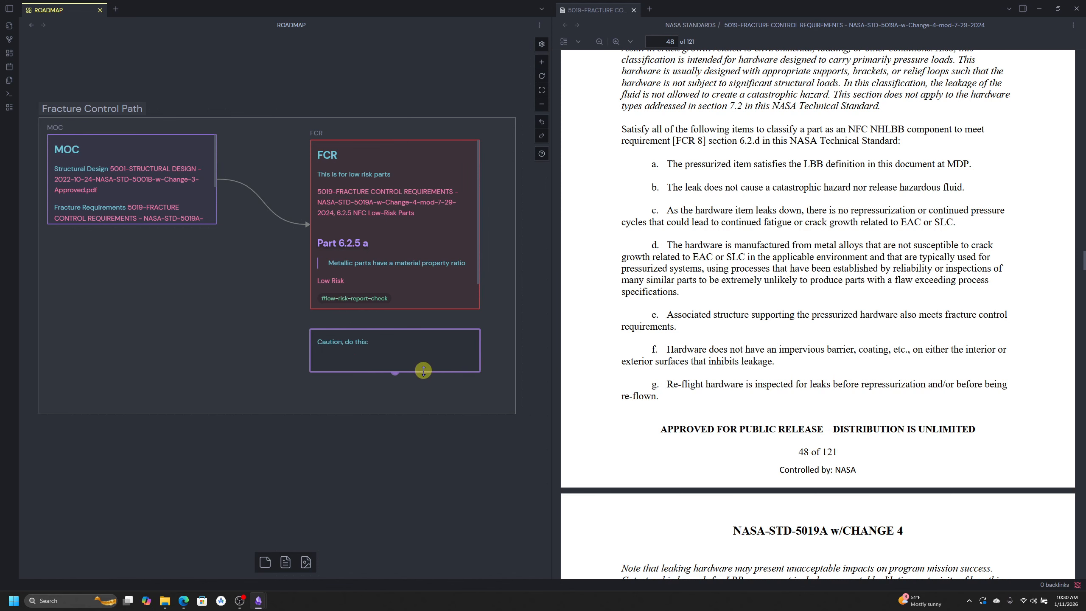
pyautogui.scroll(1, 666, 338)
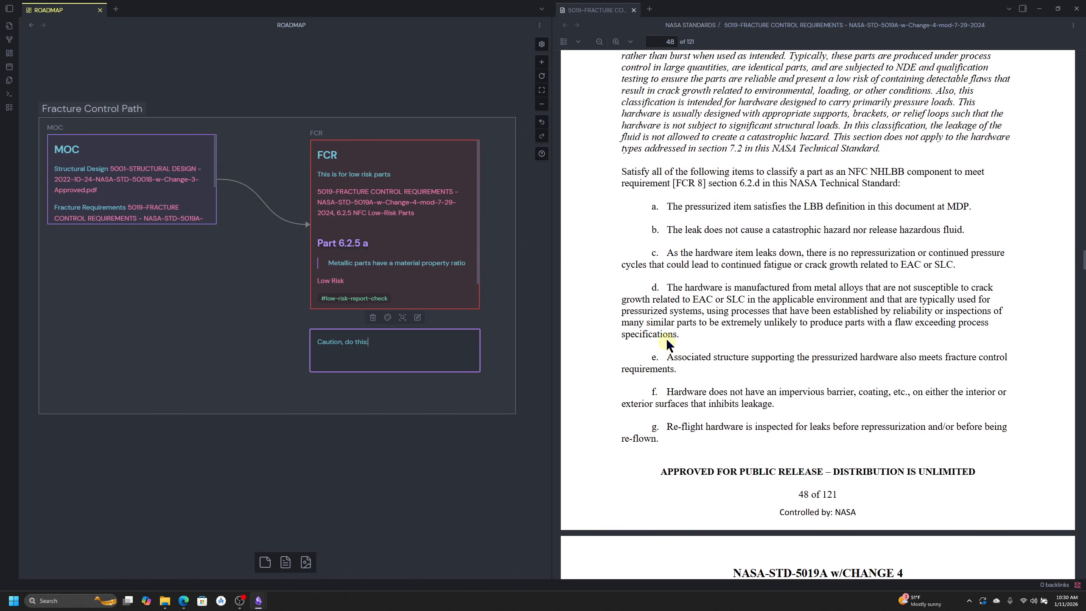
pyautogui.moveTo(626, 171); pyautogui.dragTo(728, 168)
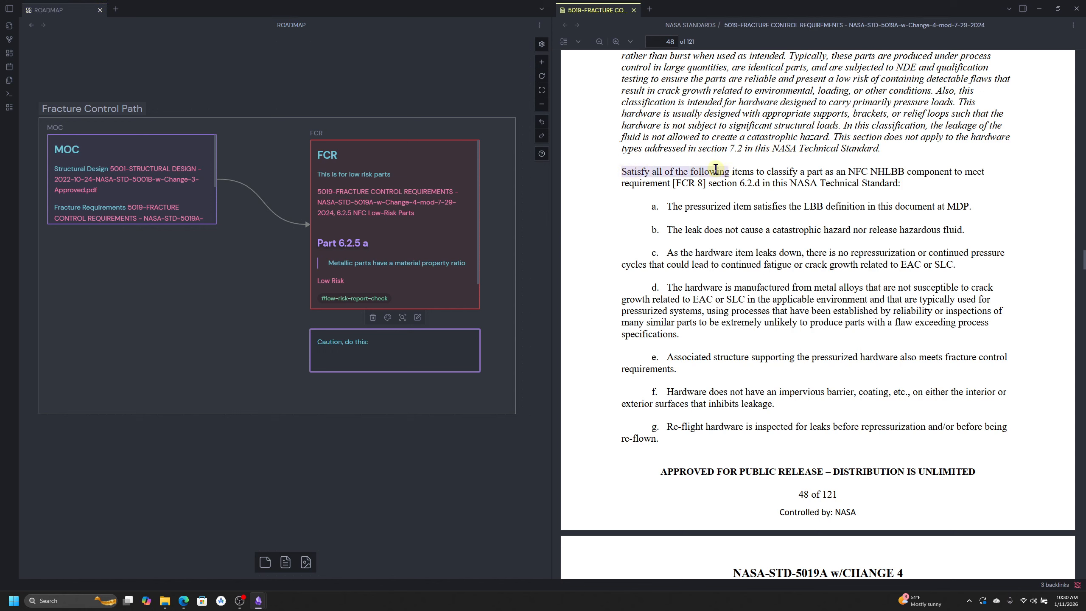
pyautogui.rightClick(715, 169)
pyautogui.click(750, 195)
pyautogui.click(371, 363)
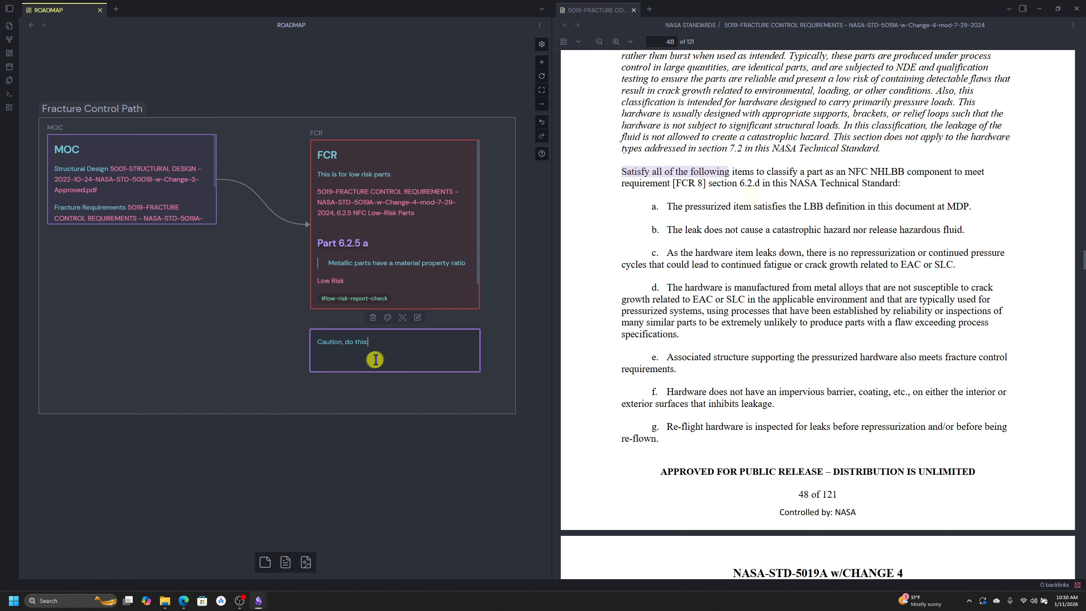
pyautogui.hotkey('ctrl', 'v')
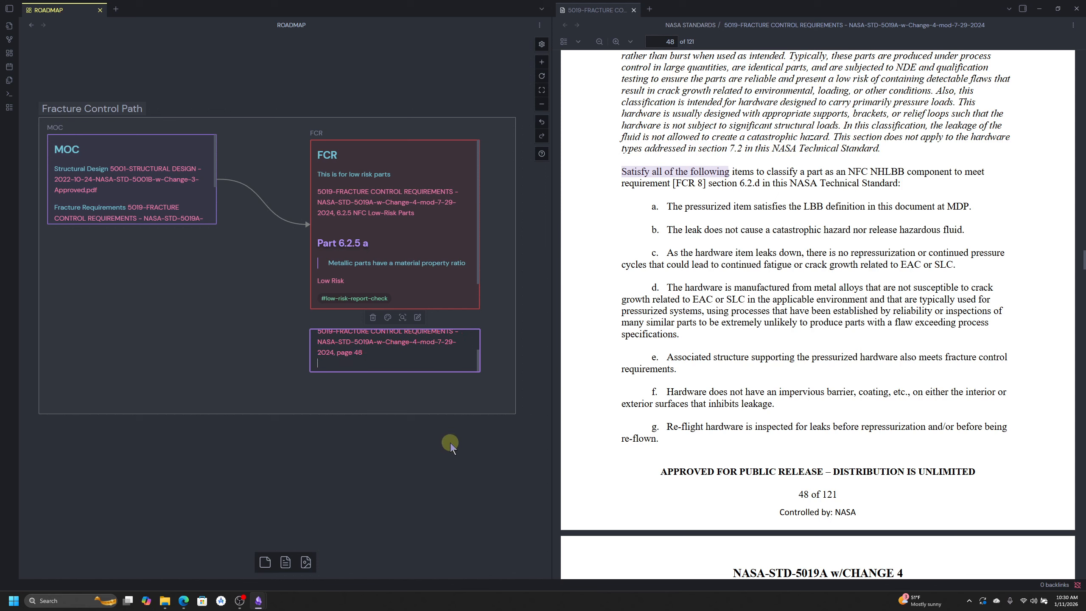
# Extend the lower edge of the Fracture Control Path group and heighten the caution card so its whole text fits.
pyautogui.click(446, 452)
pyautogui.click(402, 414)
pyautogui.moveTo(402, 414); pyautogui.dragTo(412, 482)
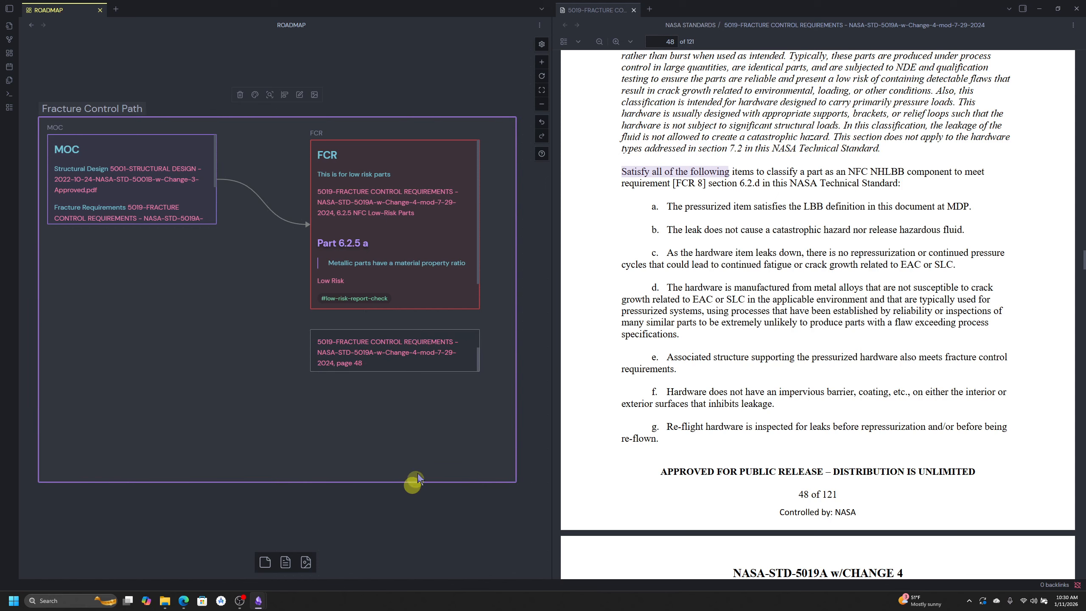
pyautogui.click(417, 361)
pyautogui.moveTo(415, 370); pyautogui.dragTo(414, 414)
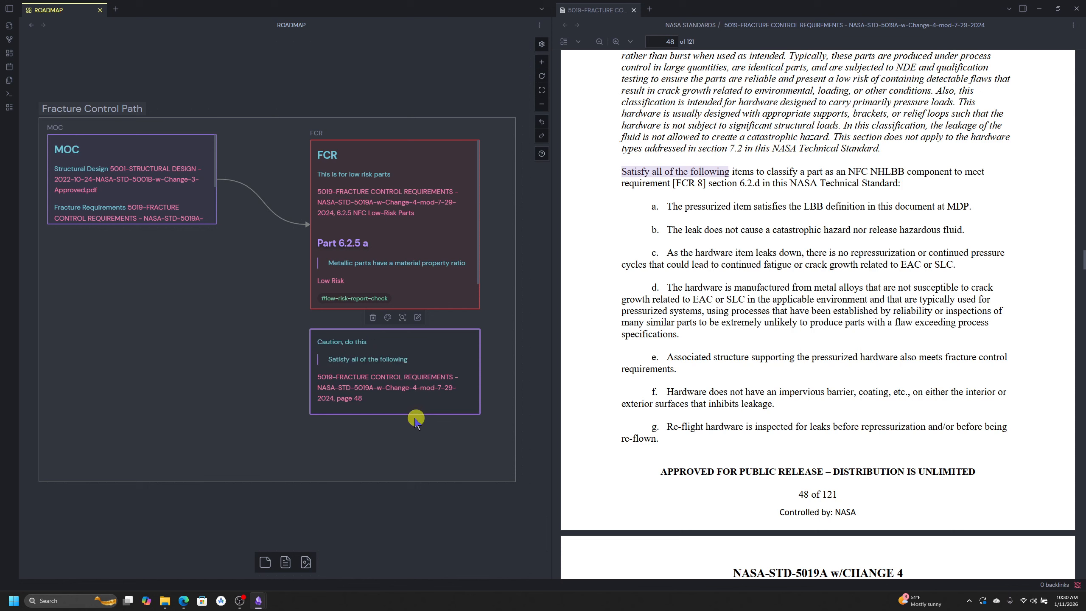
pyautogui.click(327, 518)
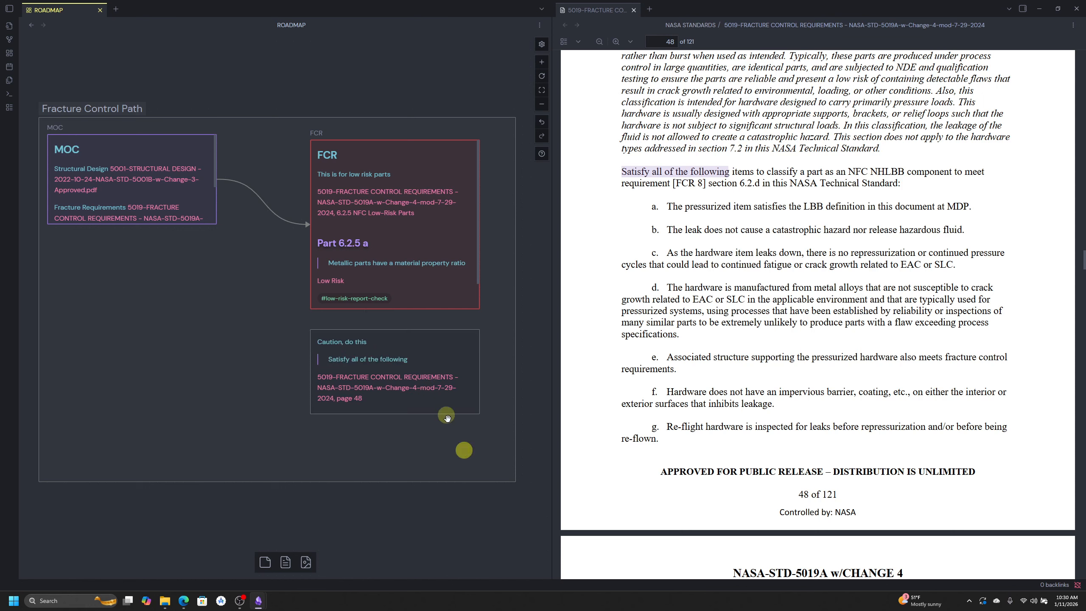
# Draw an arrow from the MOC card to the left side of the caution card.
pyautogui.moveTo(217, 180); pyautogui.dragTo(307, 388)
pyautogui.moveTo(436, 349)
pyautogui.mouseDown()
pyautogui.moveTo(414, 347)
pyautogui.moveTo(436, 349)
pyautogui.mouseUp()
pyautogui.click(453, 500)
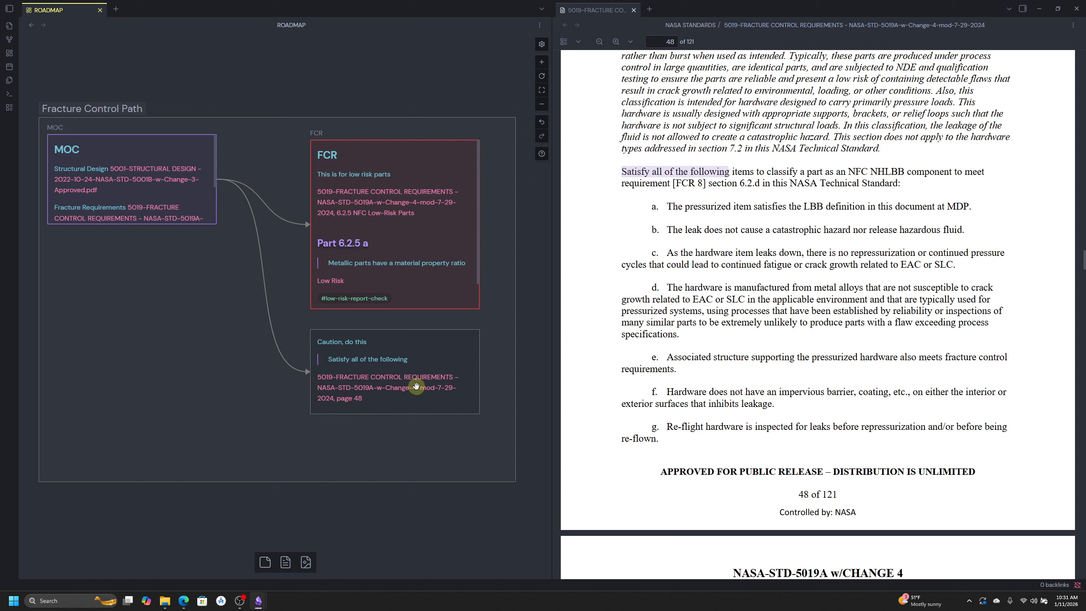
# Preview the caution card's page 48 link and read on through the following pages of the 5019 PDF.
pyautogui.click(436, 406)
pyautogui.moveTo(425, 394)
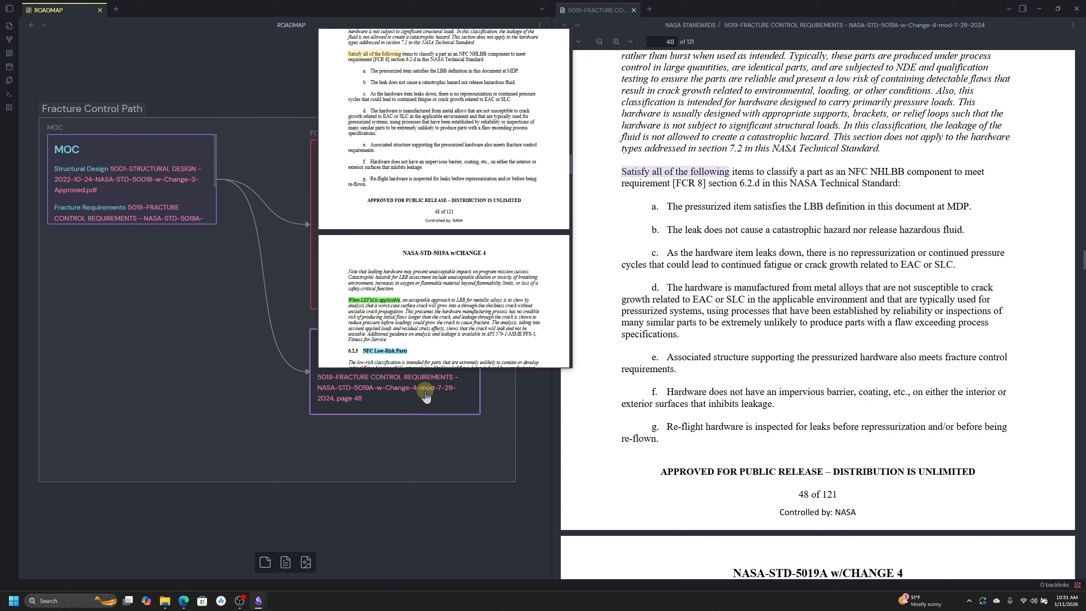
pyautogui.click(660, 369)
pyautogui.scroll(1, 668, 362)
pyautogui.scroll(-10, 668, 361)
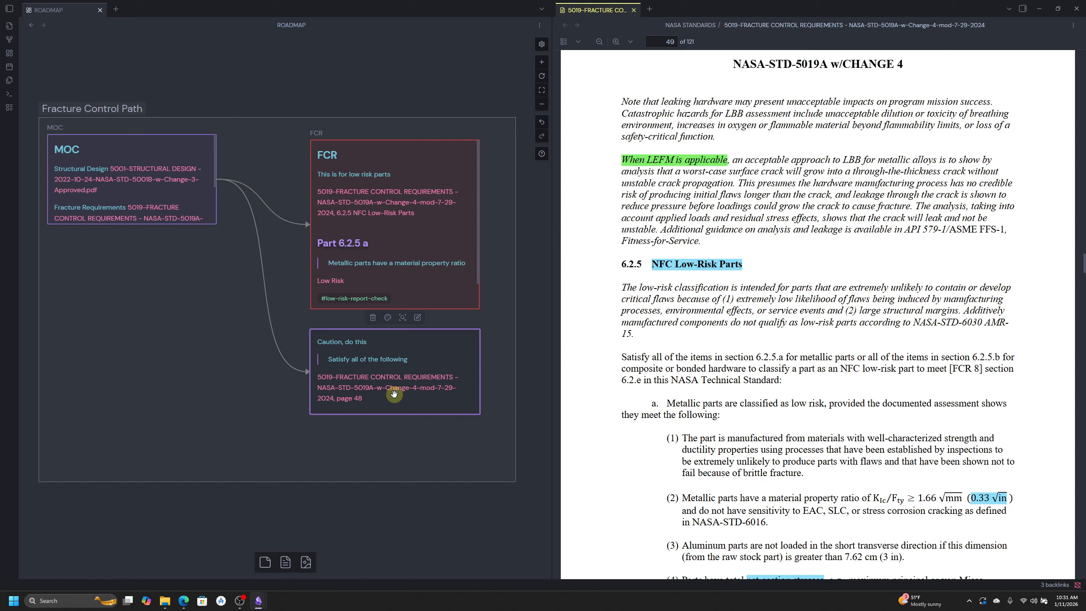
pyautogui.click(411, 430)
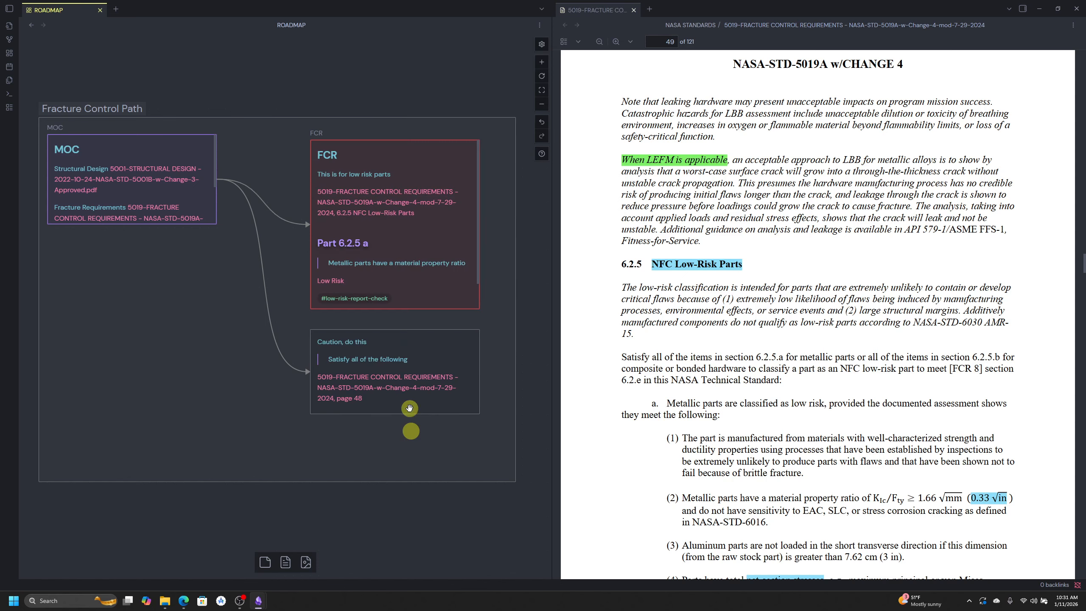
pyautogui.click(407, 405)
pyautogui.moveTo(403, 394)
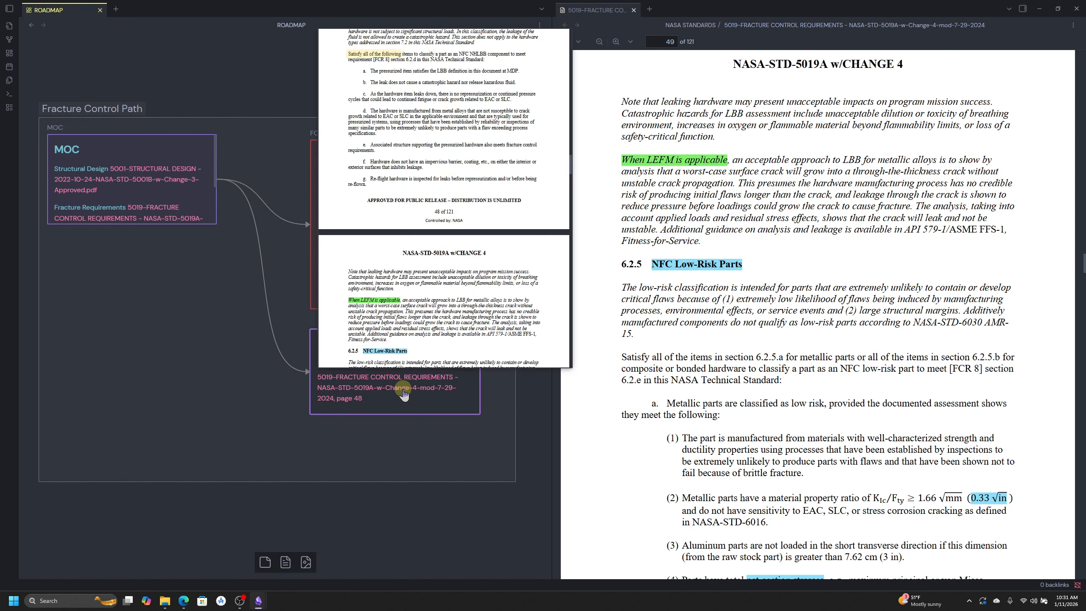
pyautogui.scroll(-6, 453, 280)
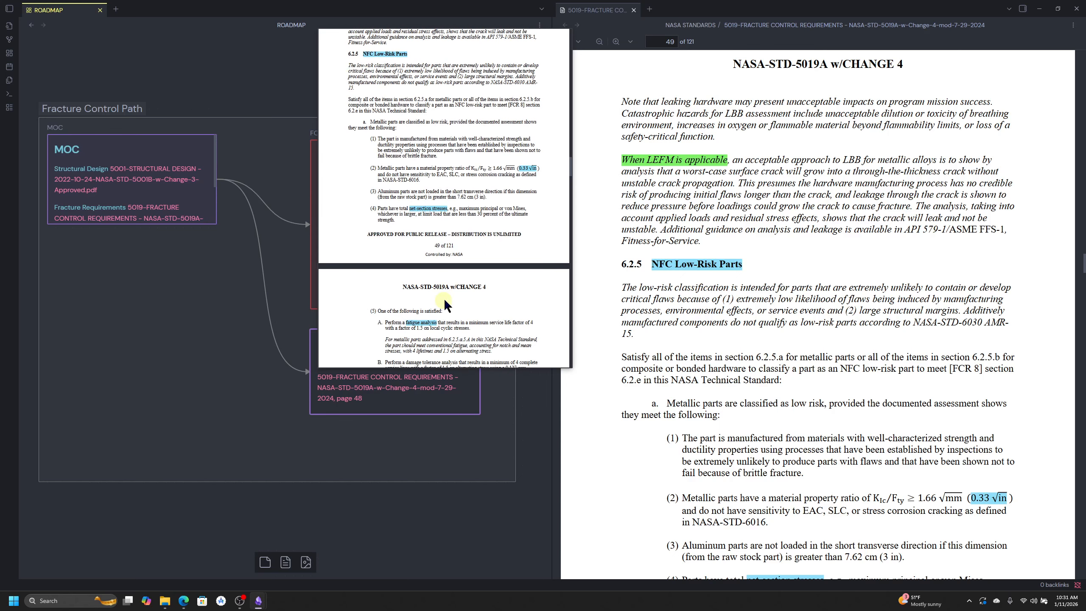
pyautogui.click(387, 535)
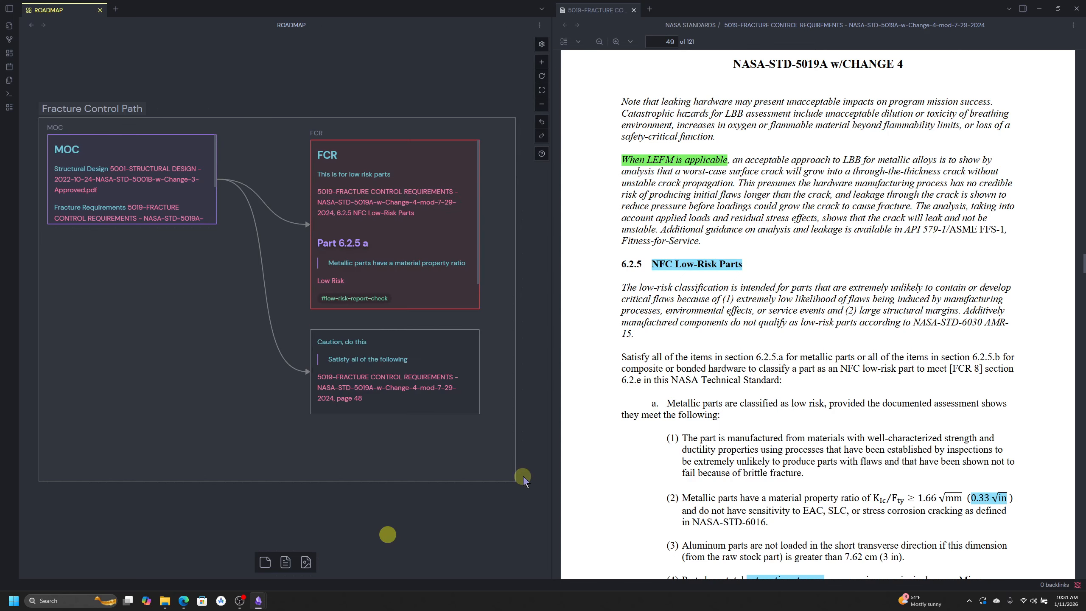
# Widen the ROADMAP pane, show the file sidebar again, and bring the whole Fracture Control Path group into view.
pyautogui.moveTo(548, 475); pyautogui.dragTo(669, 423)
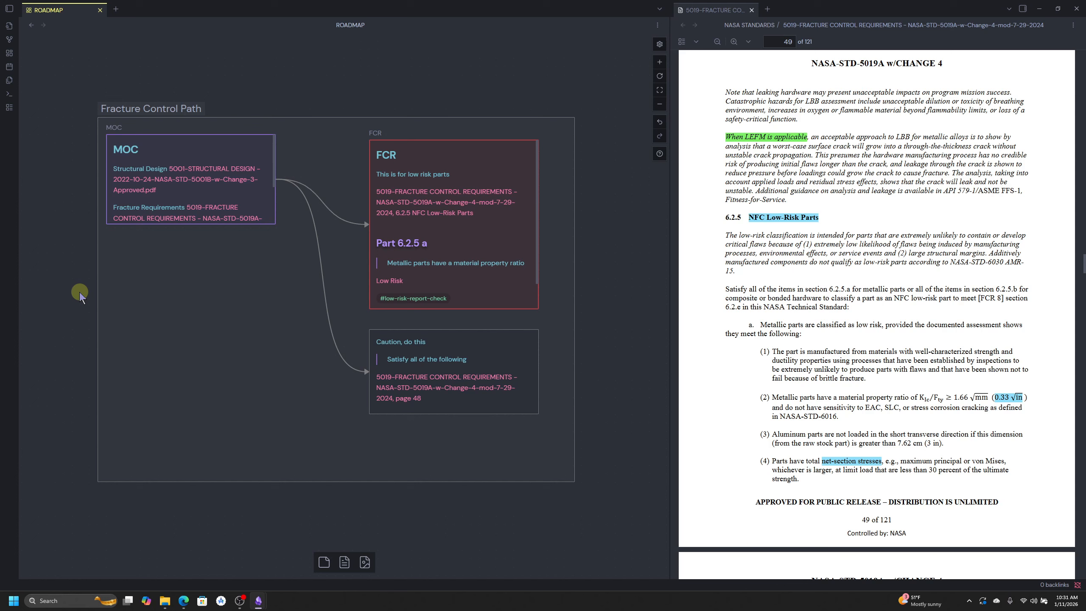
pyautogui.click(8, 9)
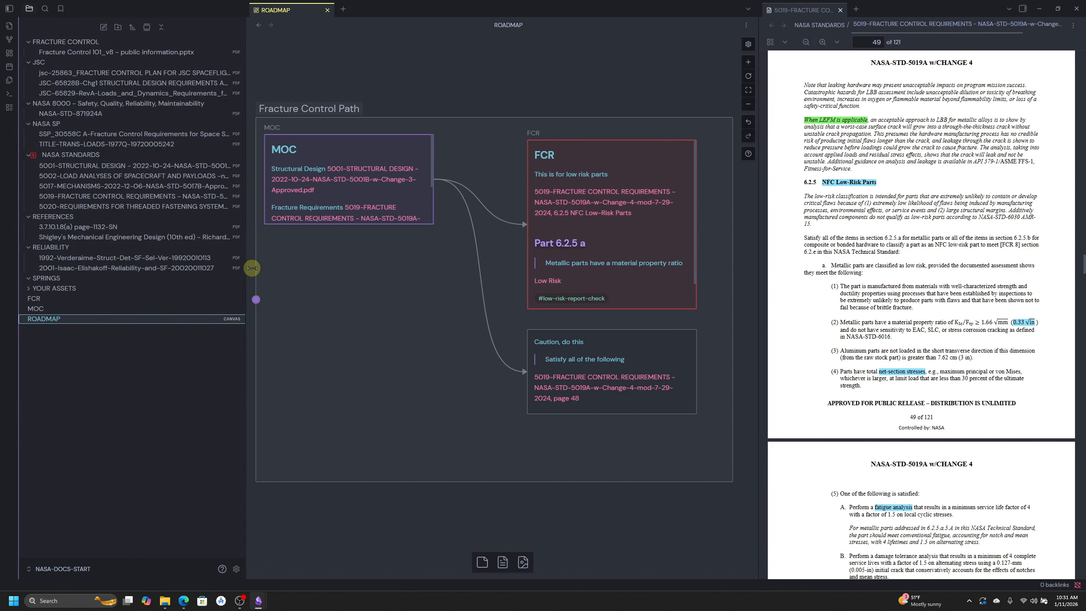
pyautogui.moveTo(260, 268)
pyautogui.mouseDown()
pyautogui.moveTo(286, 269)
pyautogui.moveTo(257, 271)
pyautogui.mouseUp()
pyautogui.click(374, 509)
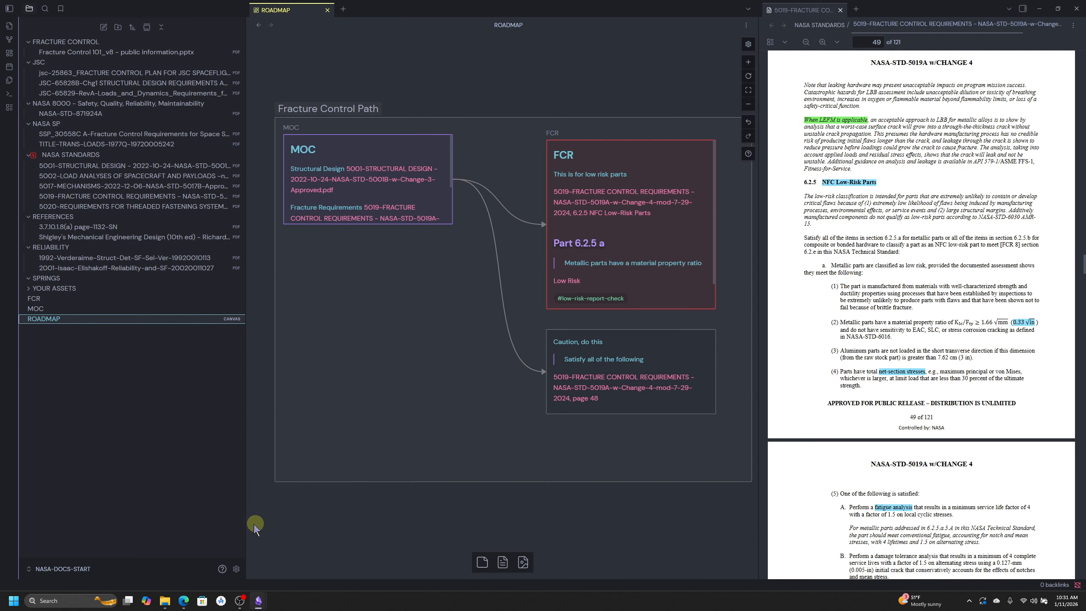
# Check the installed community plugins in the vault settings, close the settings, and widen the PDF pane beside ROADMAP.
pyautogui.click(236, 569)
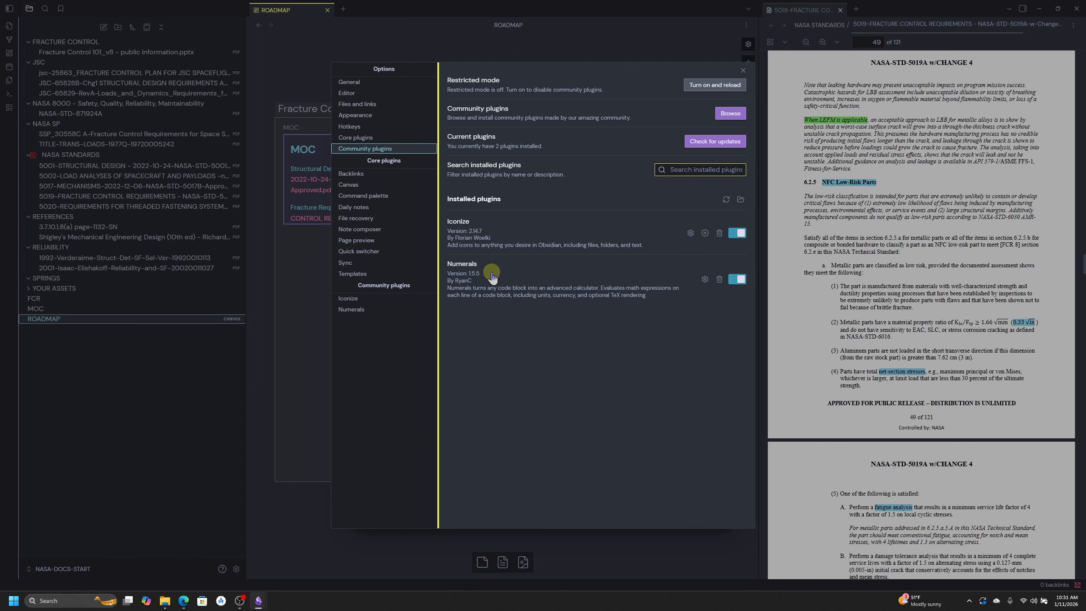
pyautogui.click(743, 71)
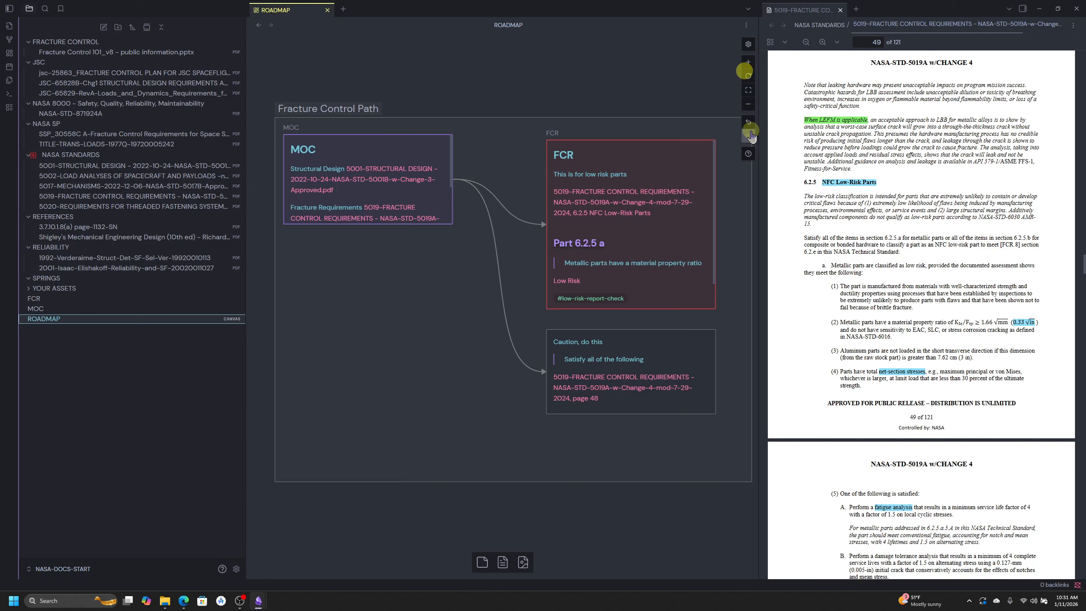
pyautogui.moveTo(759, 144); pyautogui.dragTo(719, 144)
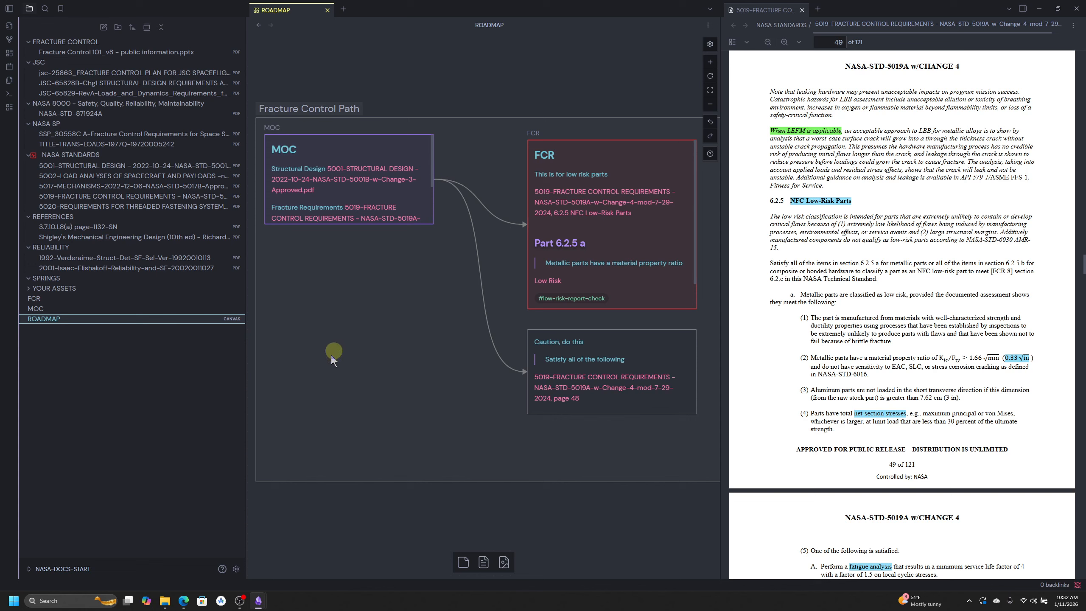
# Open the NASA-DOCS vault in its own window.
pyautogui.click(83, 571)
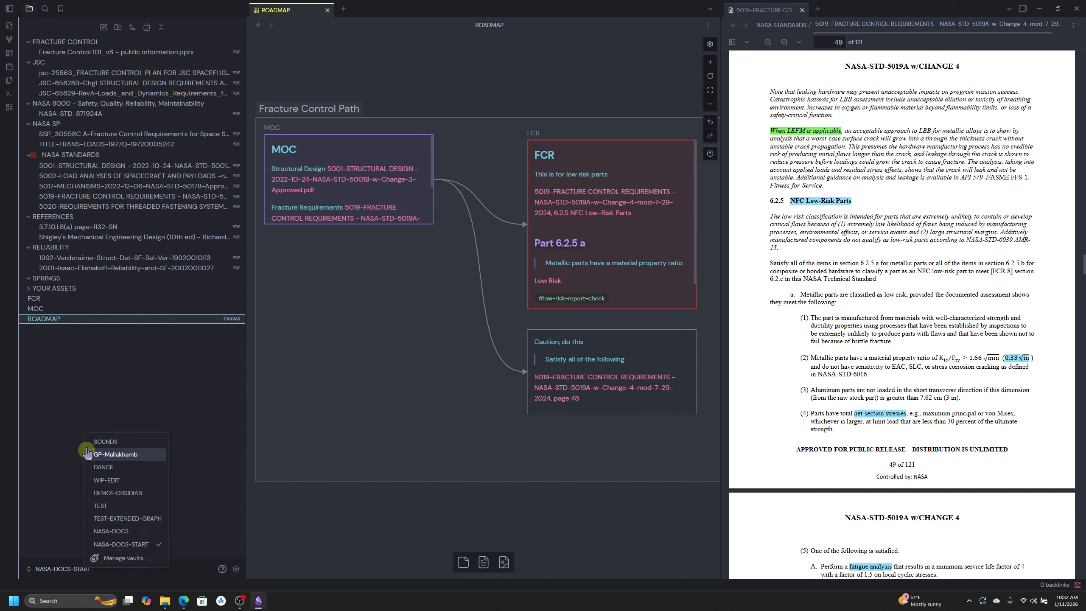
pyautogui.click(112, 531)
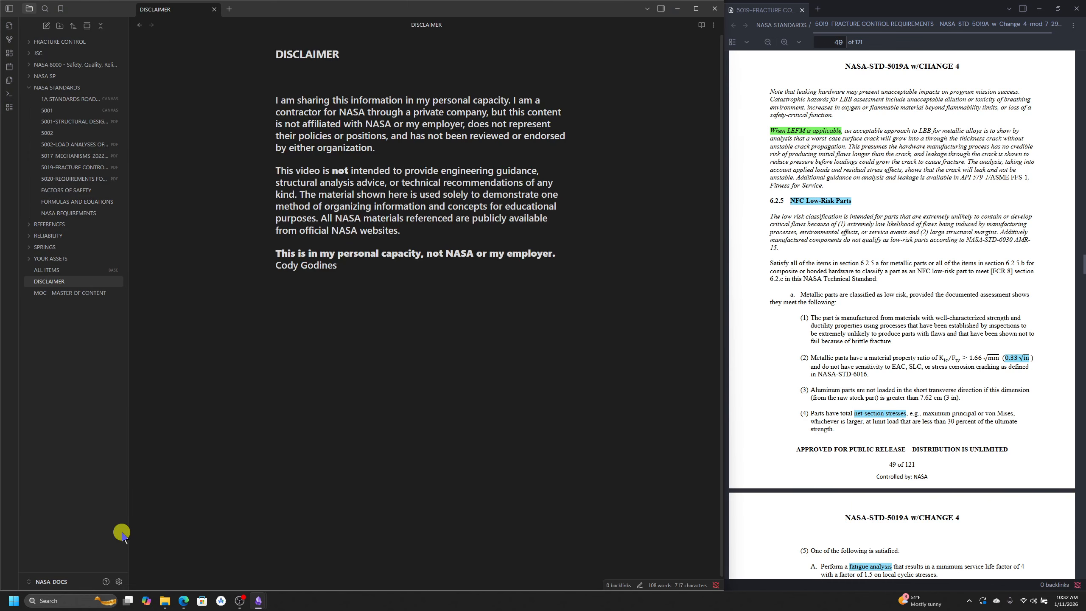
pyautogui.click(52, 581)
pyautogui.click(209, 421)
# Shrink the NASA-DOCS-START window, close the browser window showing the NASA Technical Standards page, and close NASA-DOCS-START, leaving the NASA-DOCS vault open.
pyautogui.click(863, 8)
pyautogui.moveTo(603, 12); pyautogui.dragTo(418, 89)
pyautogui.click(1002, 8)
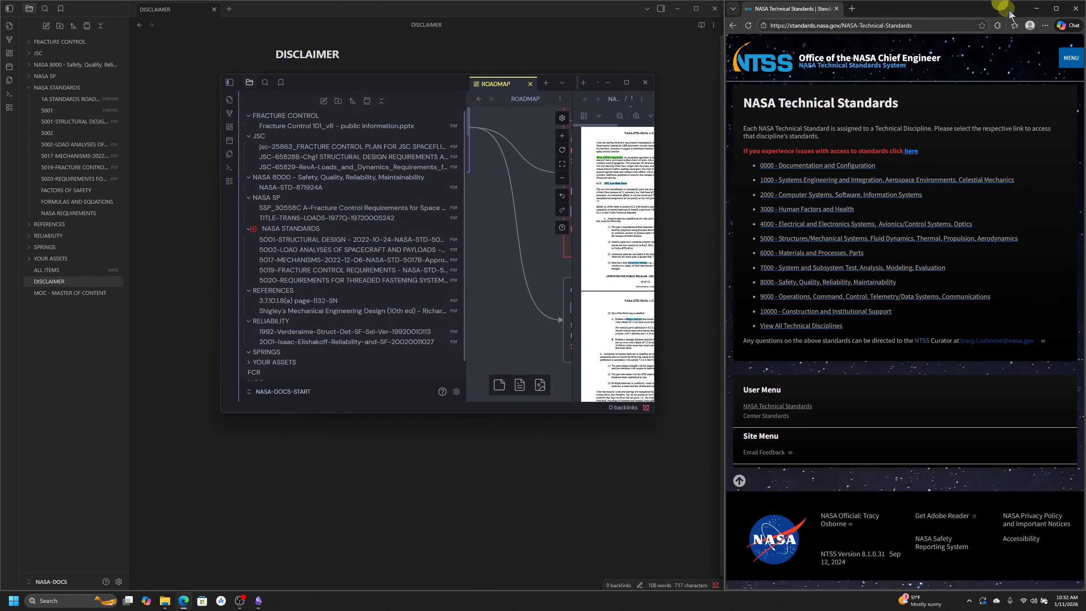
pyautogui.click(1074, 8)
pyautogui.moveTo(425, 83); pyautogui.dragTo(429, 90)
pyautogui.click(648, 89)
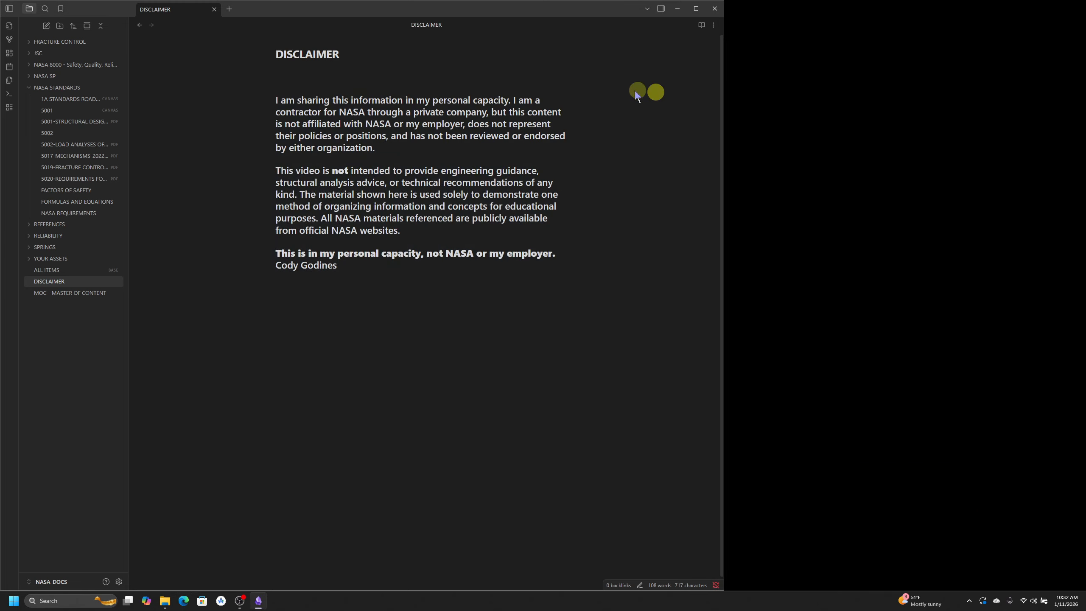
# Widen the file sidebar of the NASA-DOCS vault and open the MOC - MASTER OF CONTENT note in reading view.
pyautogui.moveTo(367, 10); pyautogui.dragTo(383, 9)
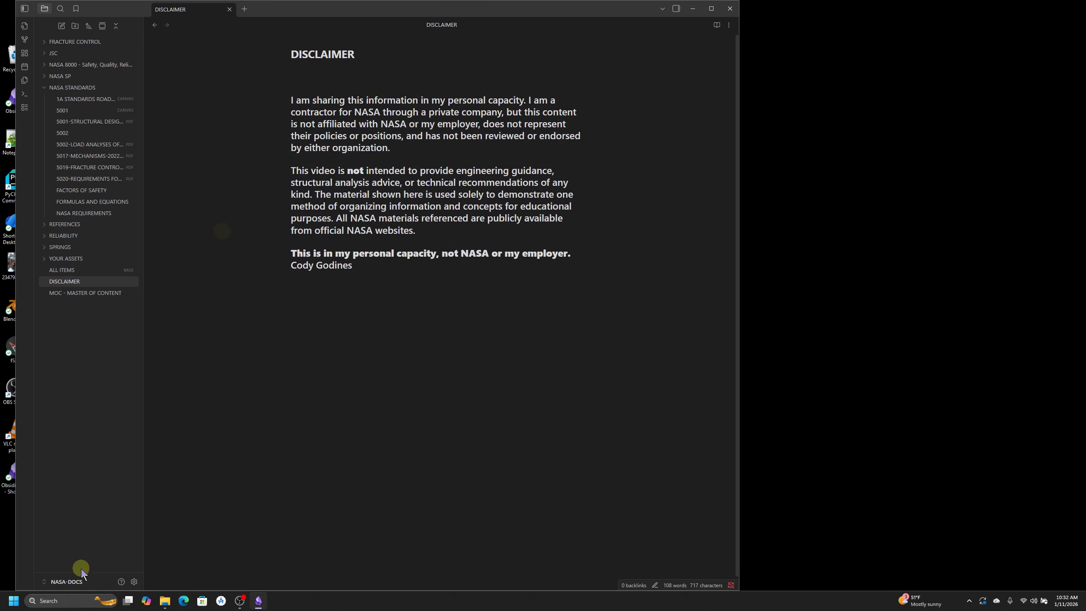
pyautogui.click(79, 580)
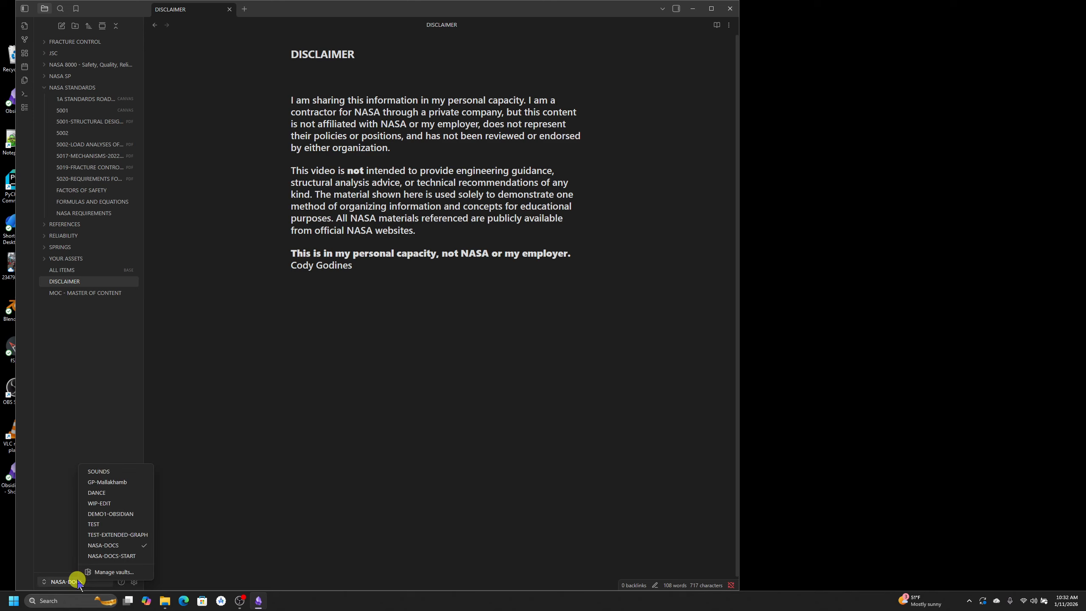
pyautogui.click(140, 546)
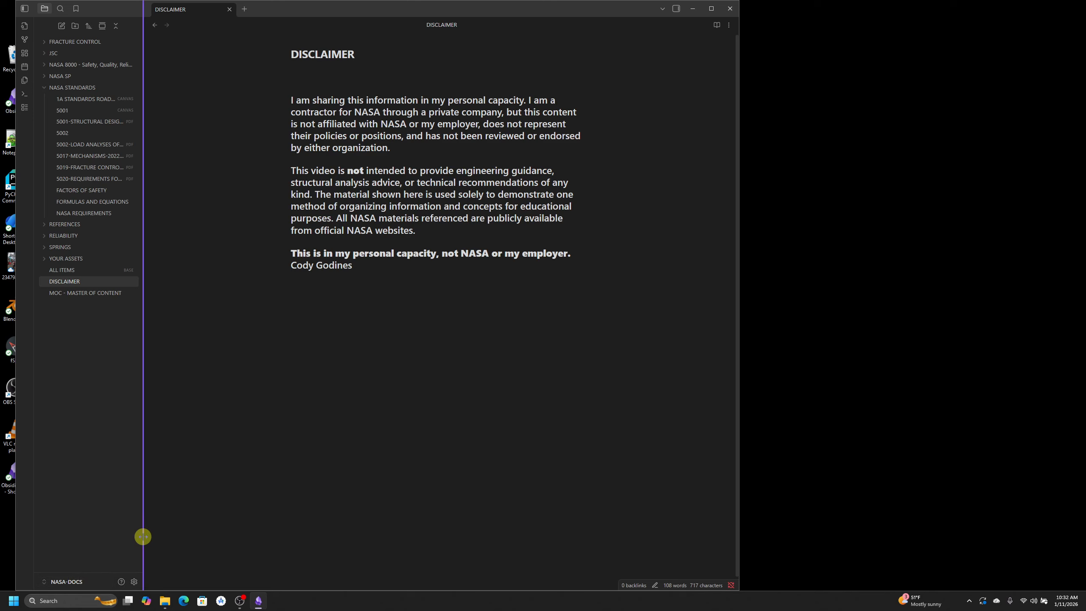
pyautogui.moveTo(143, 537); pyautogui.dragTo(231, 541)
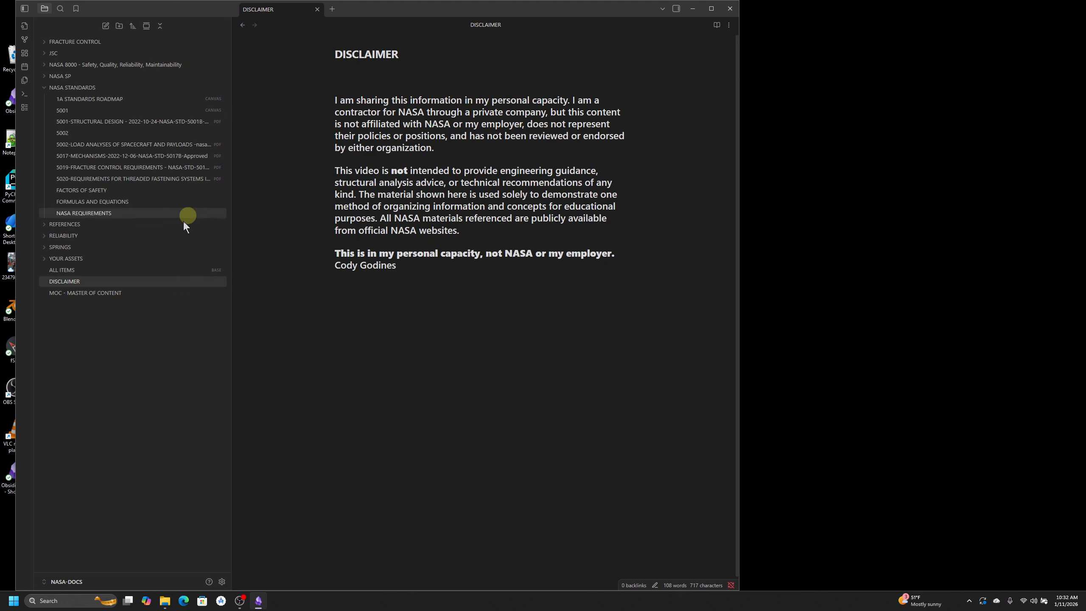
pyautogui.click(81, 292)
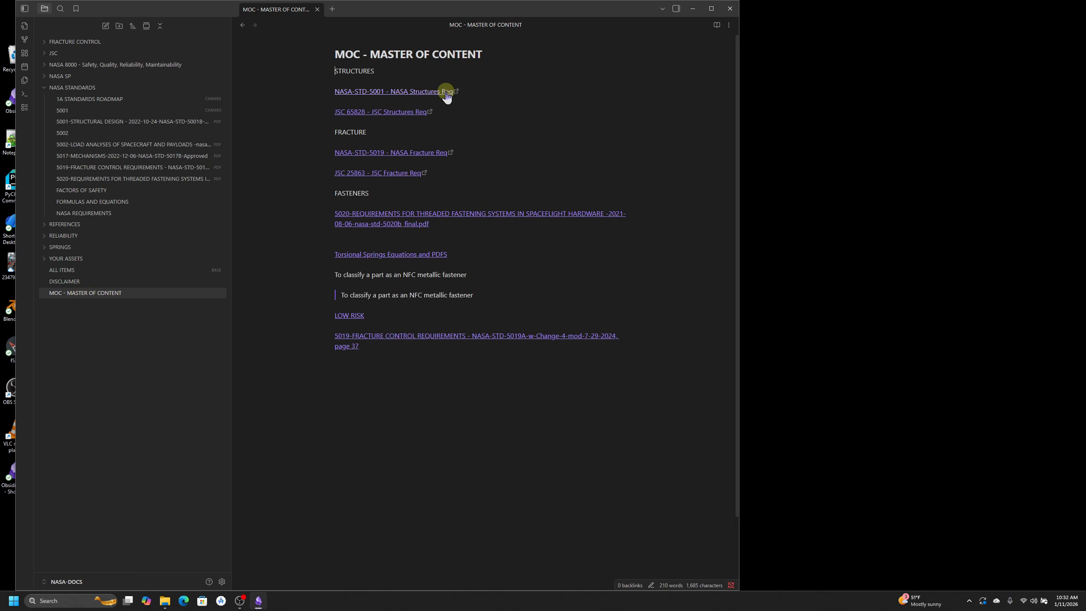
pyautogui.click(717, 25)
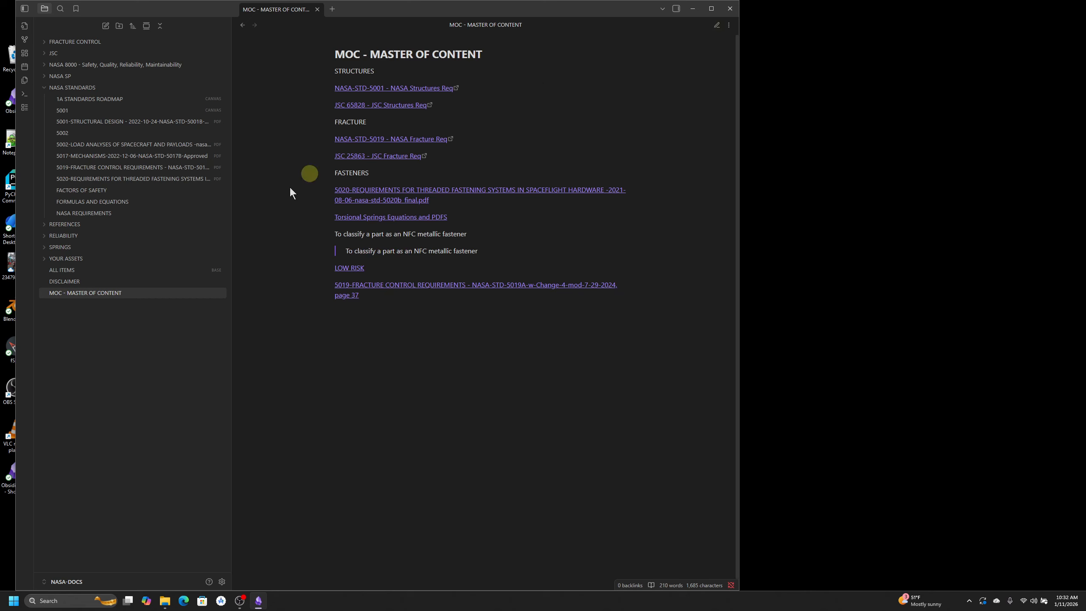
# Check the list of available vaults and close it, staying in NASA-DOCS.
pyautogui.click(59, 584)
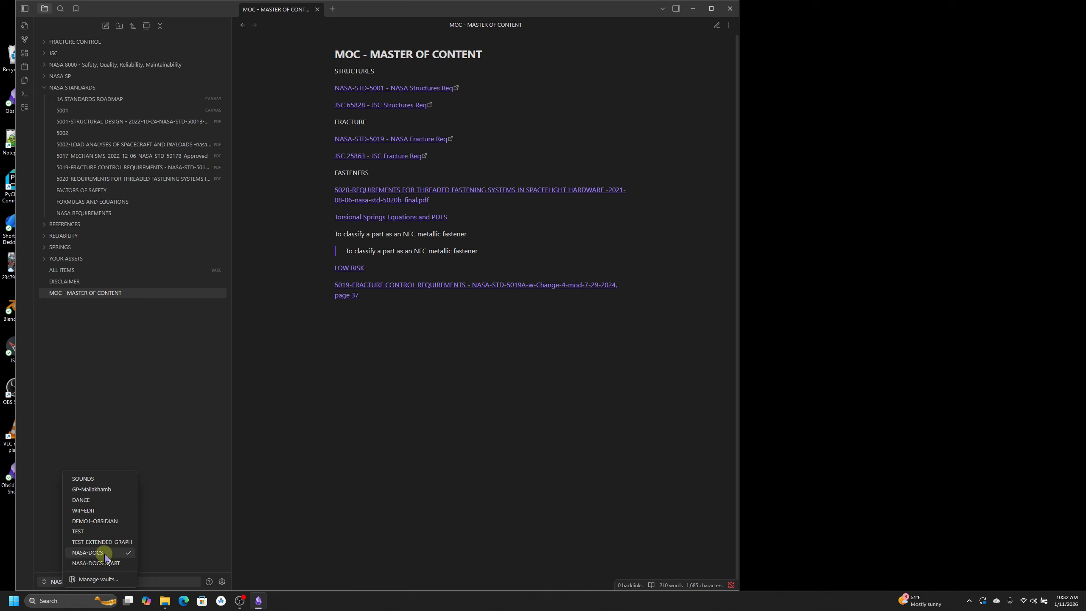
pyautogui.click(199, 405)
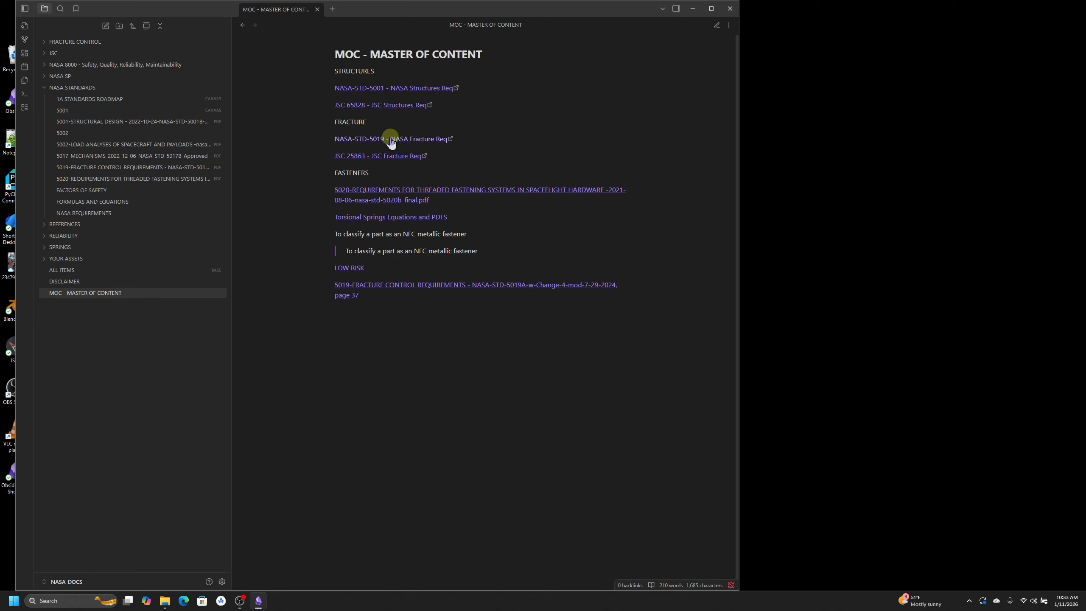
pyautogui.moveTo(394, 200)
# Apply the LYT Mode theme in the vault settings and enable the Iconize community plugin.
pyautogui.click(222, 581)
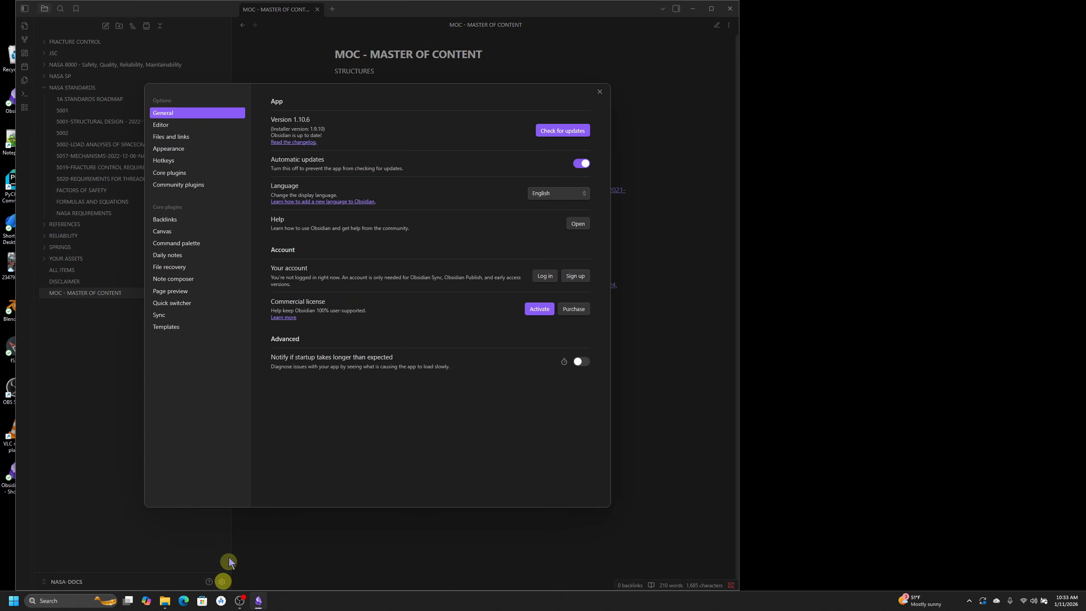
pyautogui.click(170, 124)
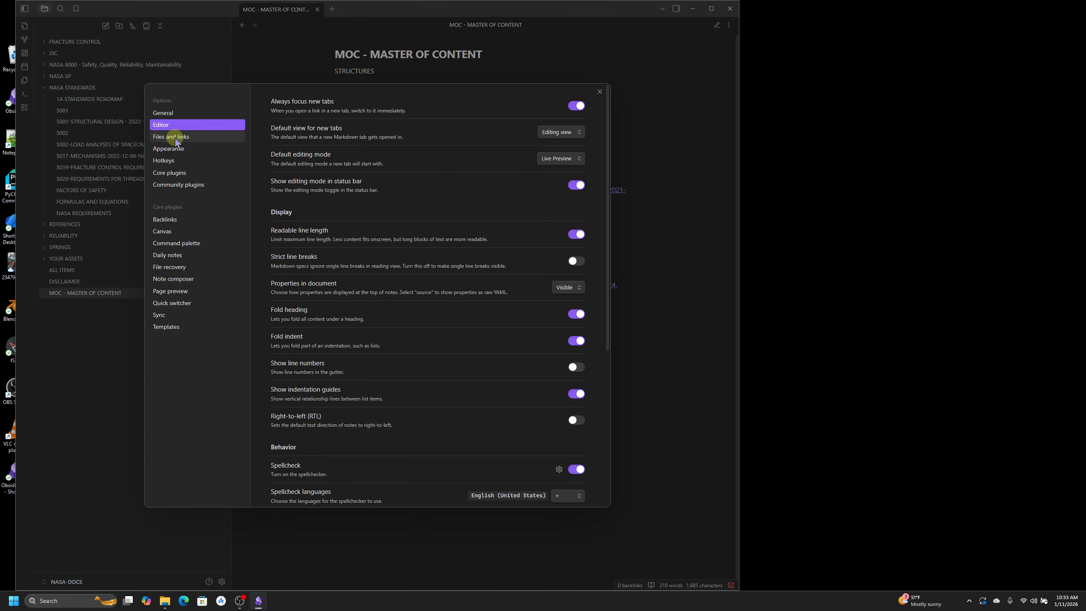
pyautogui.click(175, 138)
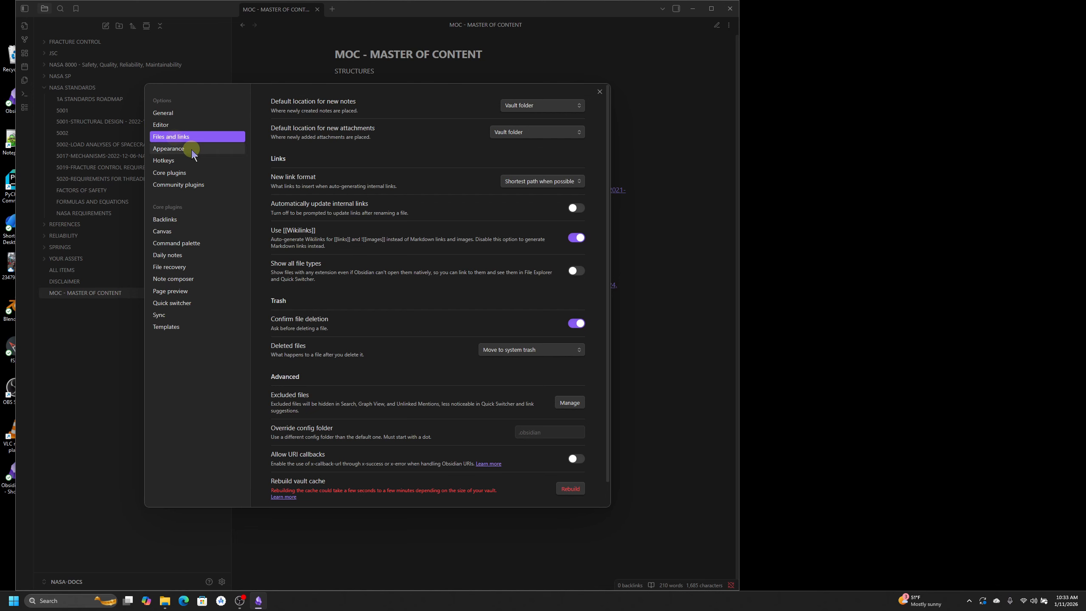
pyautogui.click(191, 150)
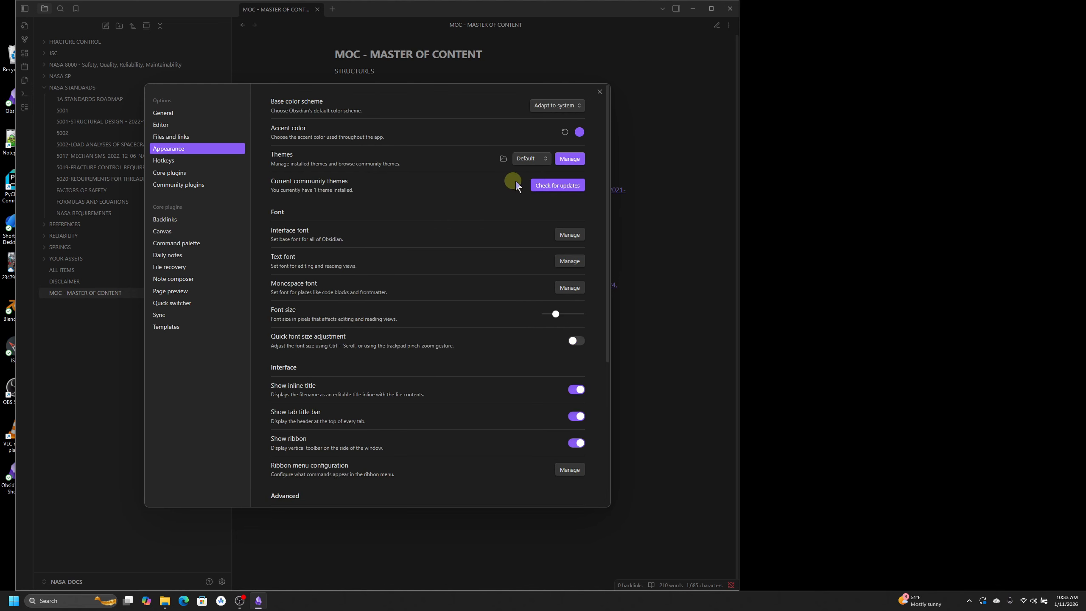
pyautogui.click(532, 158)
pyautogui.click(534, 179)
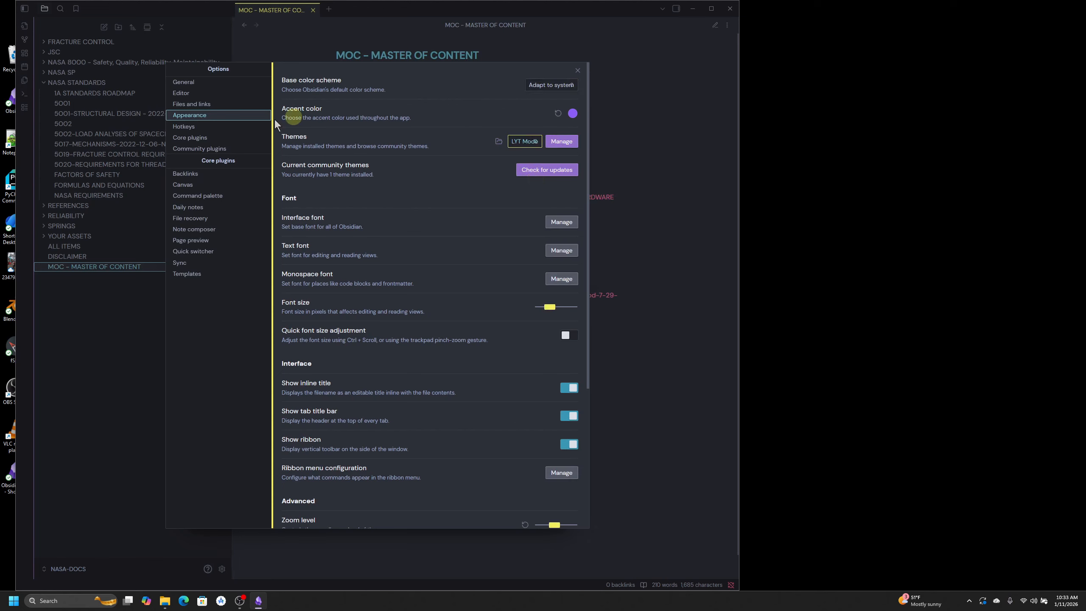
pyautogui.click(199, 148)
pyautogui.click(571, 233)
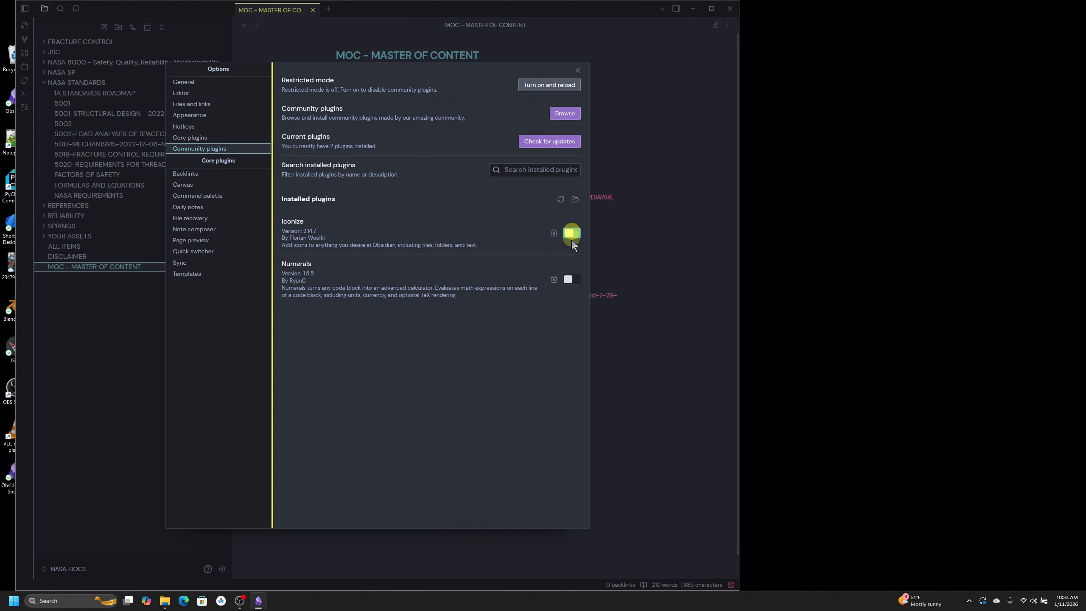
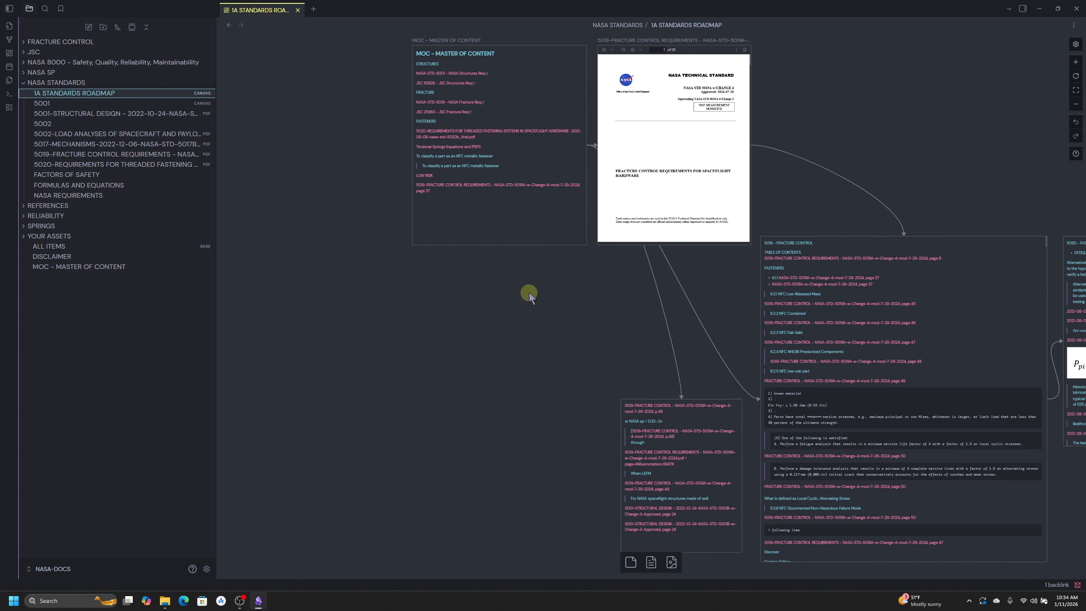
# Examine the MOC - MASTER OF CONTENT and 5019 fracture control PDF cards on the 1A STANDARDS ROADMAP canvas.
pyautogui.scroll(3, 530, 293)
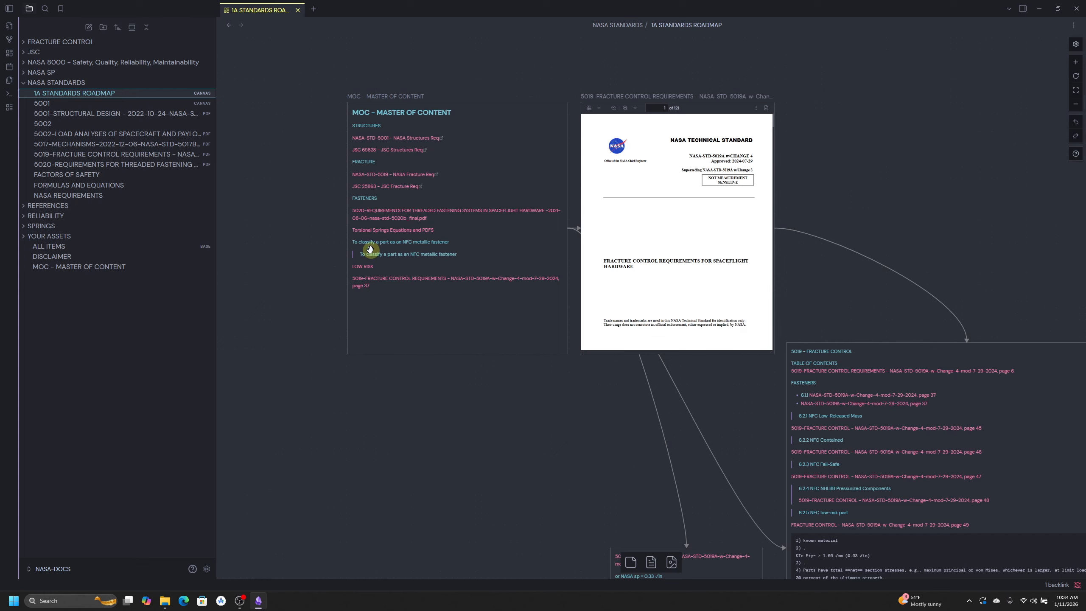
pyautogui.click(453, 145)
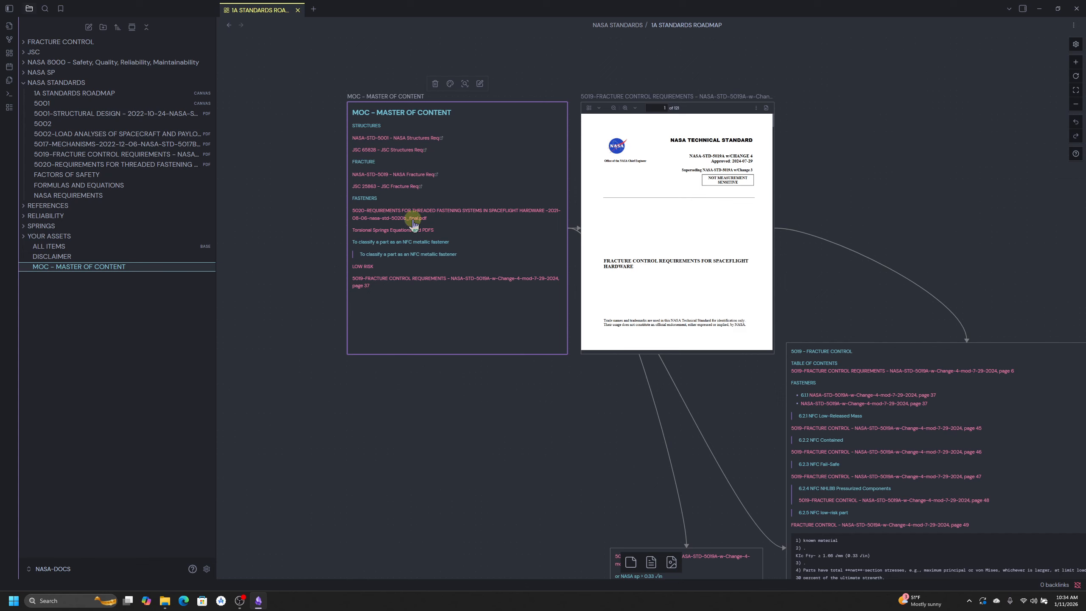
pyautogui.click(497, 384)
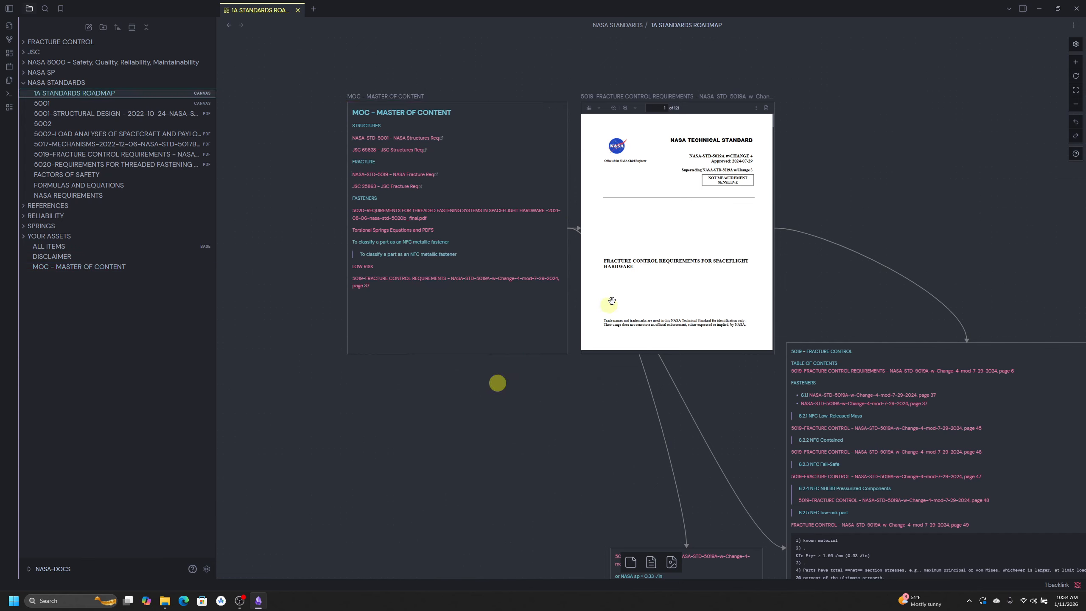
pyautogui.click(642, 248)
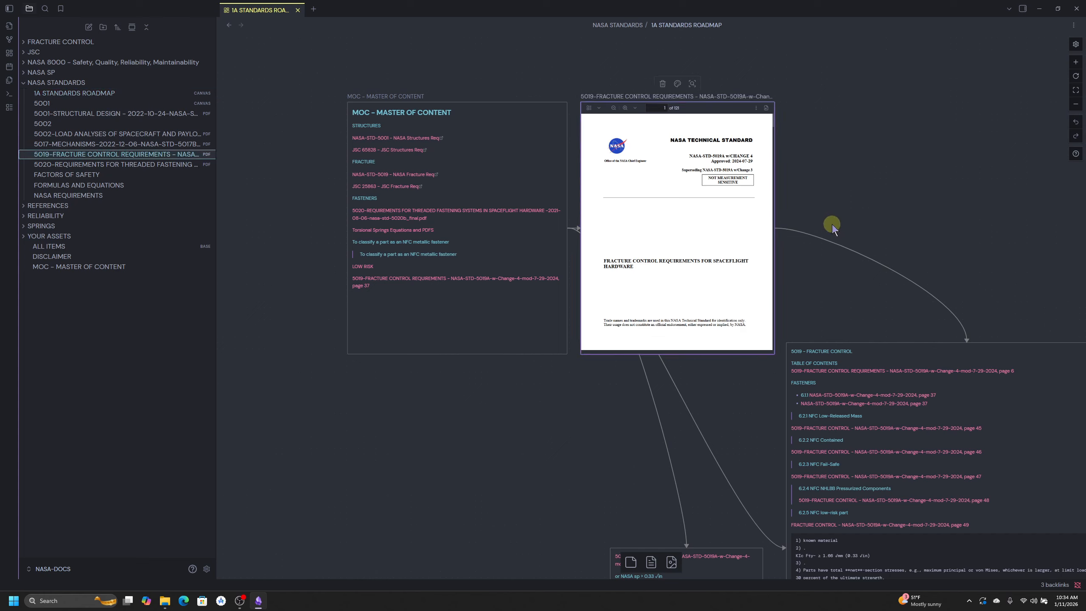
# Preview the page 6 table of contents link and the page 45 NFC Low-Released Mass link in the 5019 - FRACTURE CONTROL card.
pyautogui.click(877, 296)
pyautogui.moveTo(876, 298); pyautogui.dragTo(637, 160)
pyautogui.click(827, 255)
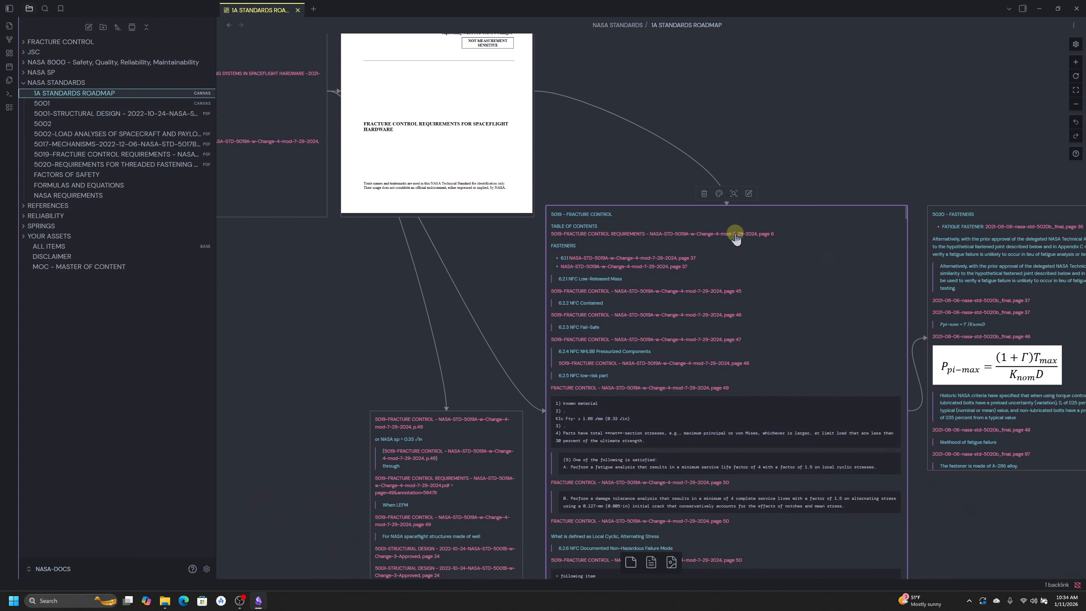
pyautogui.moveTo(735, 239)
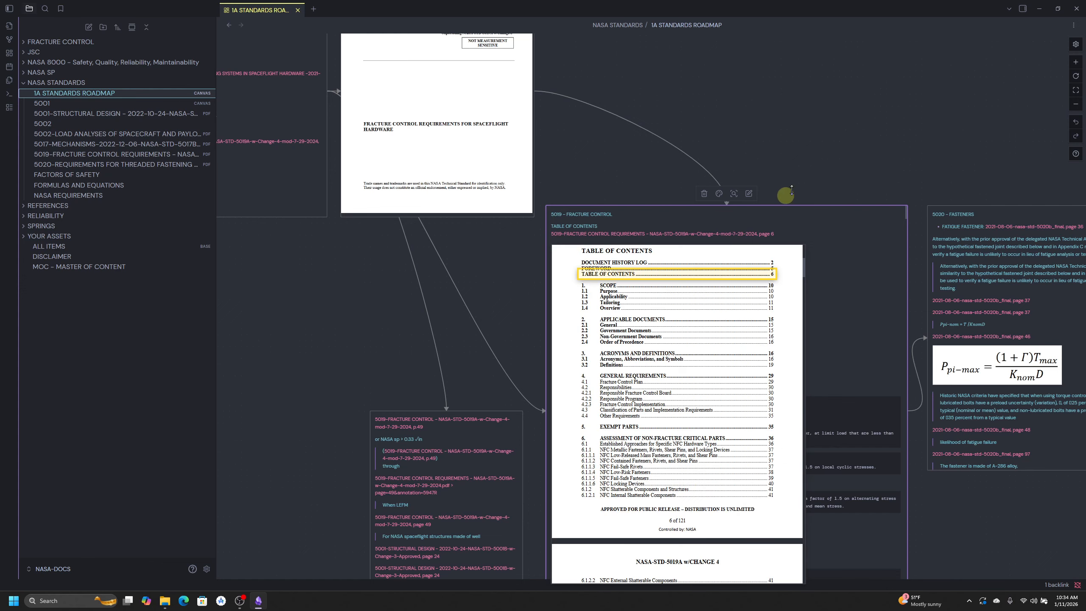
pyautogui.click(827, 150)
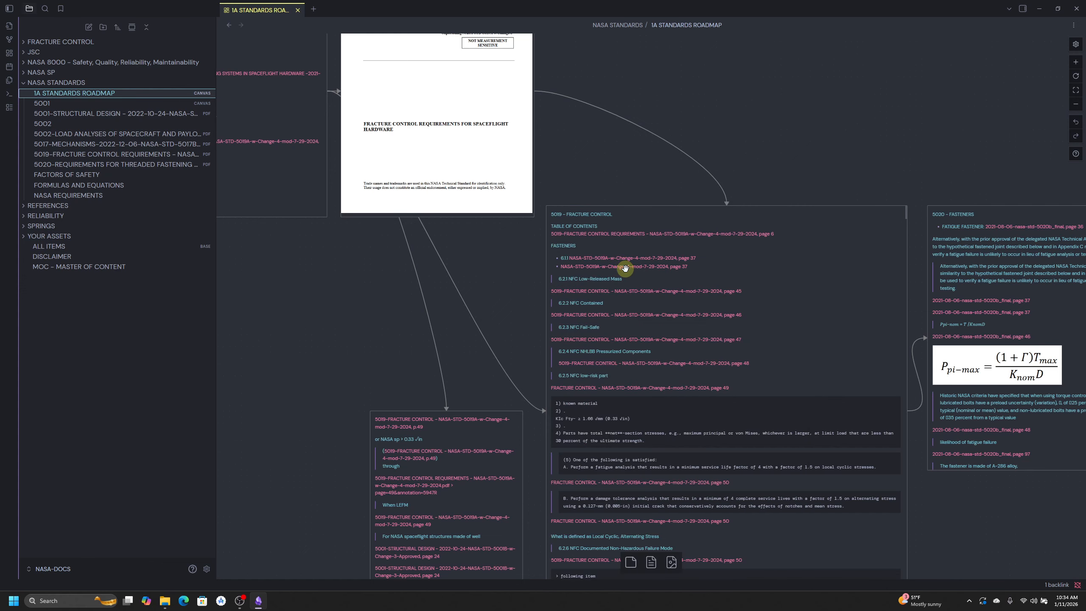
pyautogui.click(834, 291)
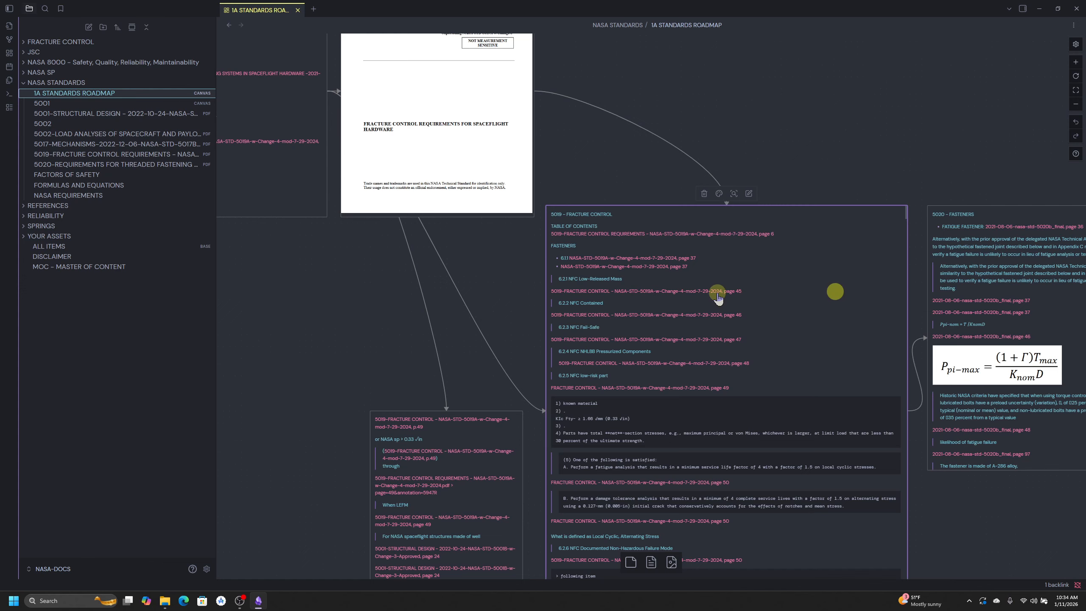
pyautogui.moveTo(717, 297)
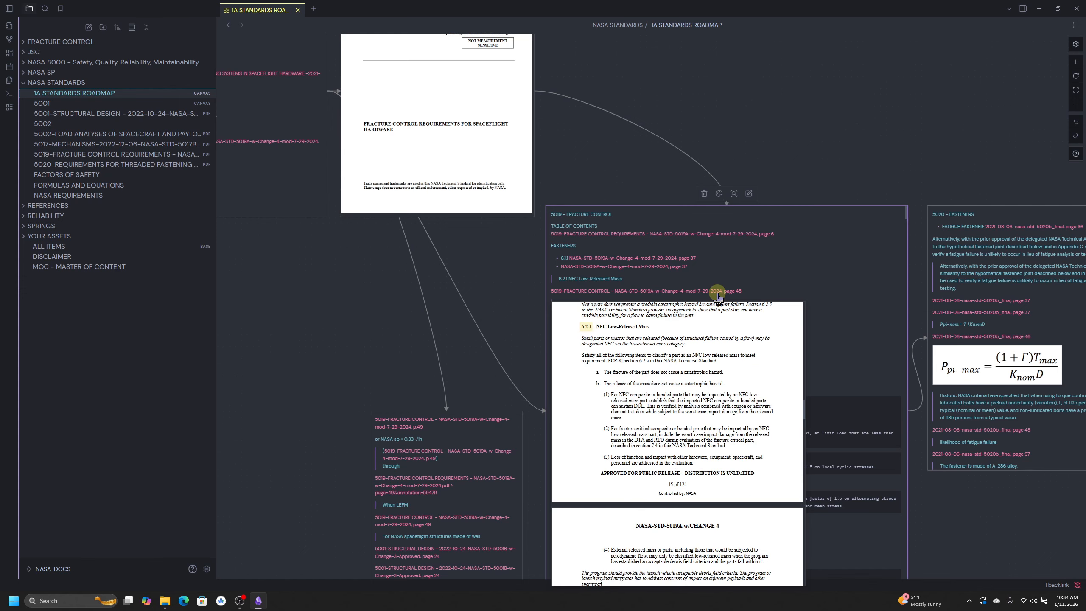
pyautogui.doubleClick(820, 295)
pyautogui.click(847, 145)
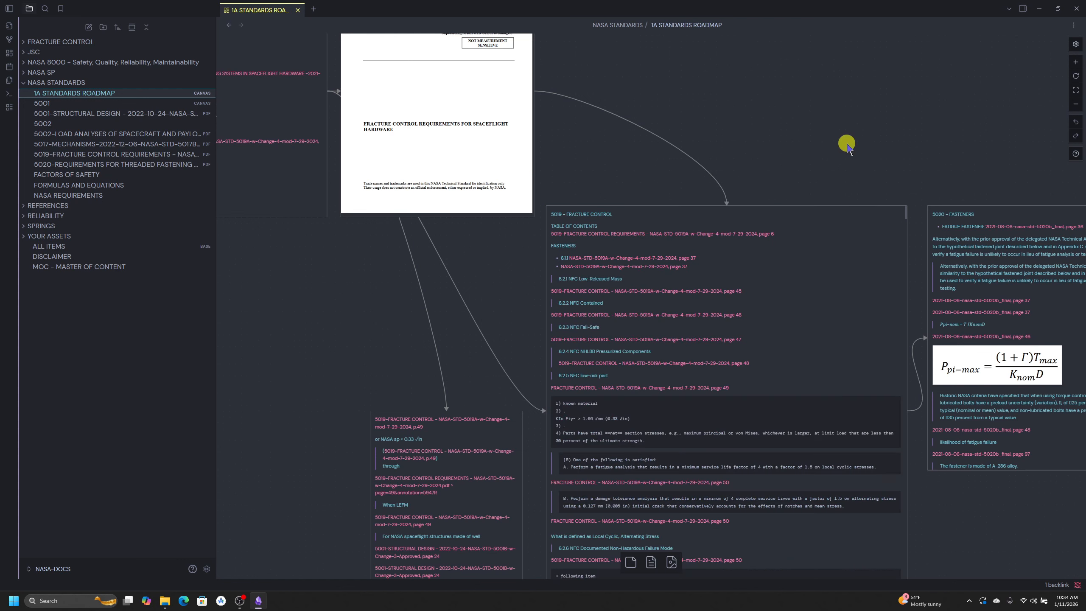
# Examine the 5019 - FRACTURE CONTROL and 5020 - FASTENERS cards and the canvas area below them.
pyautogui.scroll(-2, 844, 147)
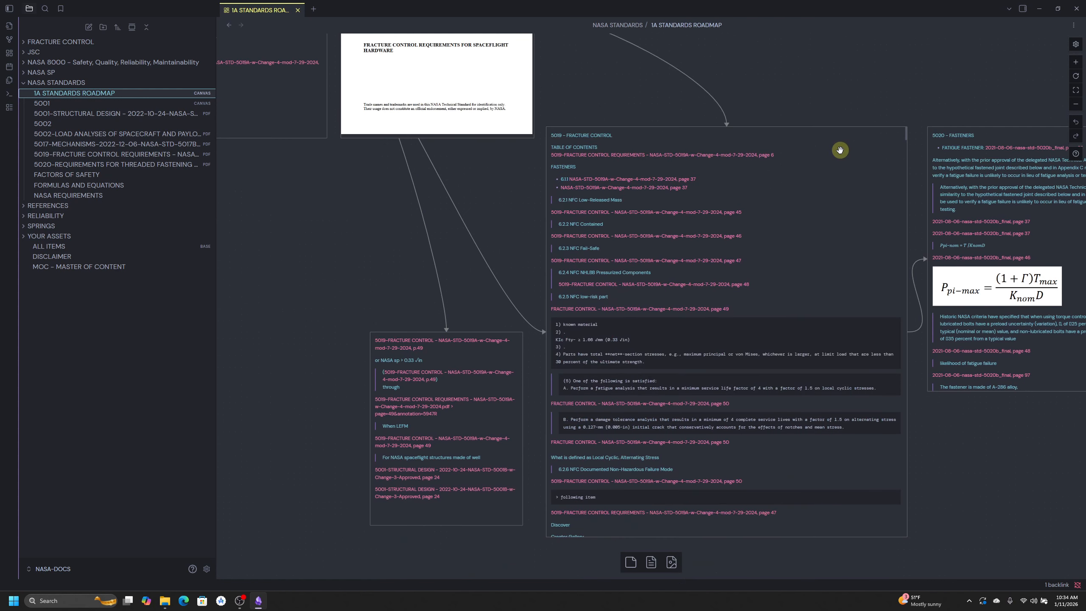
pyautogui.moveTo(892, 105); pyautogui.dragTo(753, 78)
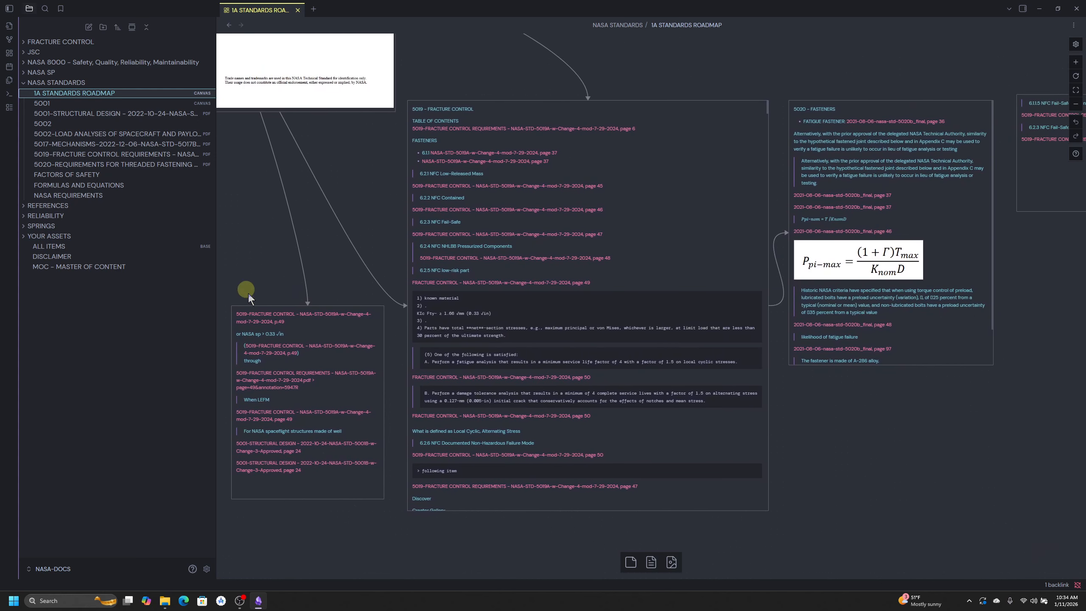
pyautogui.moveTo(948, 403); pyautogui.dragTo(820, 431)
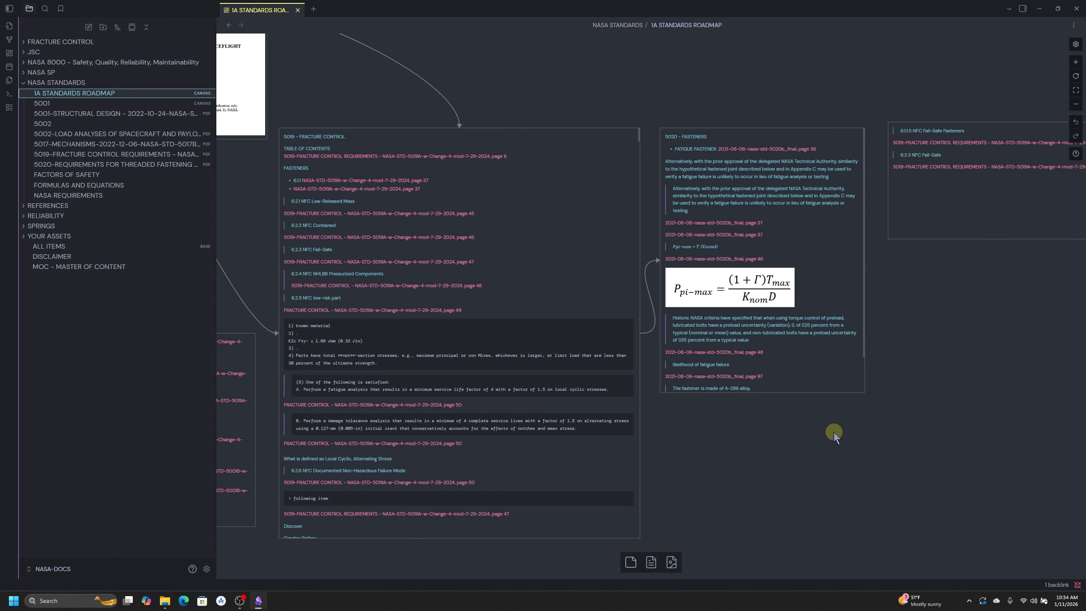
pyautogui.moveTo(826, 468); pyautogui.dragTo(897, 311)
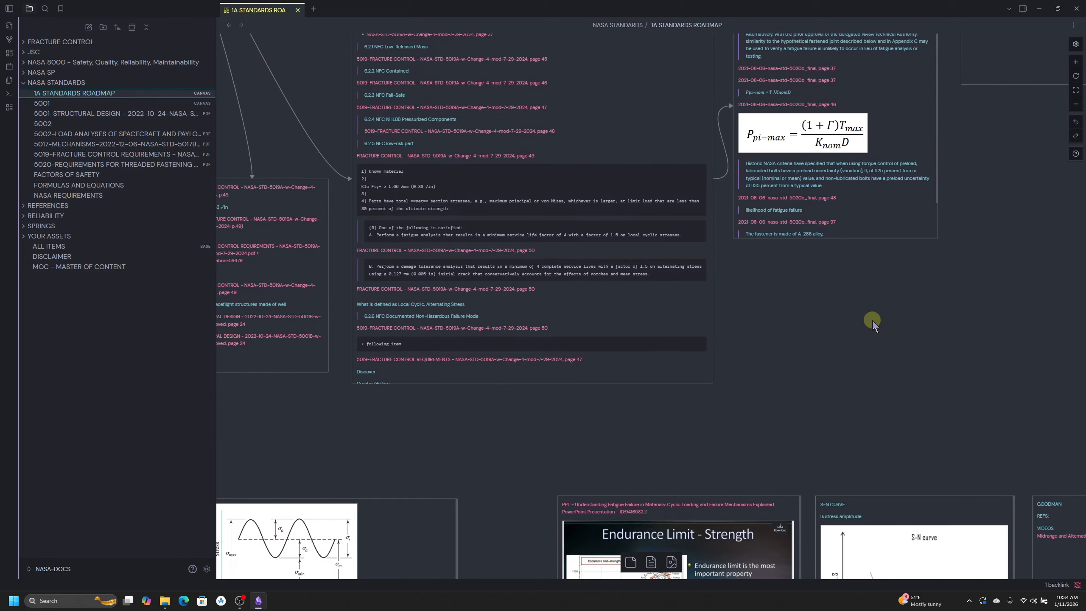
pyautogui.scroll(-1, 872, 322)
# Inspect the embedded MMPDS PDF page with the 7075-T6 aluminum S/N curves on the canvas.
pyautogui.moveTo(435, 414); pyautogui.dragTo(787, 150)
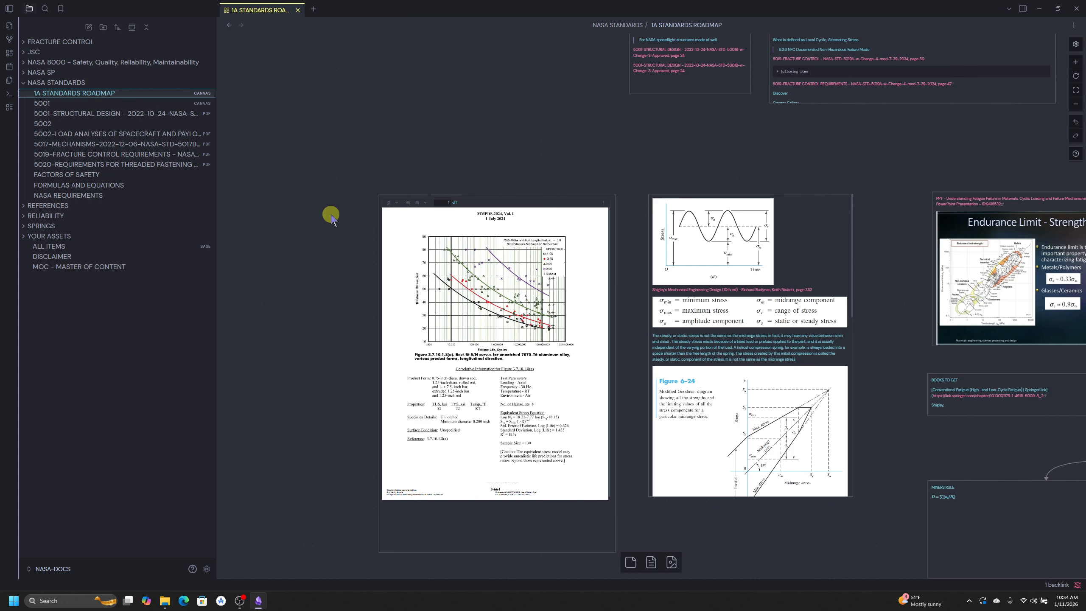
pyautogui.click(441, 289)
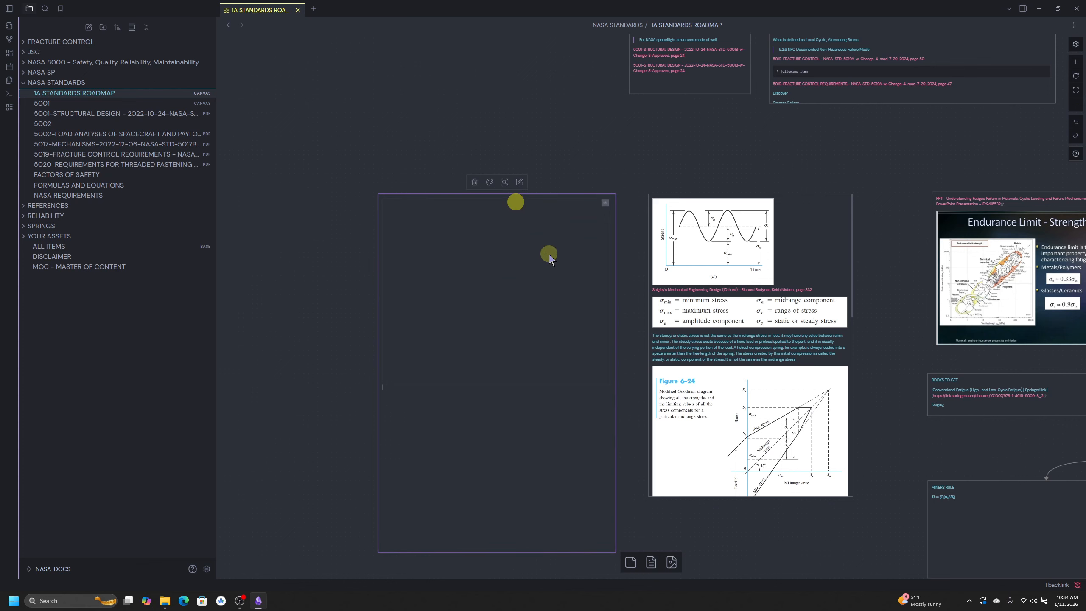
pyautogui.click(564, 156)
pyautogui.moveTo(578, 325); pyautogui.dragTo(578, 246)
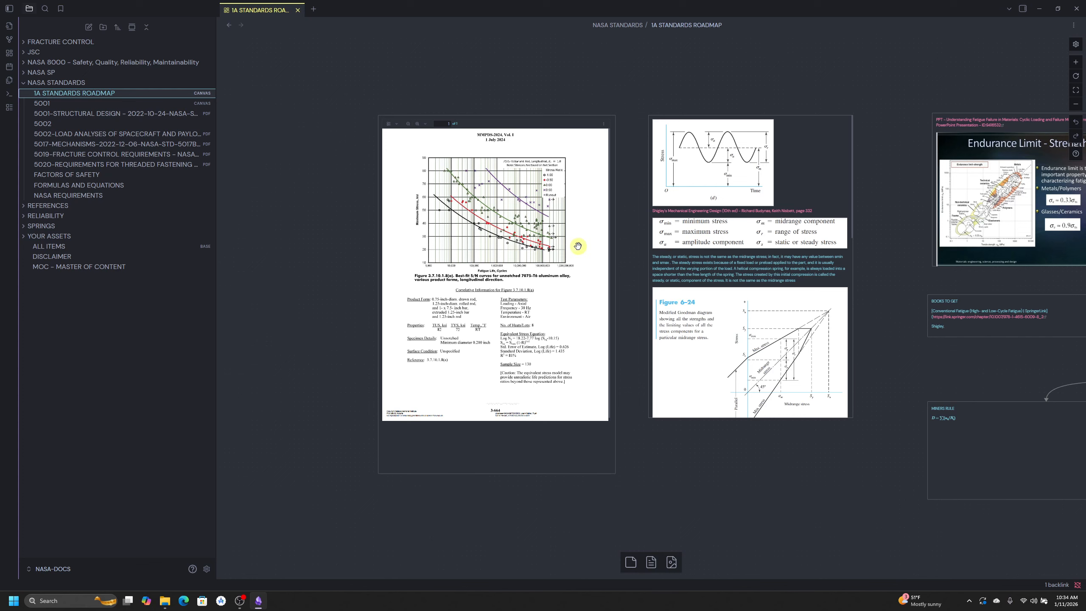
pyautogui.click(556, 123)
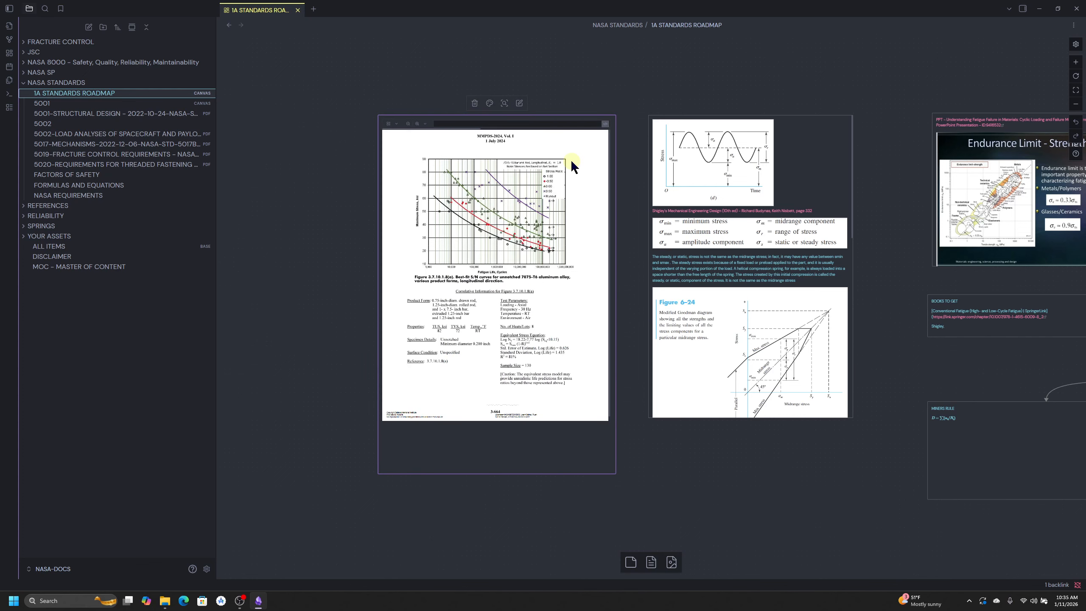
pyautogui.scroll(-1, 572, 164)
pyautogui.click(561, 92)
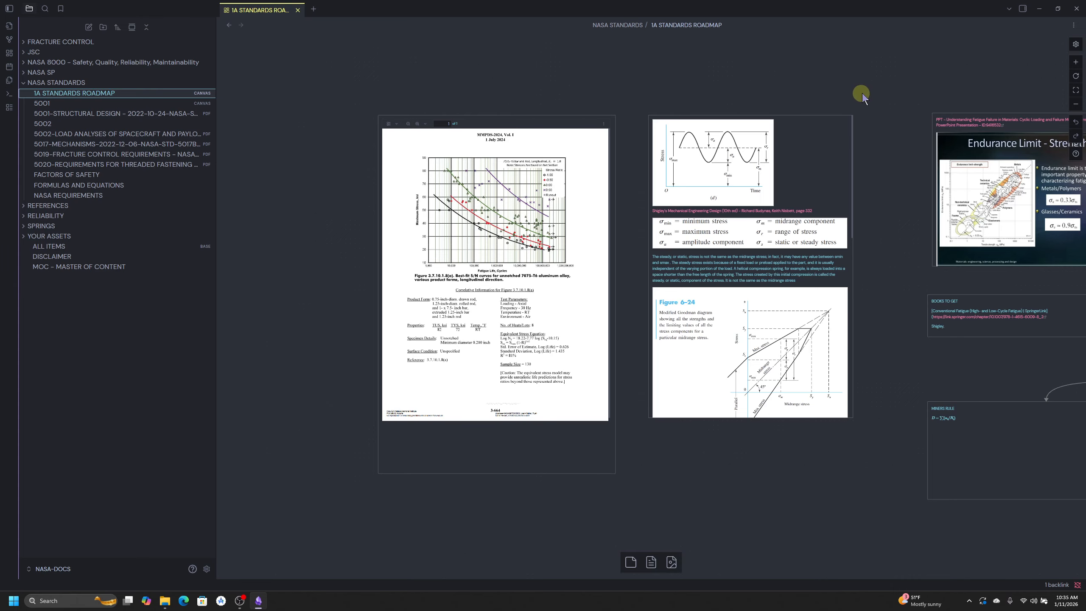
# Survey the fatigue reference cards, including the Endurance Limit slide and S-N CURVE note, together with the fracture control cards.
pyautogui.moveTo(862, 95); pyautogui.dragTo(622, 265)
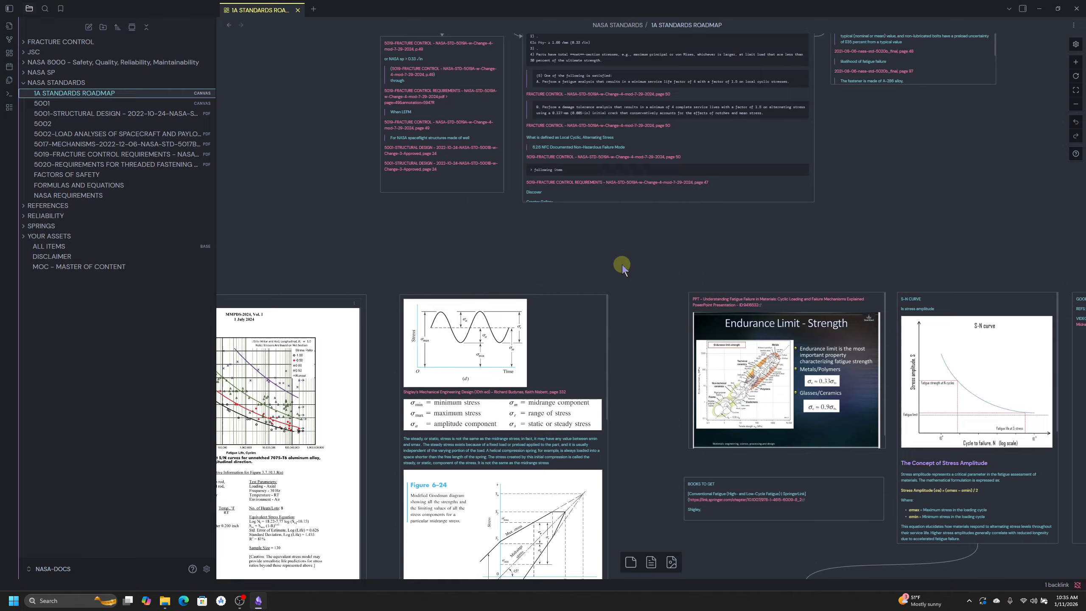
pyautogui.scroll(-5, 622, 265)
pyautogui.scroll(2, 451, 194)
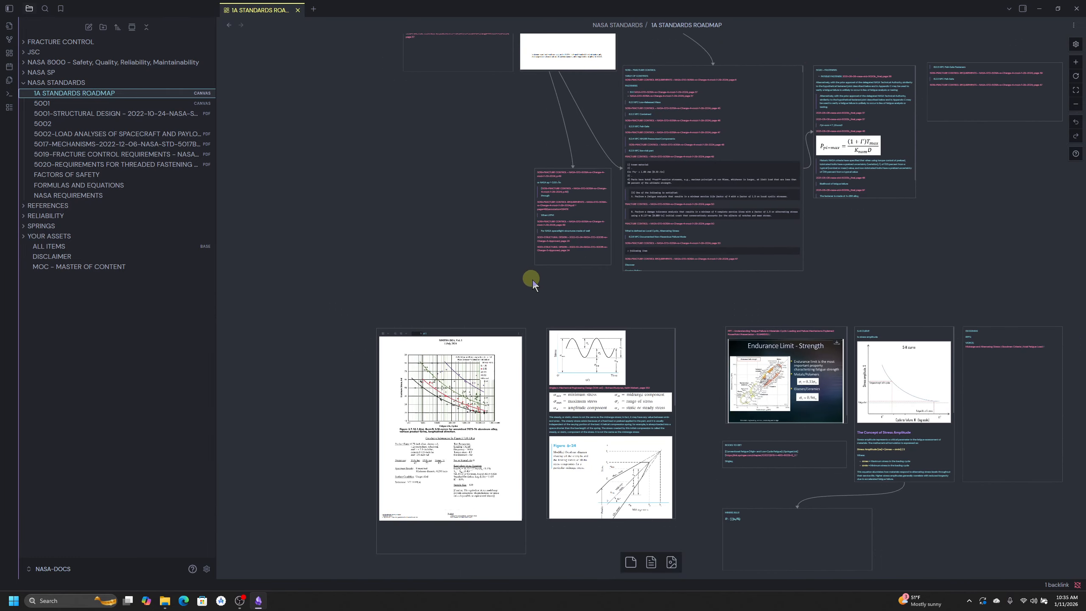
pyautogui.moveTo(509, 284); pyautogui.dragTo(447, 292)
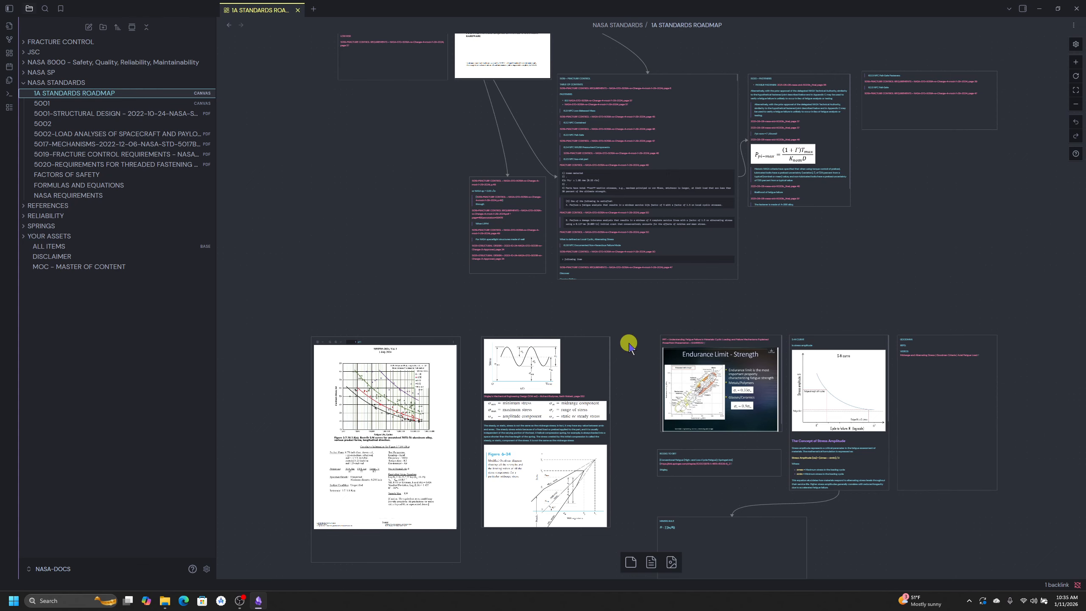
# Return to the MOC - MASTER OF CONTENT card and match the neighbouring 5019 PDF card to its file in the vault.
pyautogui.scroll(2, 319, 243)
pyautogui.scroll(2, 320, 242)
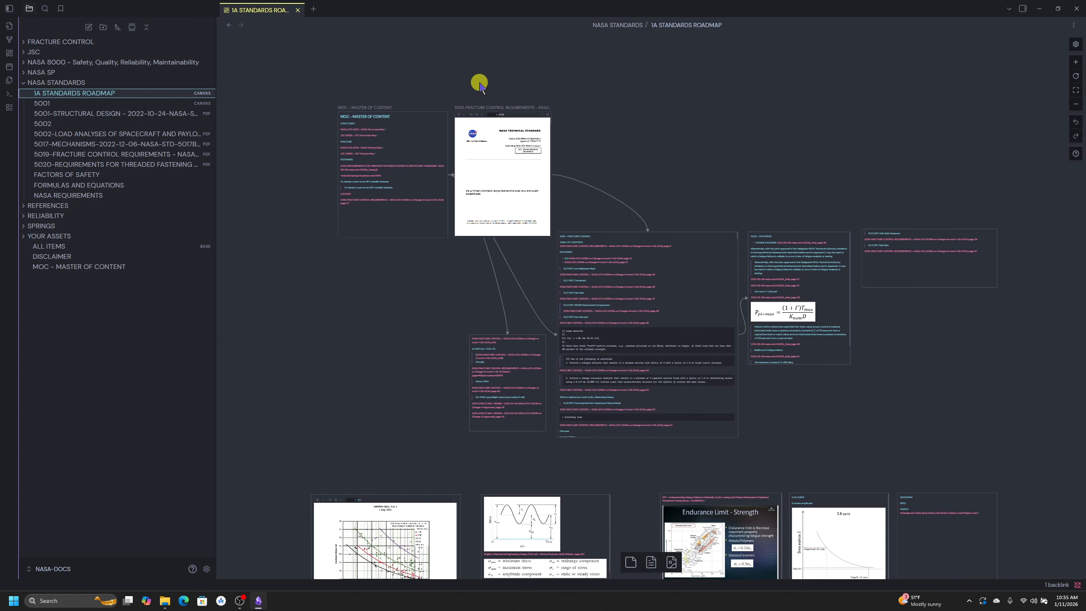
pyautogui.scroll(2, 500, 85)
pyautogui.scroll(2, 500, 85)
pyautogui.moveTo(314, 105); pyautogui.dragTo(430, 81)
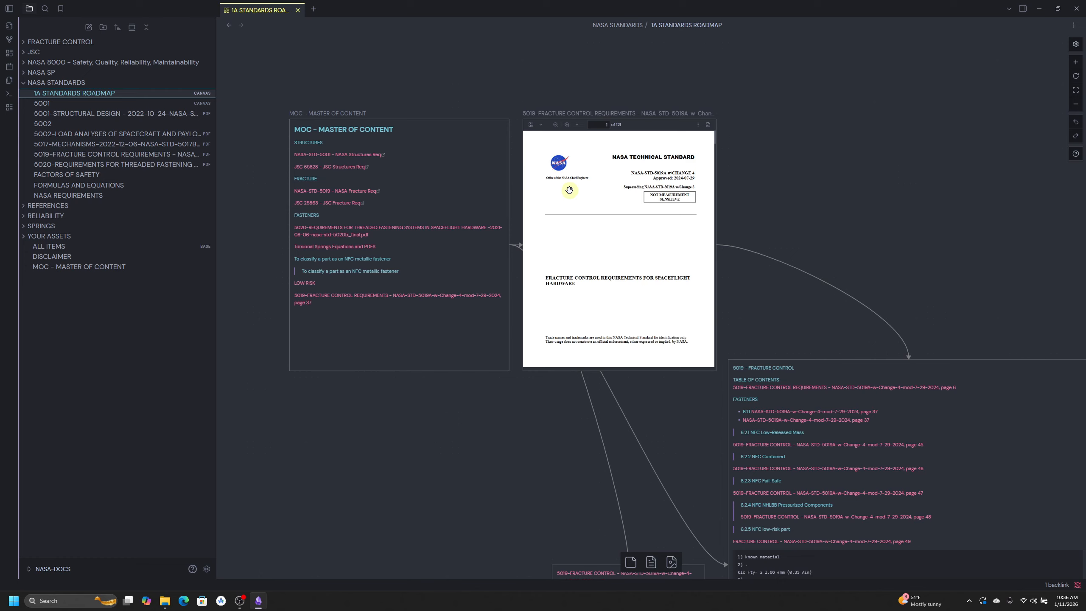
pyautogui.click(650, 126)
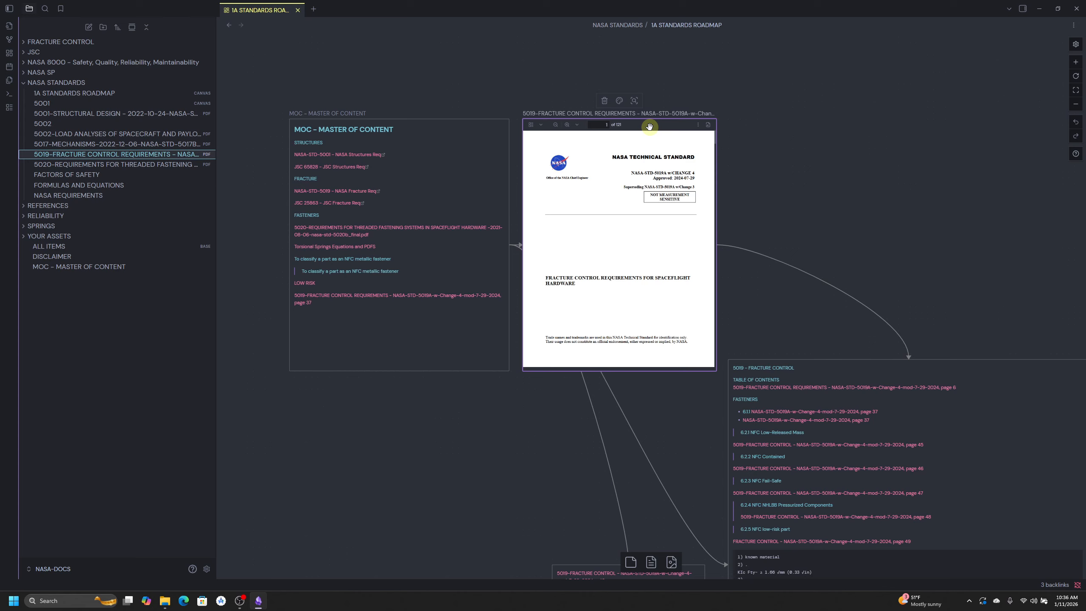
pyautogui.click(489, 55)
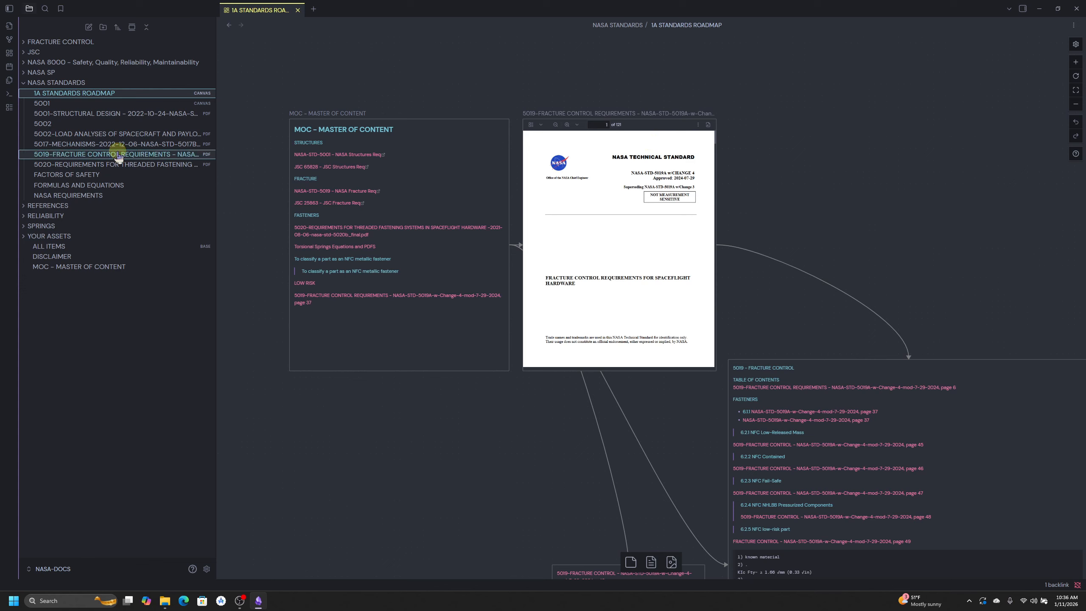
# Place two more copies of the 5019-FRACTURE CONTROL REQUIREMENTS PDF on the canvas beside the existing 5019 PDF card.
pyautogui.moveTo(118, 156); pyautogui.dragTo(794, 158)
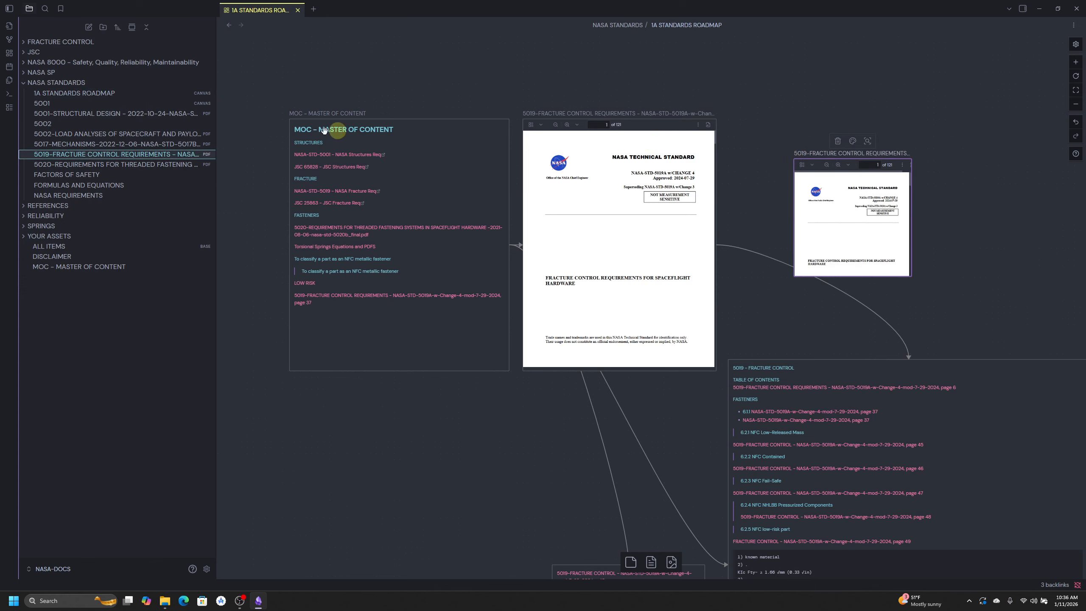
pyautogui.moveTo(81, 150); pyautogui.dragTo(960, 189)
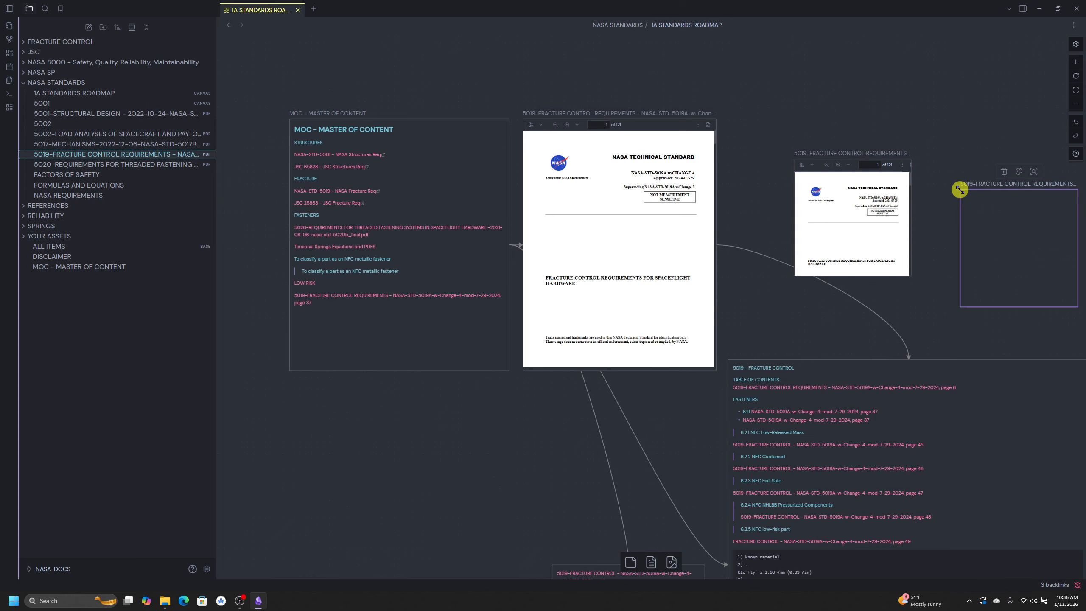
pyautogui.moveTo(935, 111); pyautogui.dragTo(678, 128)
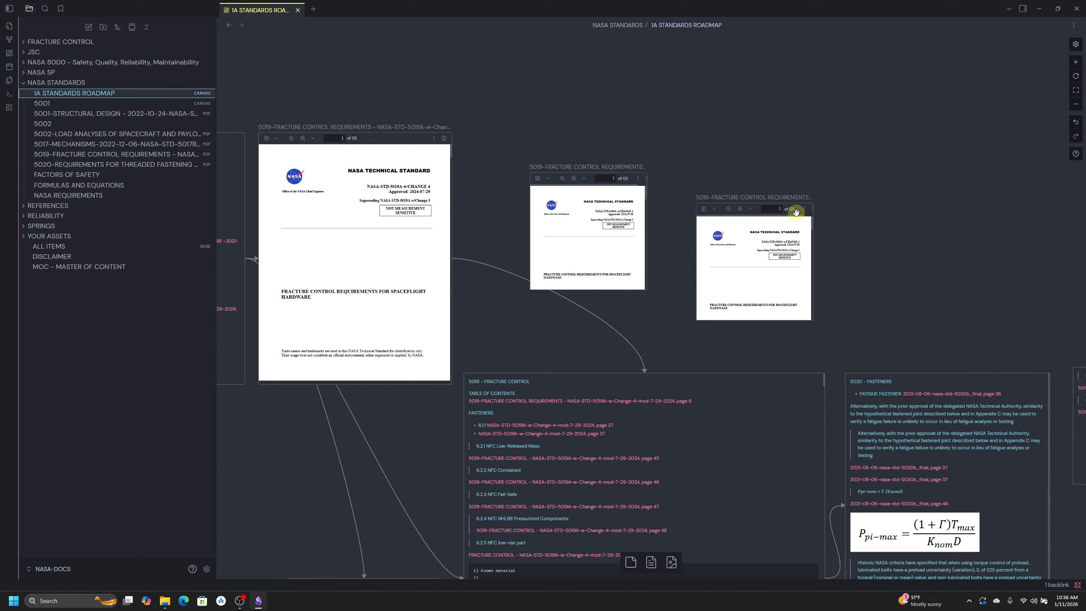
# Enlarge the two new 5019 PDF cards and line them up side by side above the fracture control and fasteners notes.
pyautogui.moveTo(813, 223); pyautogui.dragTo(797, 175)
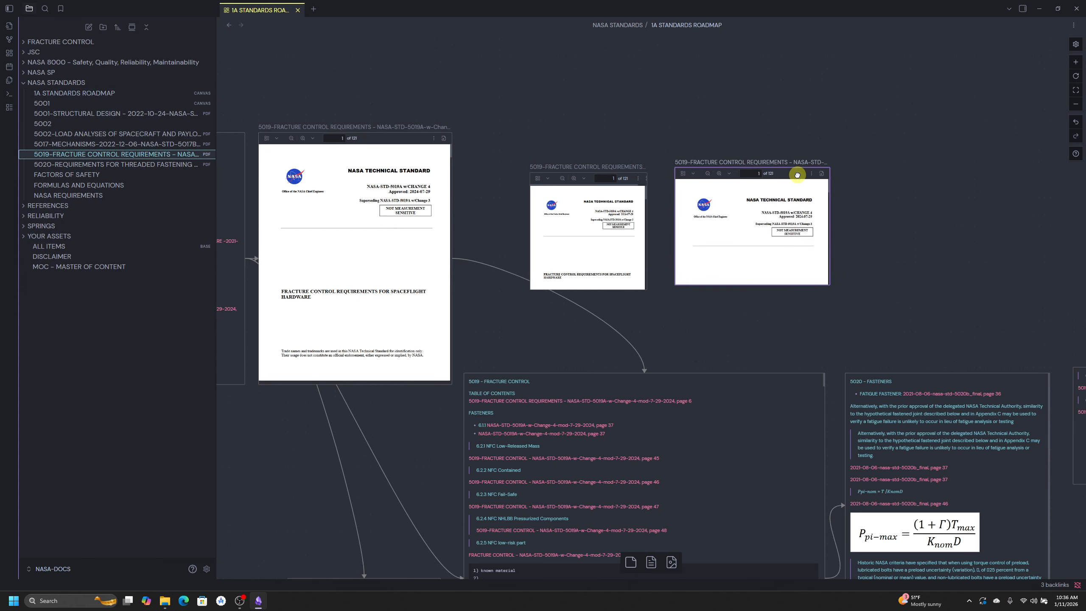
pyautogui.click(566, 223)
pyautogui.moveTo(531, 219); pyautogui.dragTo(489, 222)
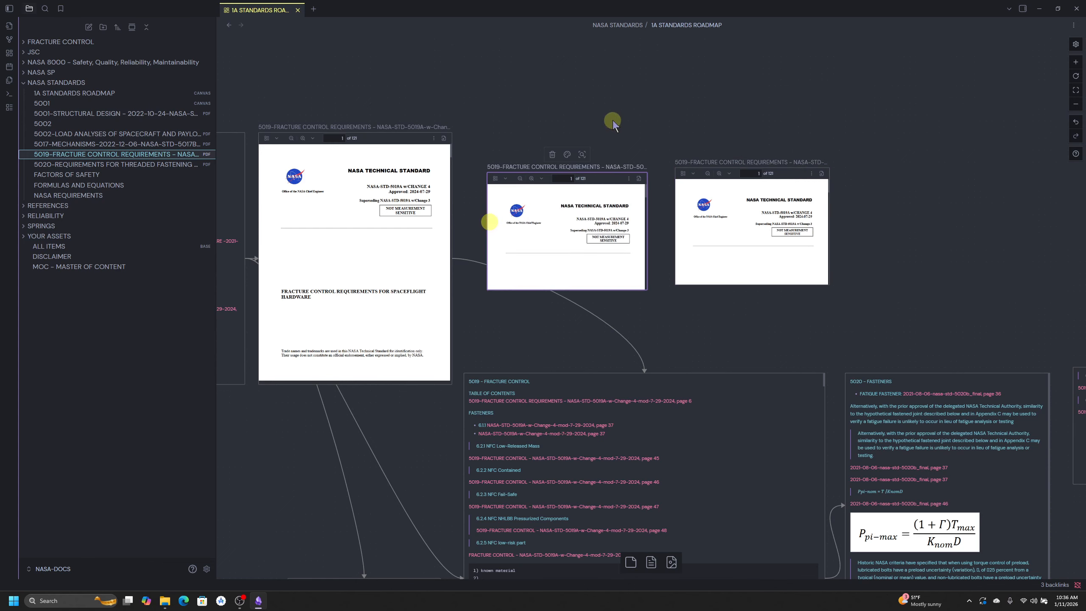
pyautogui.moveTo(619, 175); pyautogui.dragTo(668, 90)
pyautogui.click(858, 220)
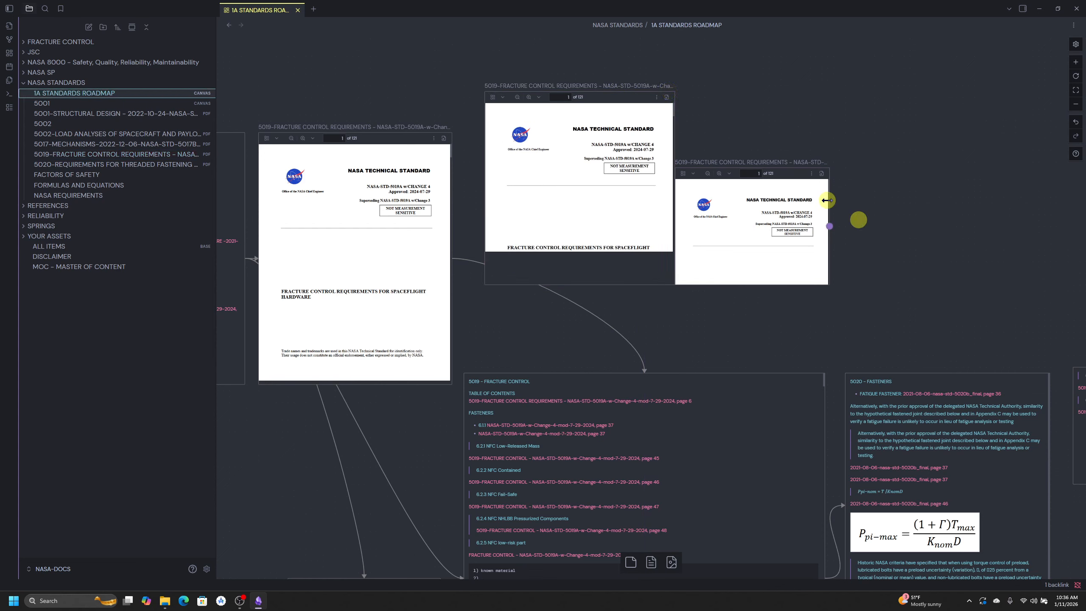
pyautogui.moveTo(792, 173); pyautogui.dragTo(881, 92)
pyautogui.click(906, 179)
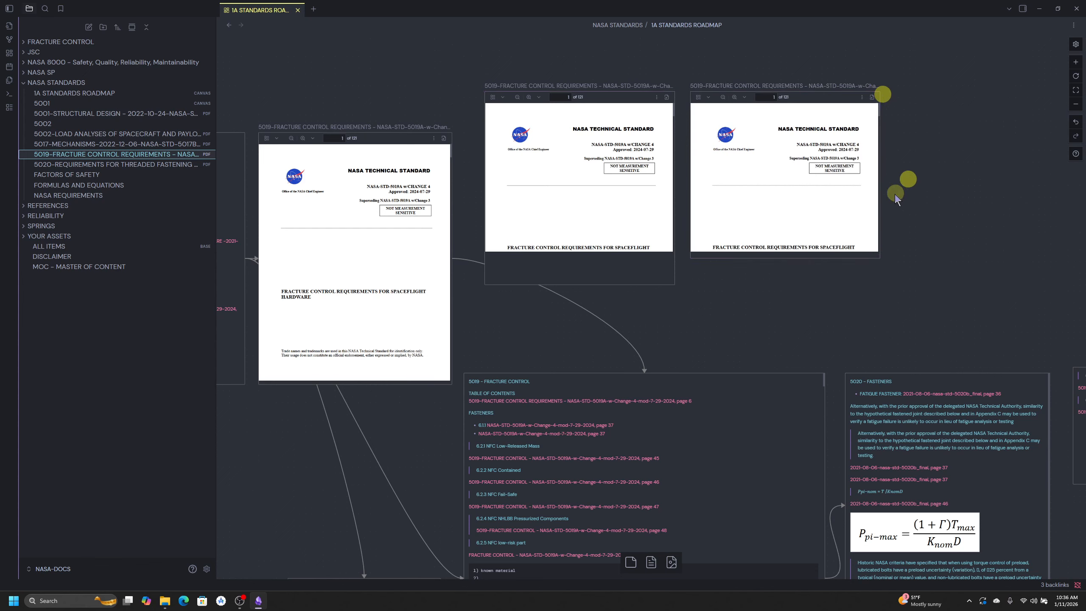
# Browse the first new 5019 PDF card to the document history log on page 2 and widen the card slightly.
pyautogui.click(616, 200)
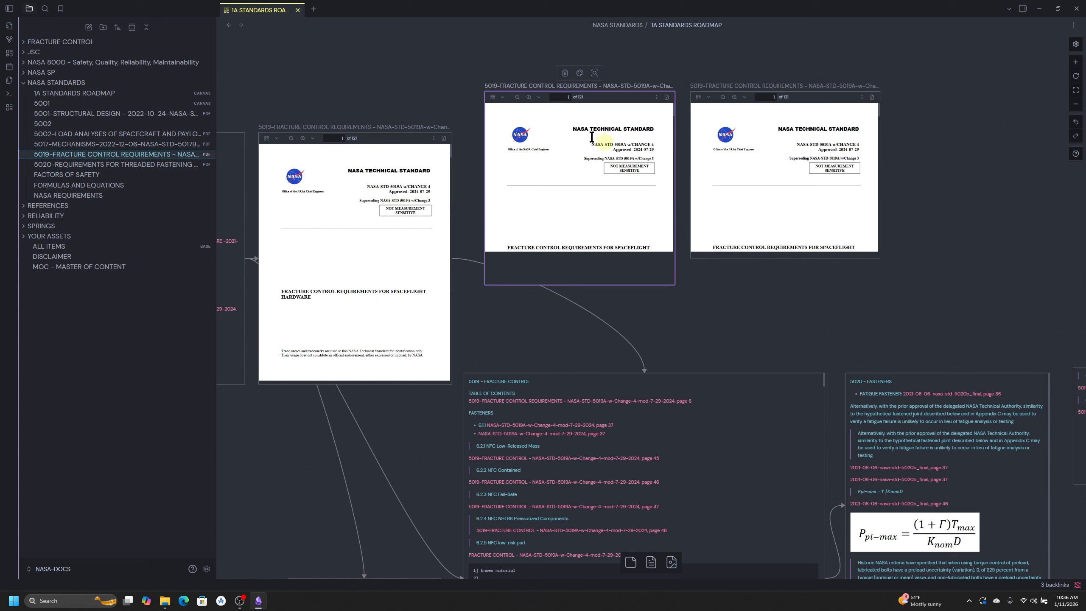
pyautogui.scroll(-5, 598, 144)
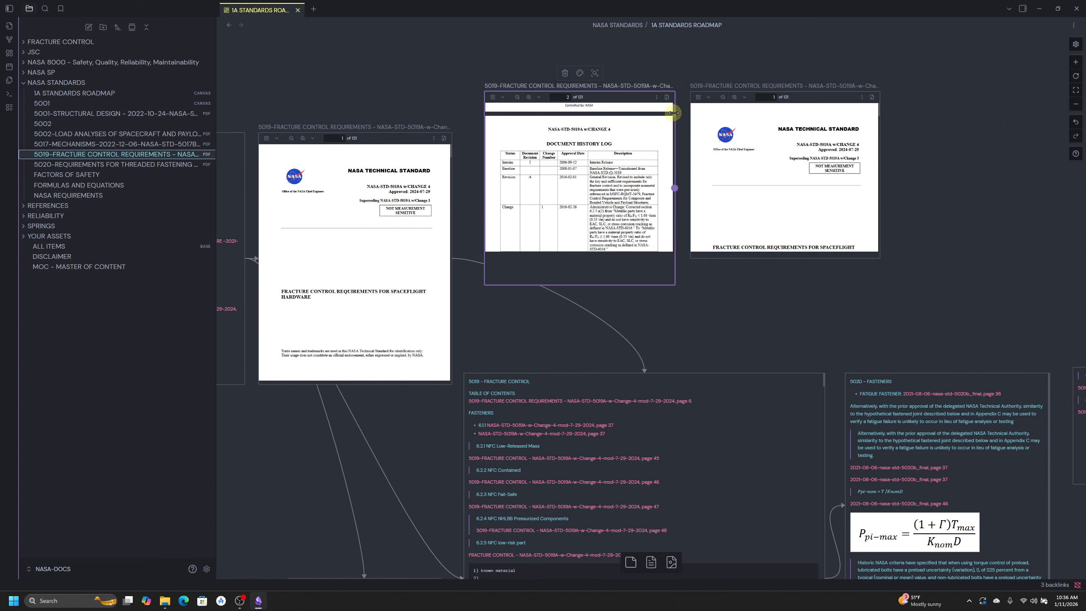
pyautogui.moveTo(673, 113); pyautogui.dragTo(676, 114)
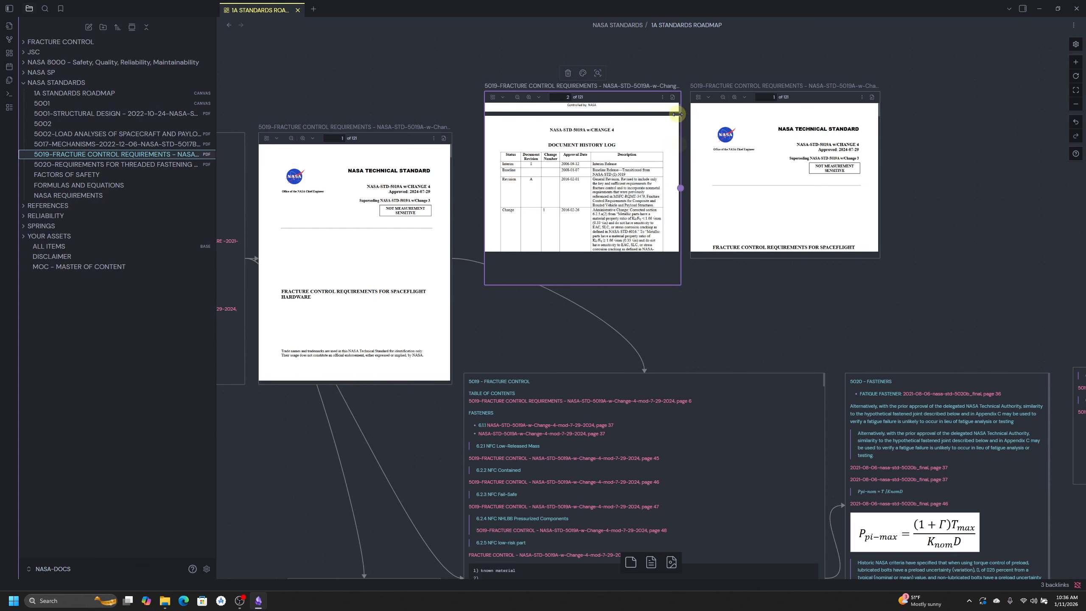
pyautogui.scroll(-5, 670, 126)
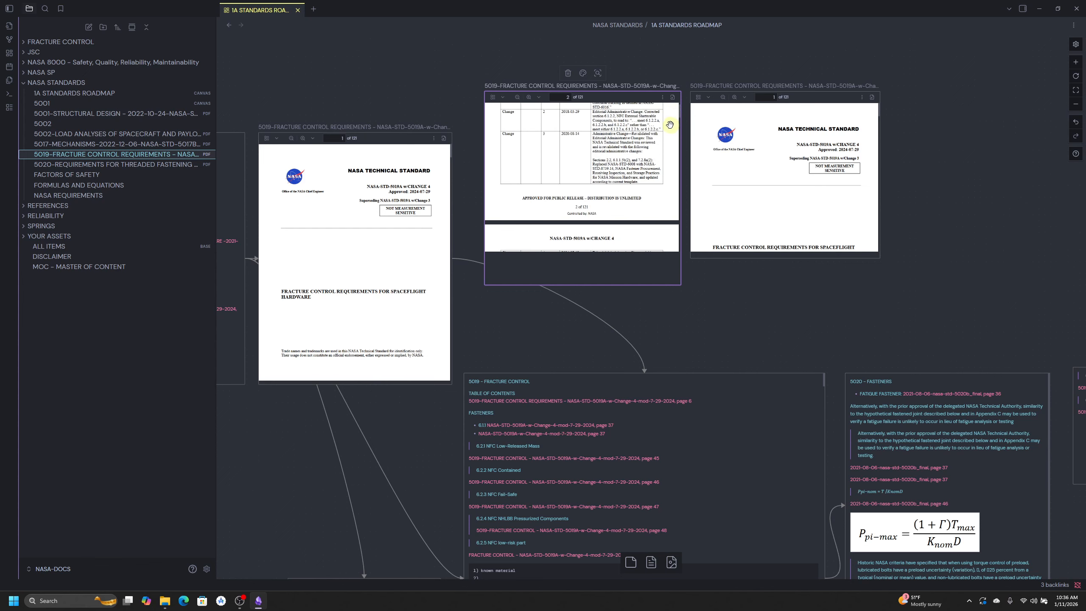
pyautogui.scroll(3, 671, 123)
# Widen the first new 5019 PDF card up to its neighbour and shrink its page so the full change history table fits.
pyautogui.click(639, 56)
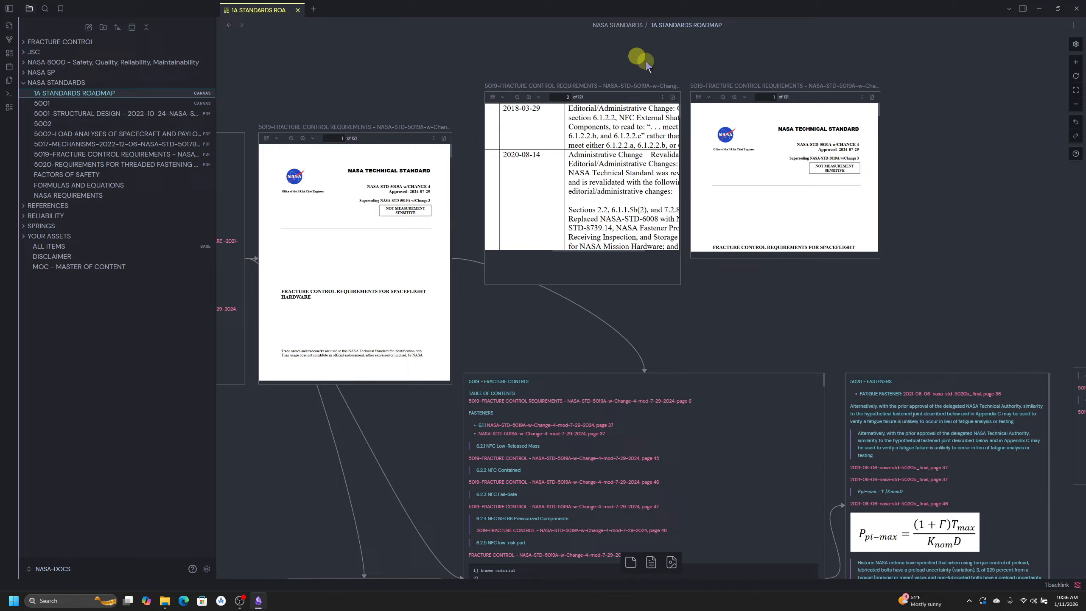
pyautogui.scroll(2, 646, 61)
pyautogui.scroll(2, 647, 80)
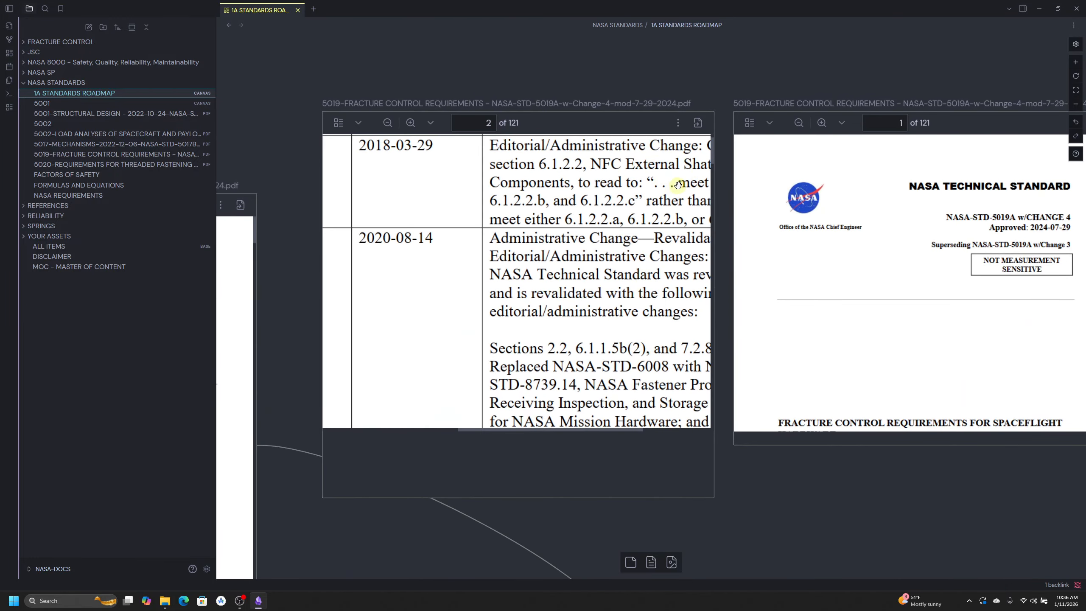
pyautogui.click(710, 159)
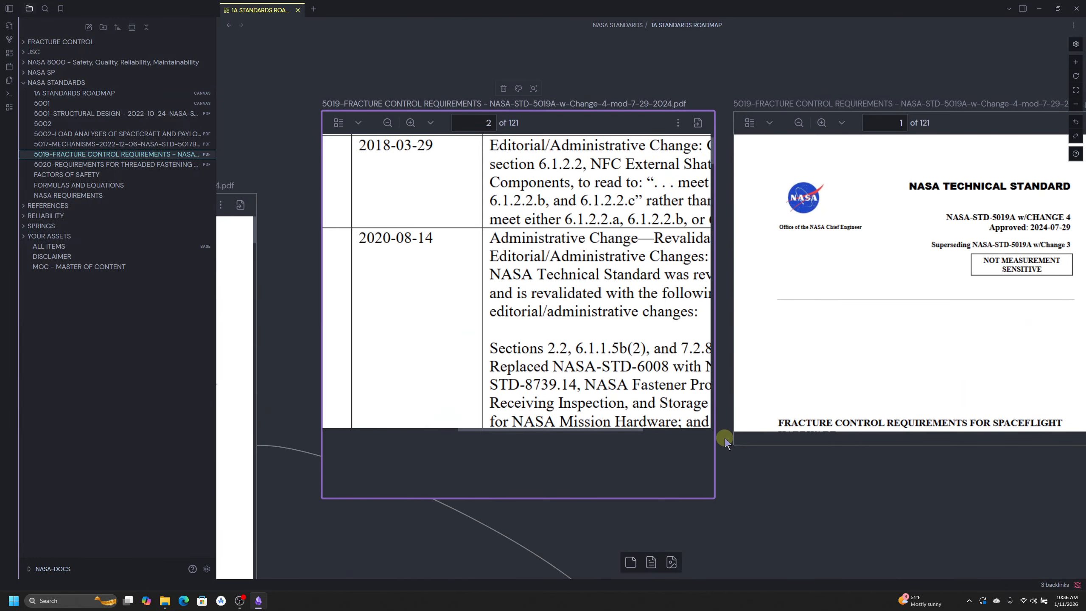
pyautogui.moveTo(715, 439); pyautogui.dragTo(733, 439)
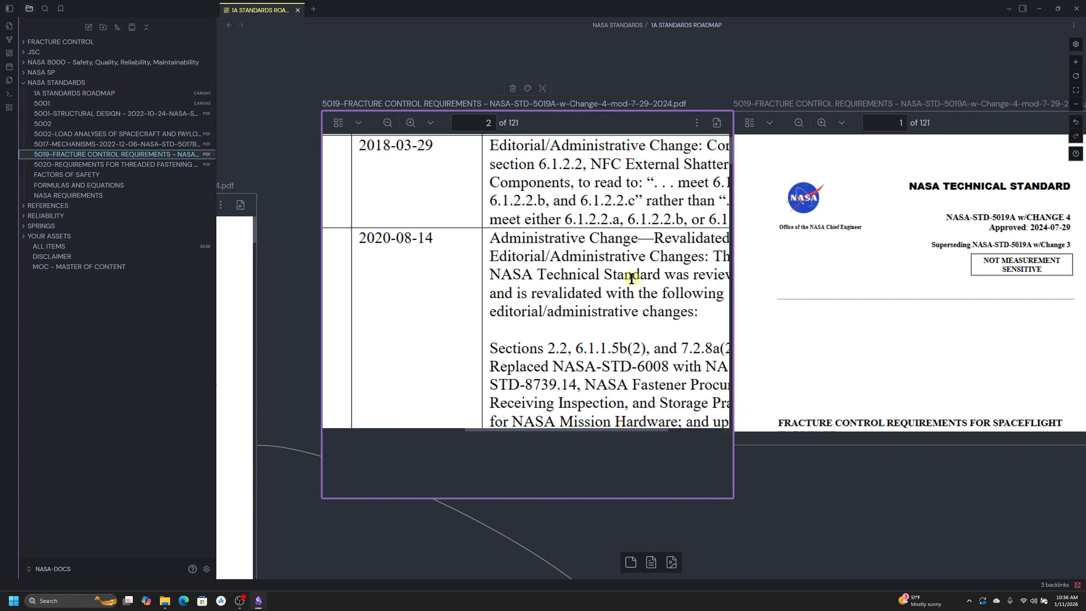
pyautogui.scroll(-3, 636, 279)
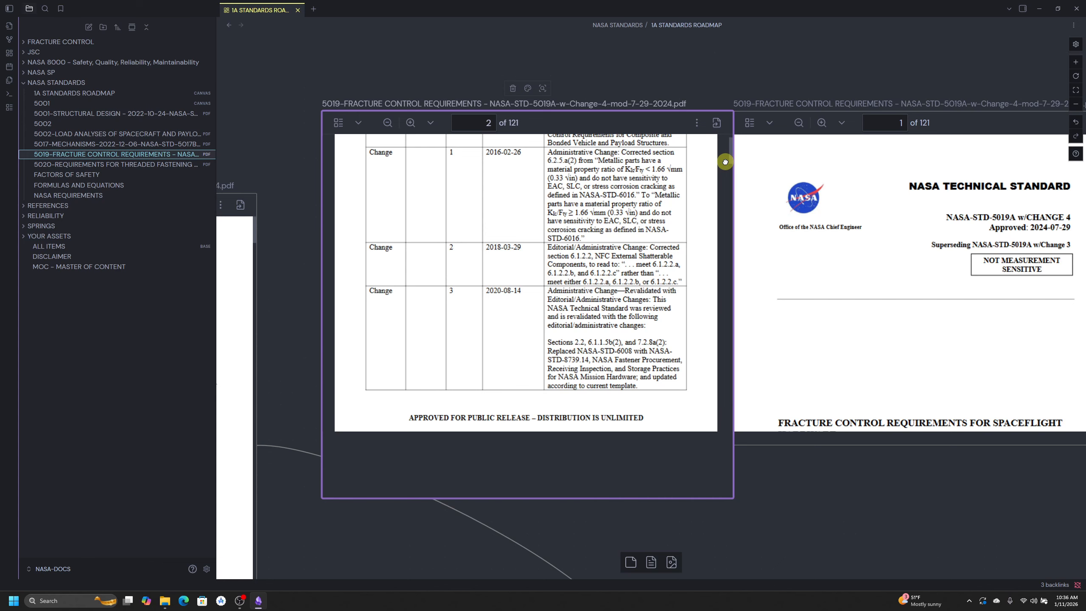
pyautogui.moveTo(723, 162); pyautogui.dragTo(723, 169)
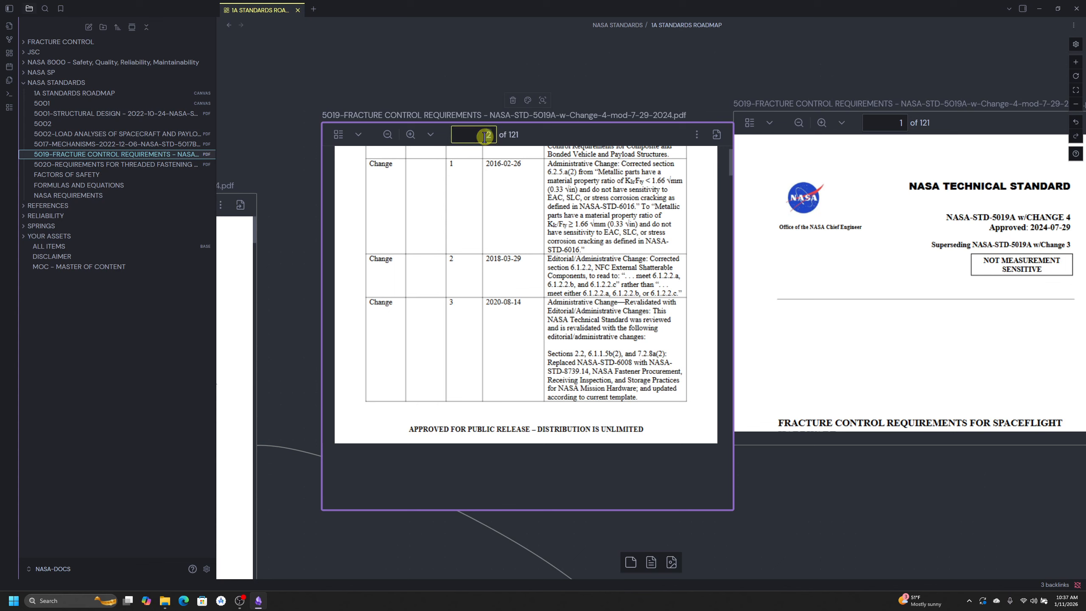
pyautogui.moveTo(485, 136); pyautogui.dragTo(494, 136)
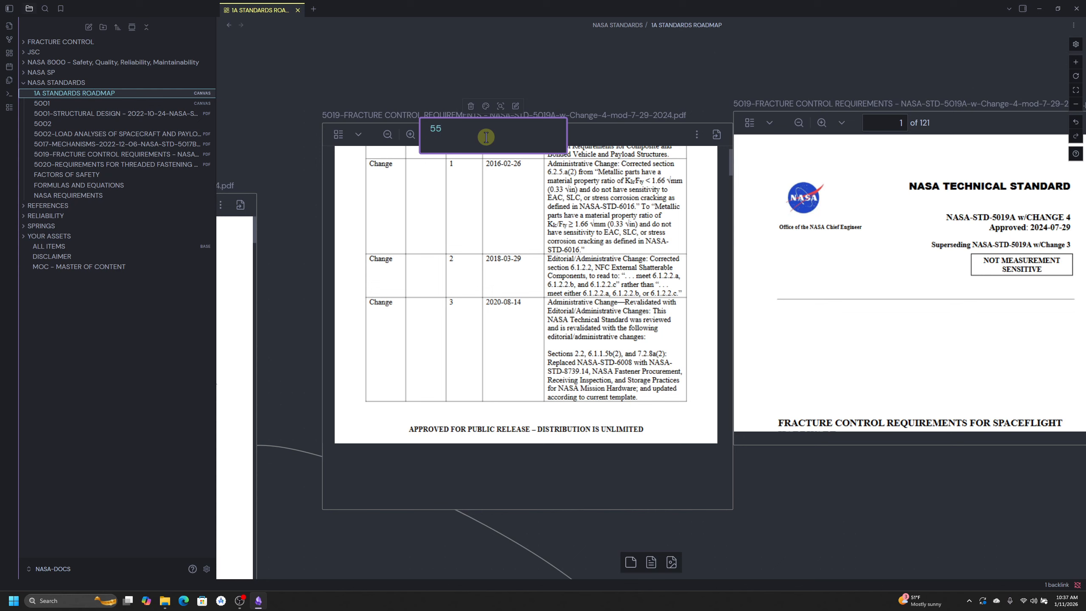
pyautogui.click(445, 84)
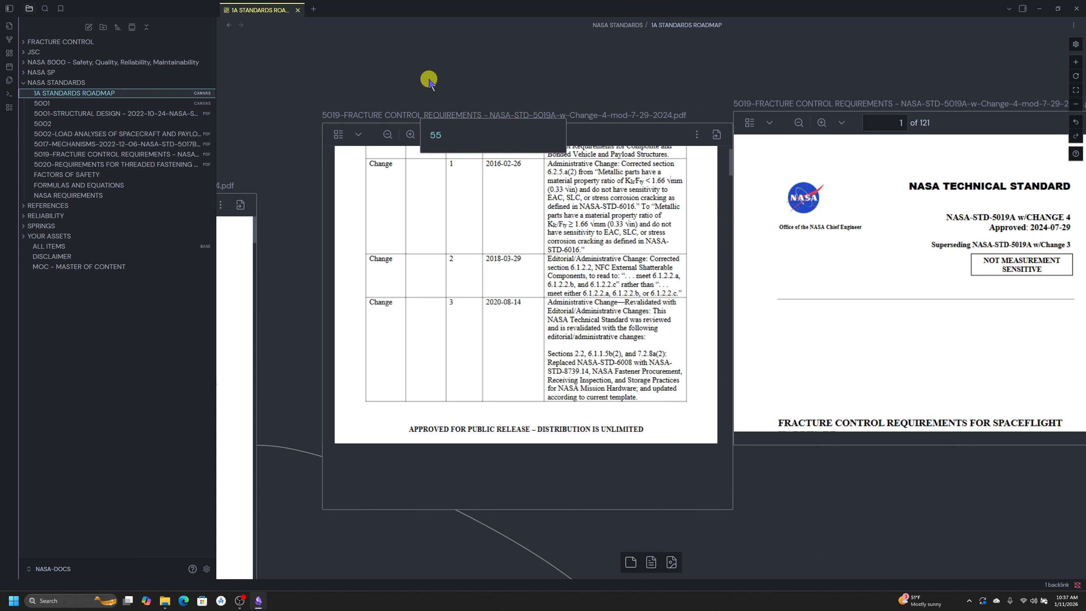
pyautogui.hotkey('ctrl', 'z')
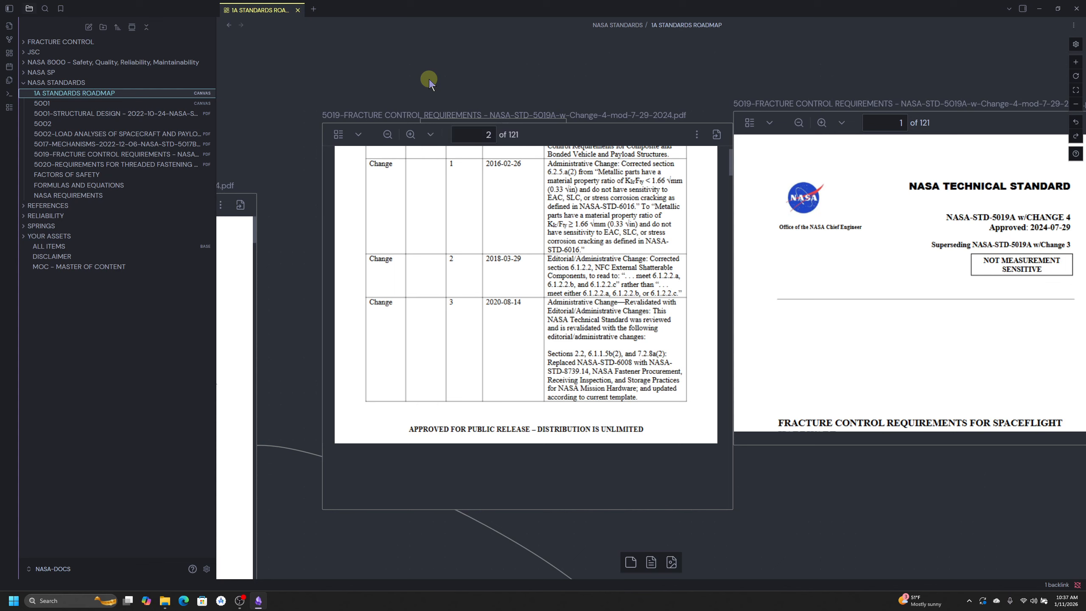
pyautogui.click(512, 176)
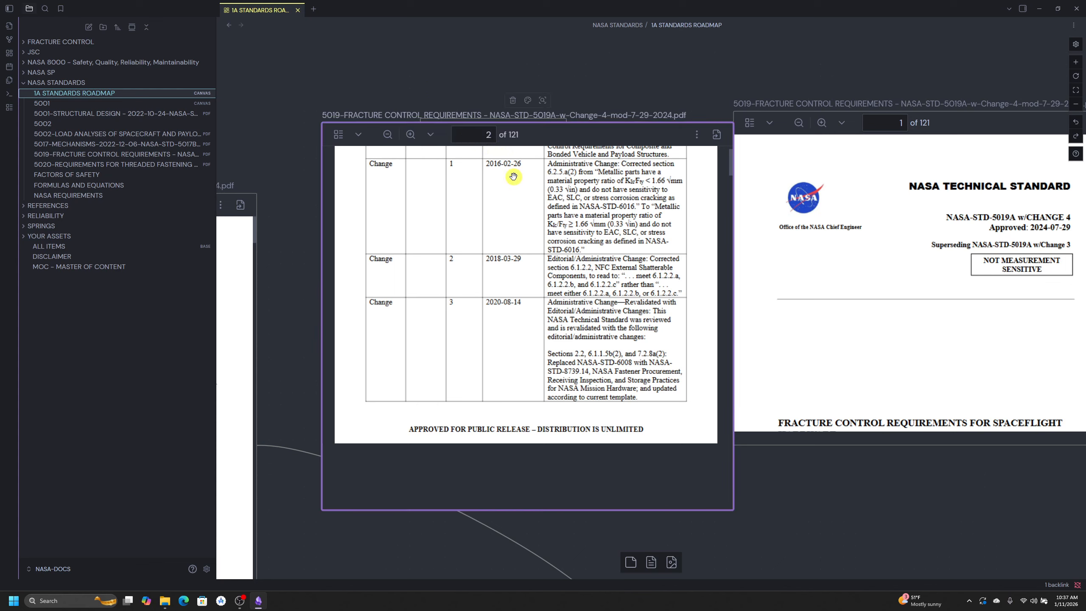
pyautogui.doubleClick(492, 136)
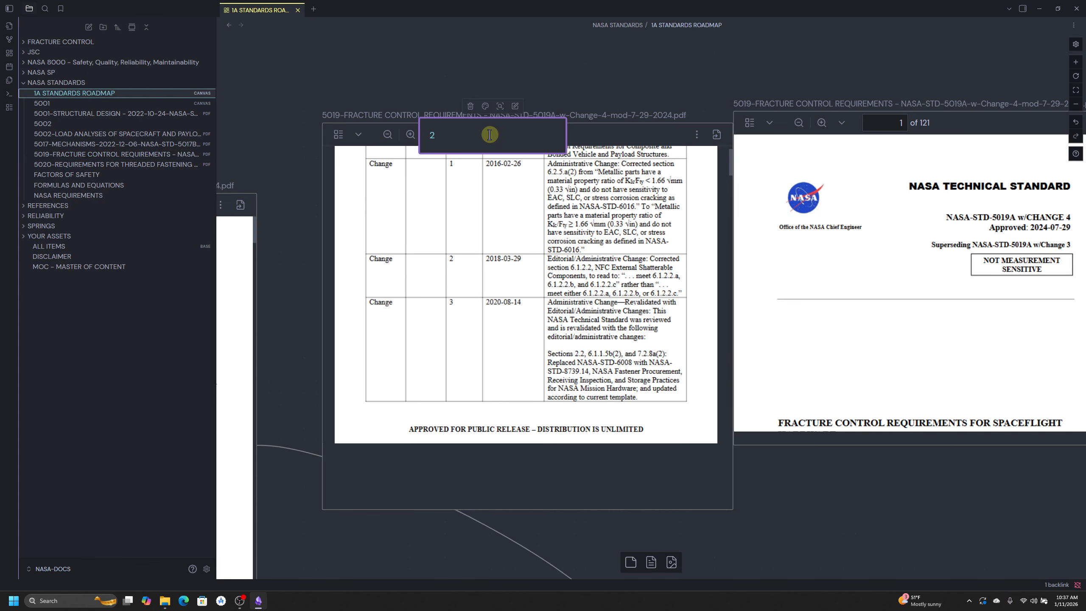
pyautogui.moveTo(556, 272); pyautogui.dragTo(556, 268)
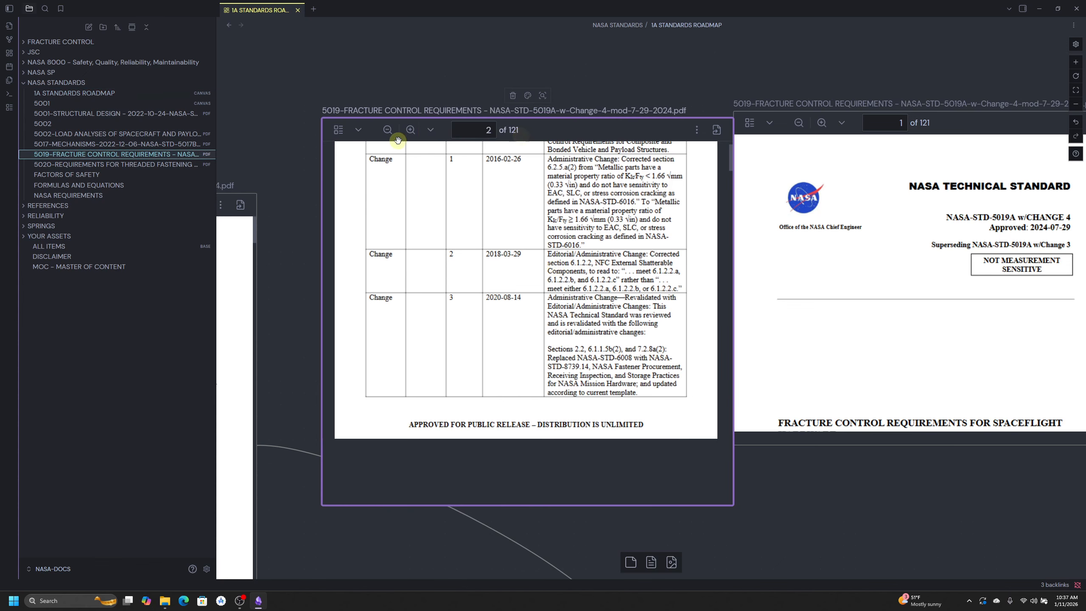
pyautogui.click(431, 130)
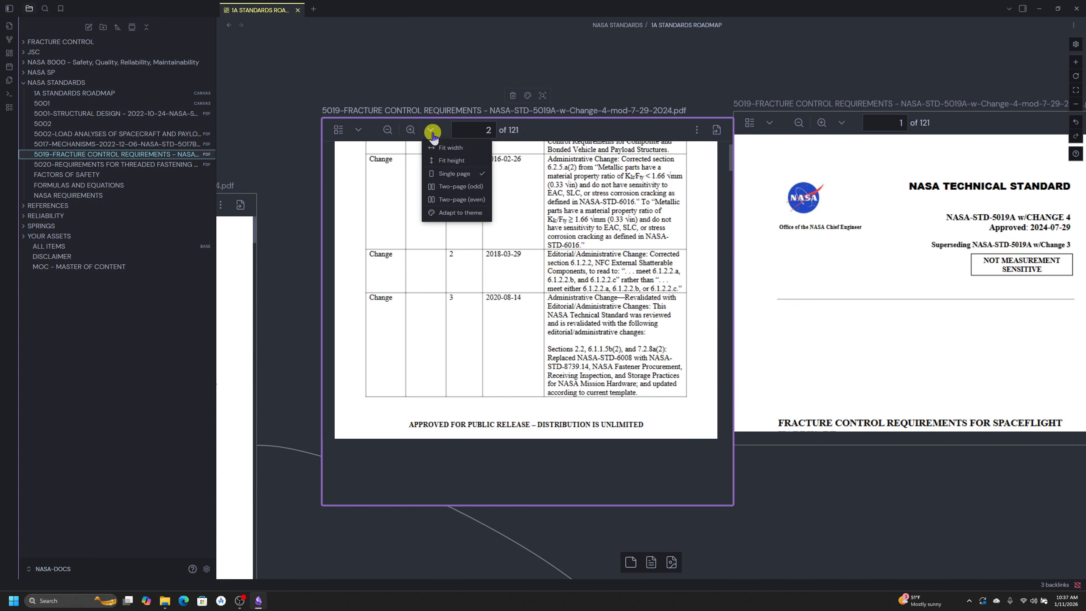
pyautogui.click(466, 85)
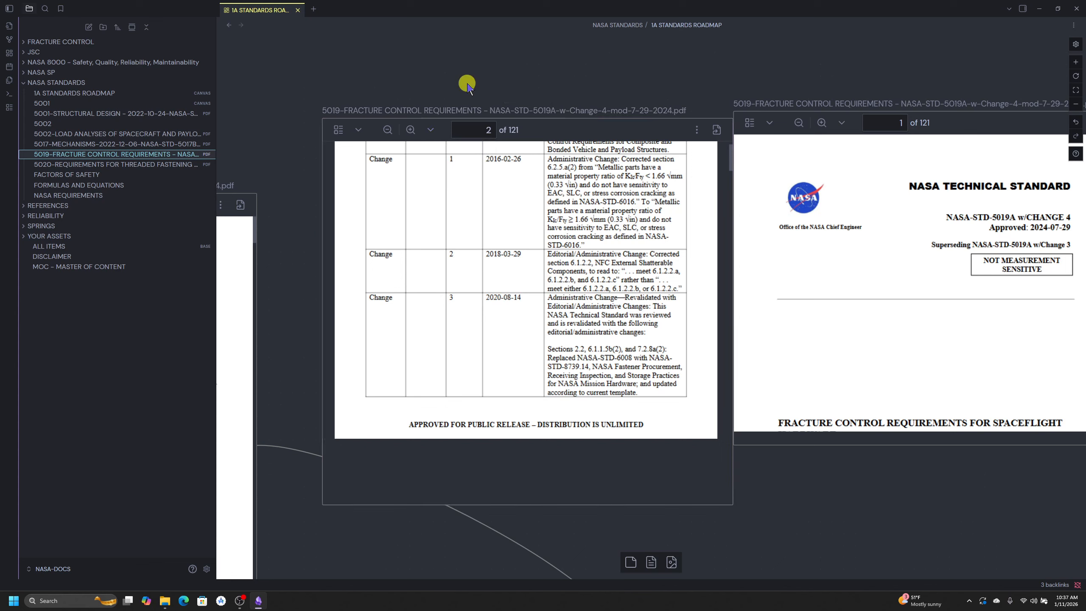
pyautogui.click(700, 130)
pyautogui.click(695, 131)
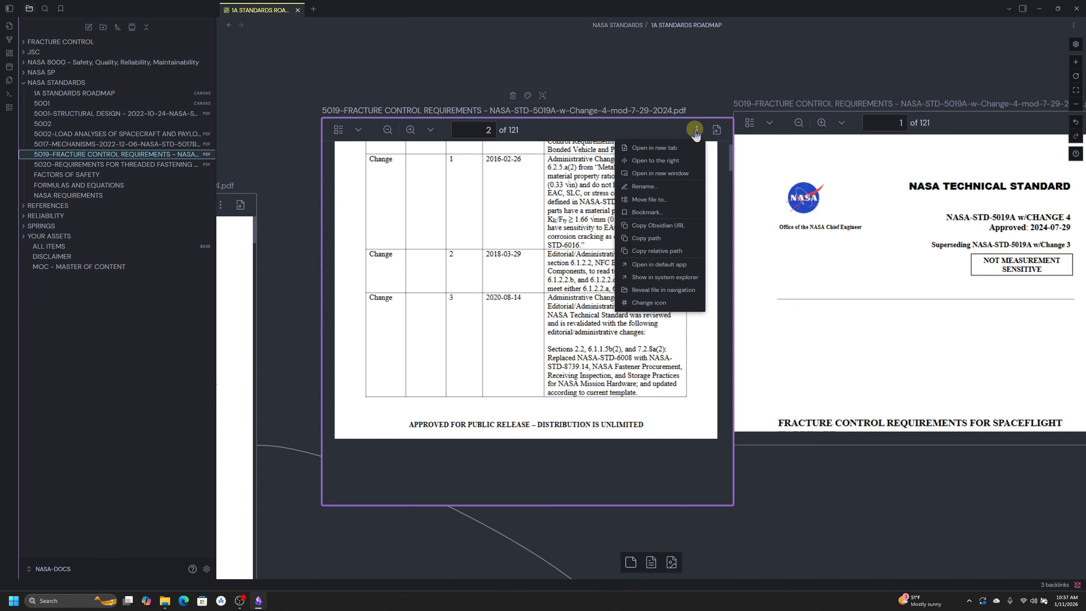
pyautogui.click(636, 47)
pyautogui.click(594, 278)
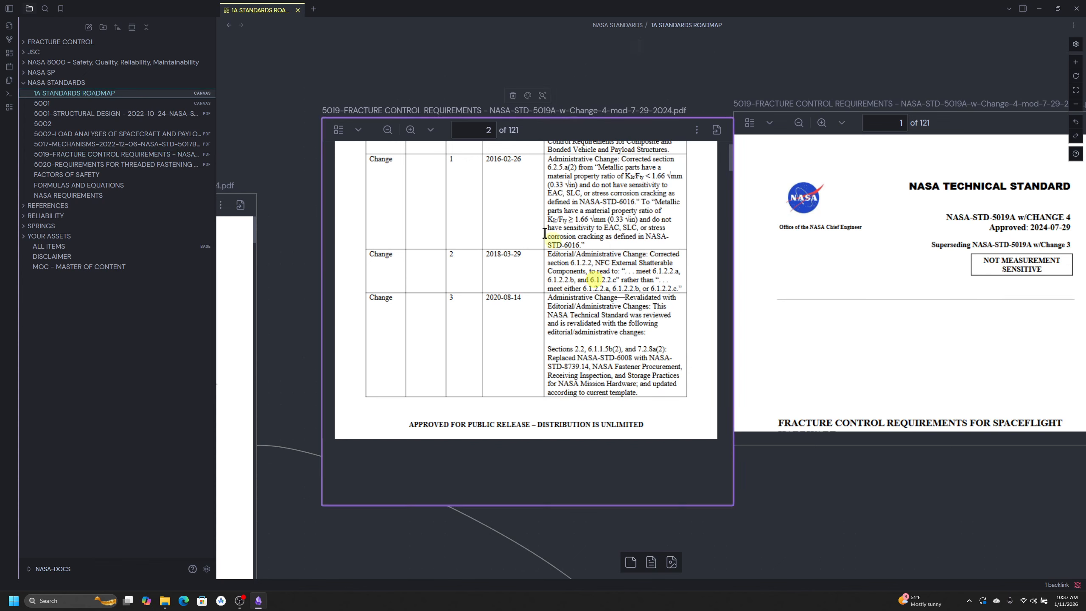
# Show page 22 in the first new 5019 PDF card.
pyautogui.click(494, 133)
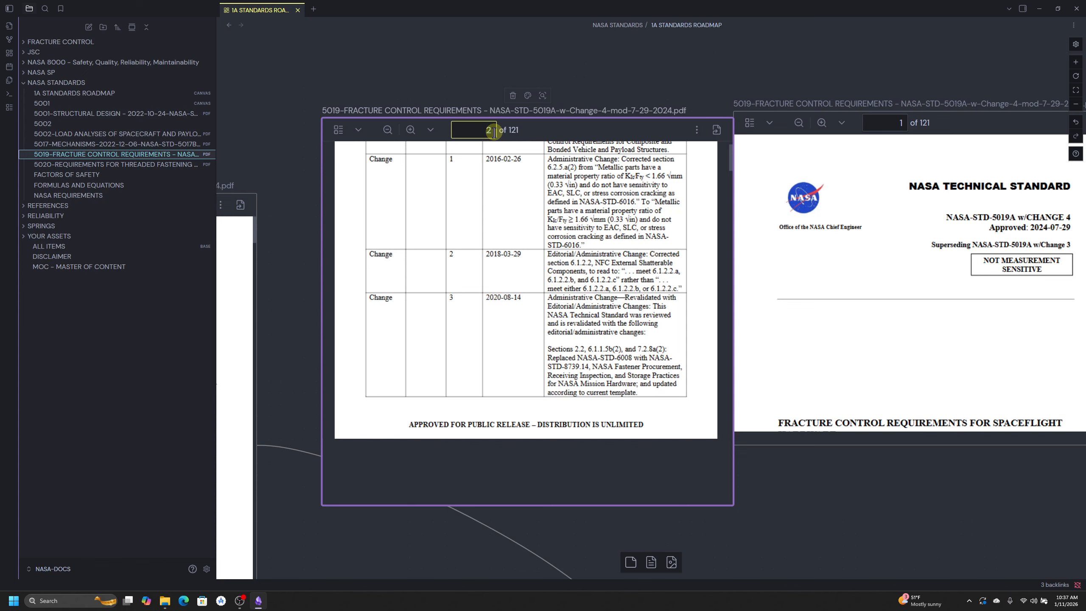
pyautogui.write('22')
pyautogui.press('Return')
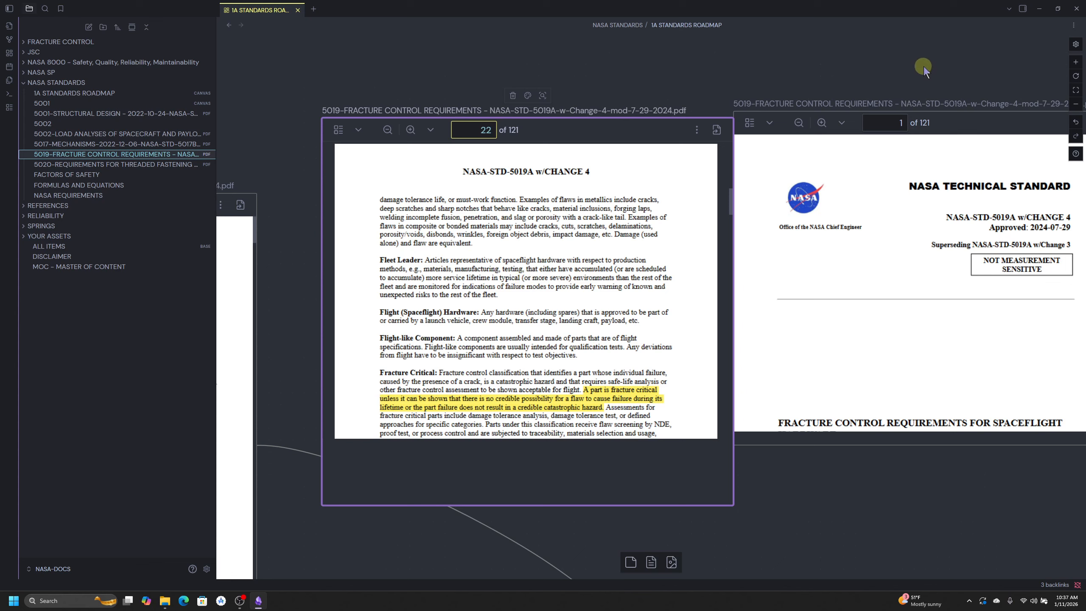
# Show page 11 in the second new 5019 PDF card.
pyautogui.click(902, 124)
pyautogui.click(901, 124)
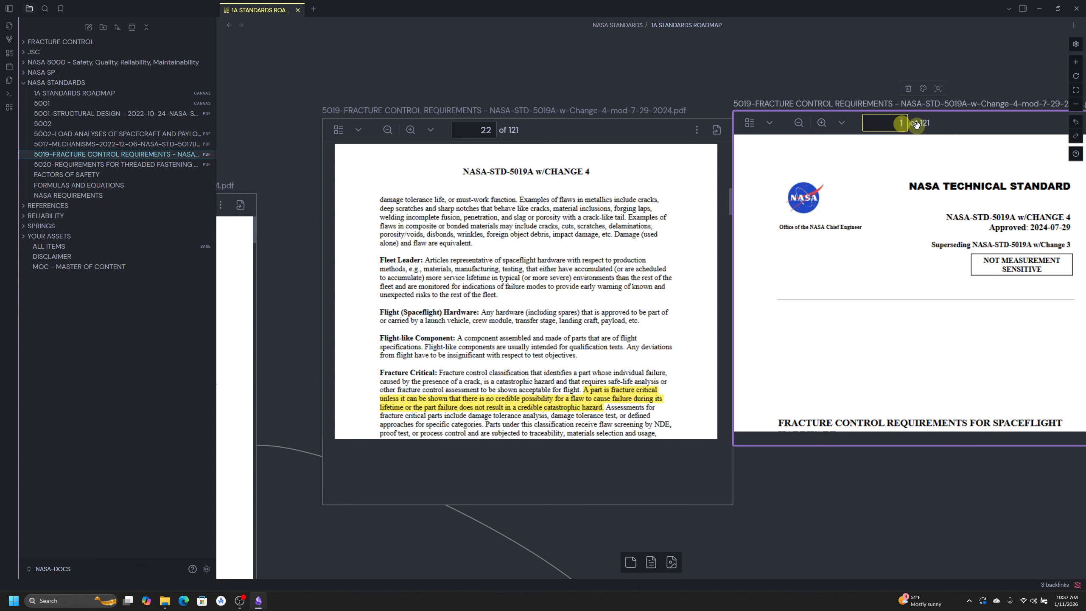
pyautogui.write('11')
pyautogui.press('Return')
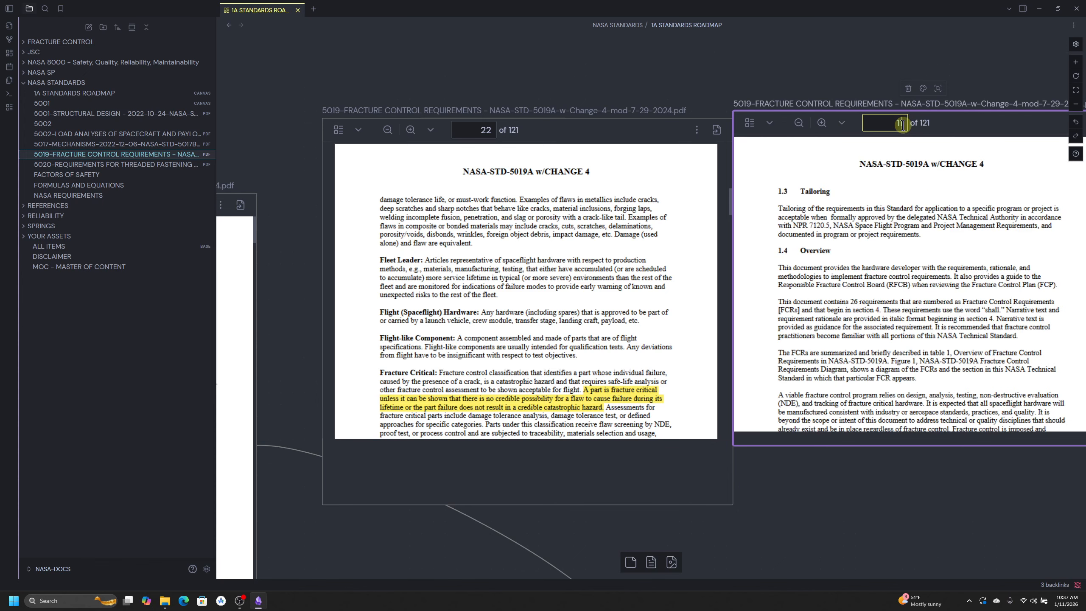
pyautogui.click(808, 54)
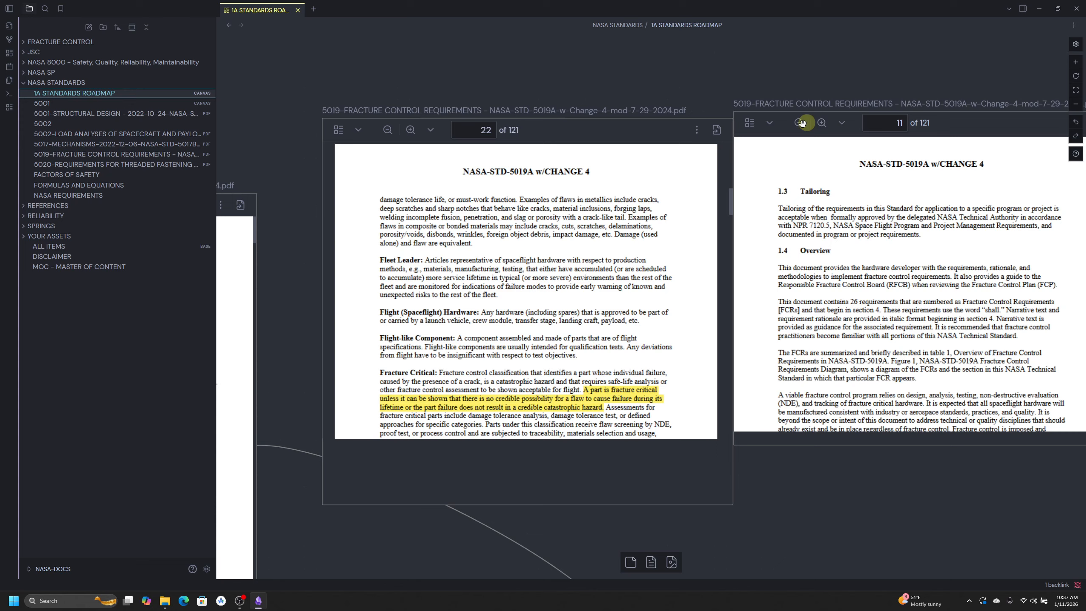
# Compare the two 5019 PDF cards open at different pages and select the one showing page 11.
pyautogui.scroll(-3, 505, 235)
pyautogui.scroll(2, 523, 248)
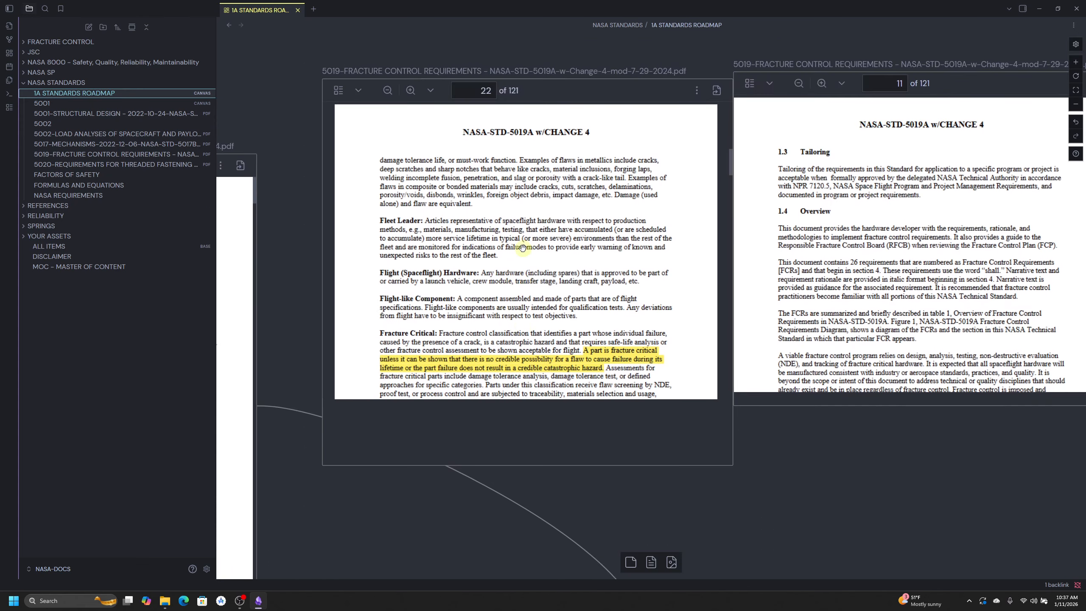
pyautogui.scroll(-5, 525, 249)
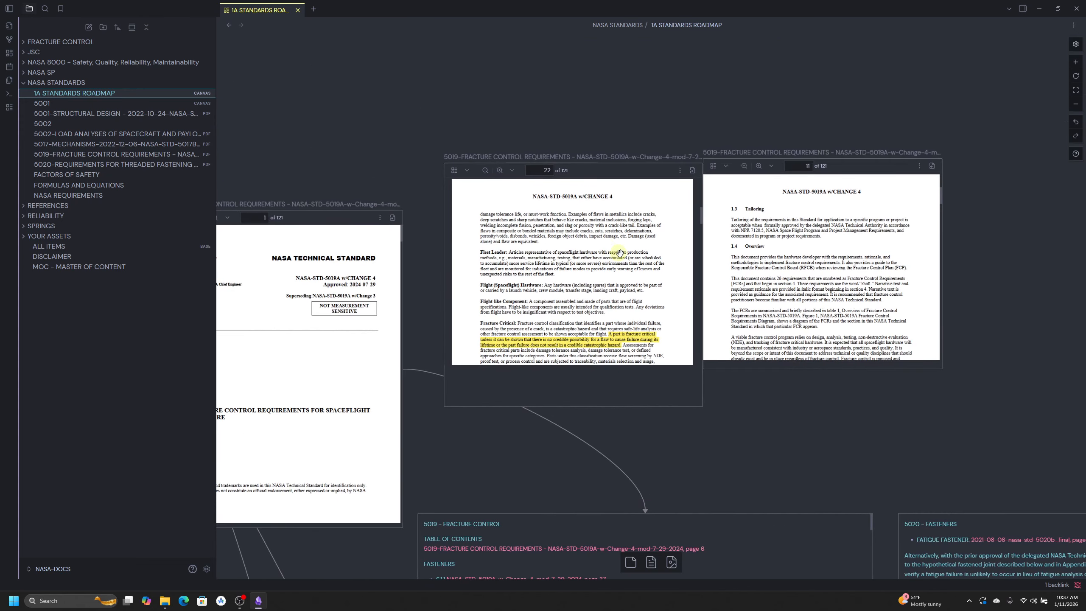
pyautogui.click(916, 218)
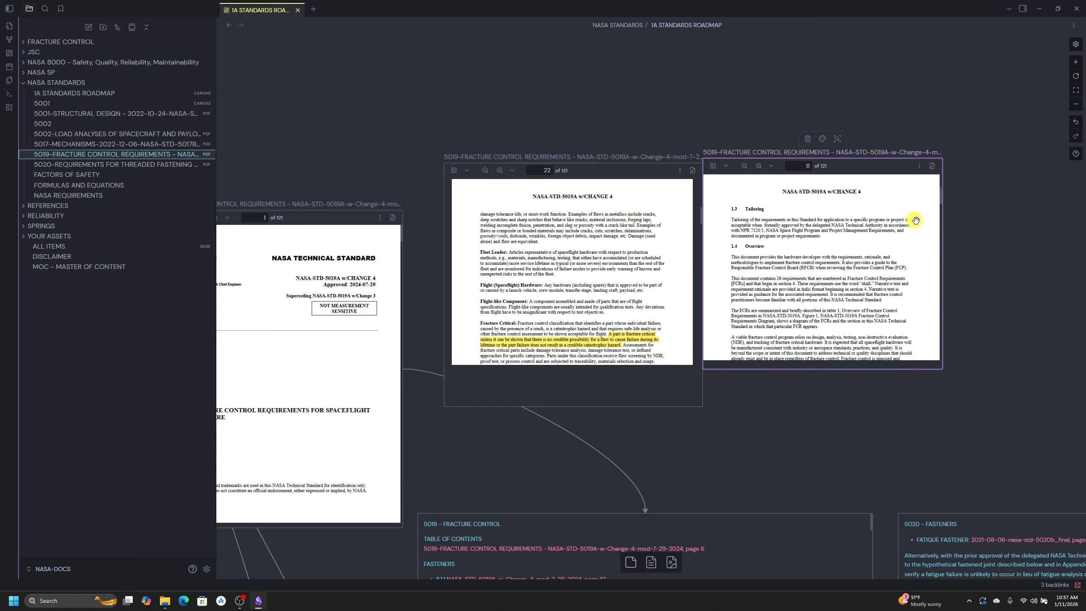
# Move the 5019 PDF card showing page 11 away from its neighbour and draw an arrow to it from the page 22 card.
pyautogui.moveTo(932, 239); pyautogui.dragTo(956, 251)
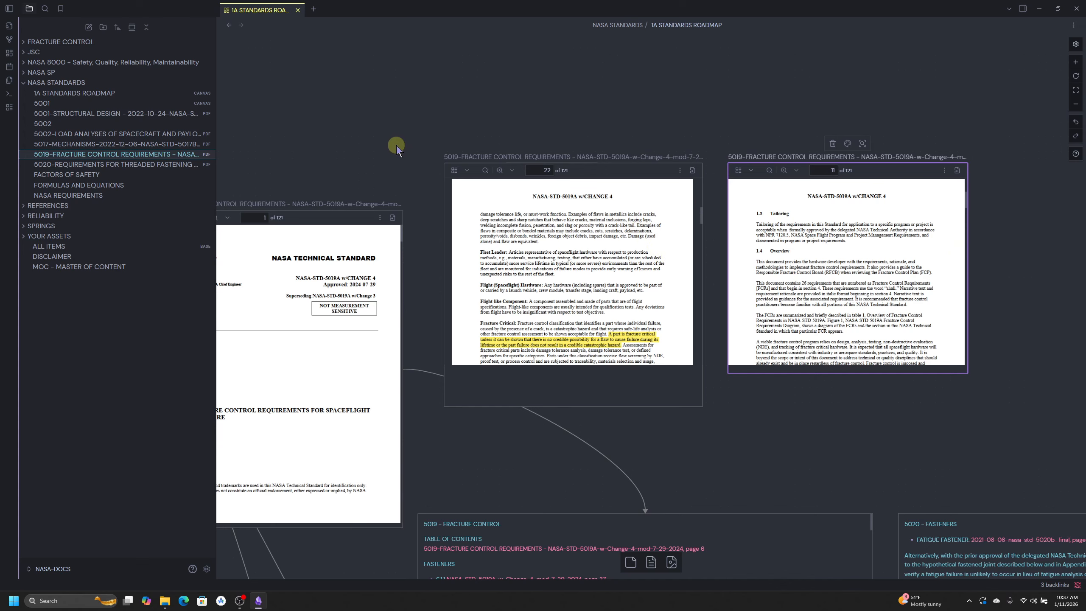
pyautogui.scroll(-2, 395, 146)
pyautogui.moveTo(454, 357); pyautogui.dragTo(499, 296)
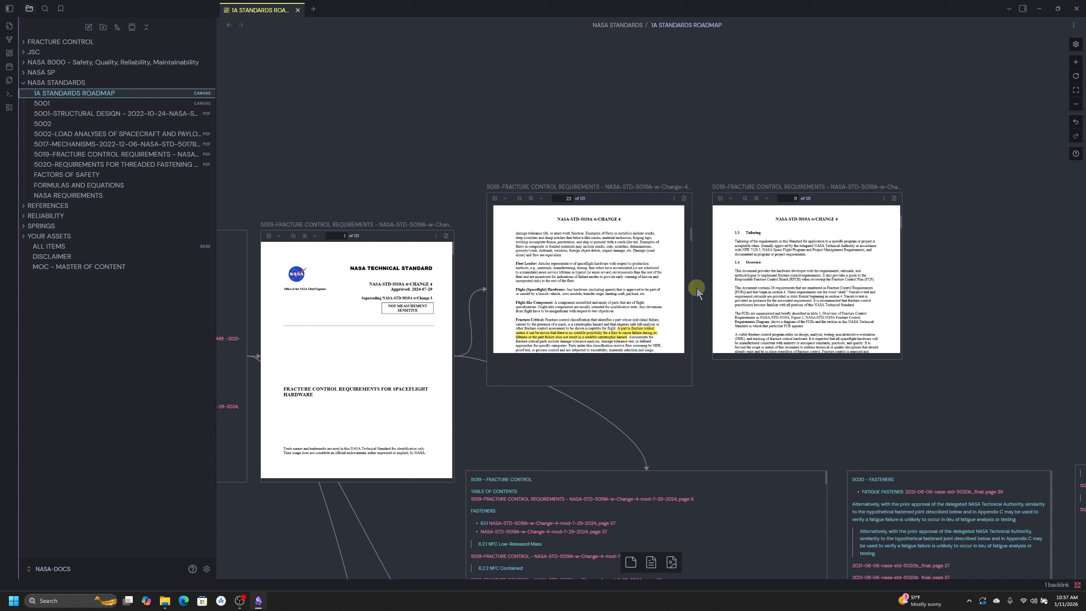
pyautogui.moveTo(696, 287); pyautogui.dragTo(713, 287)
# Select the page 22 and page 11 cards of the 5019 PDF together and colour both cyan.
pyautogui.moveTo(1027, 415); pyautogui.dragTo(472, 157)
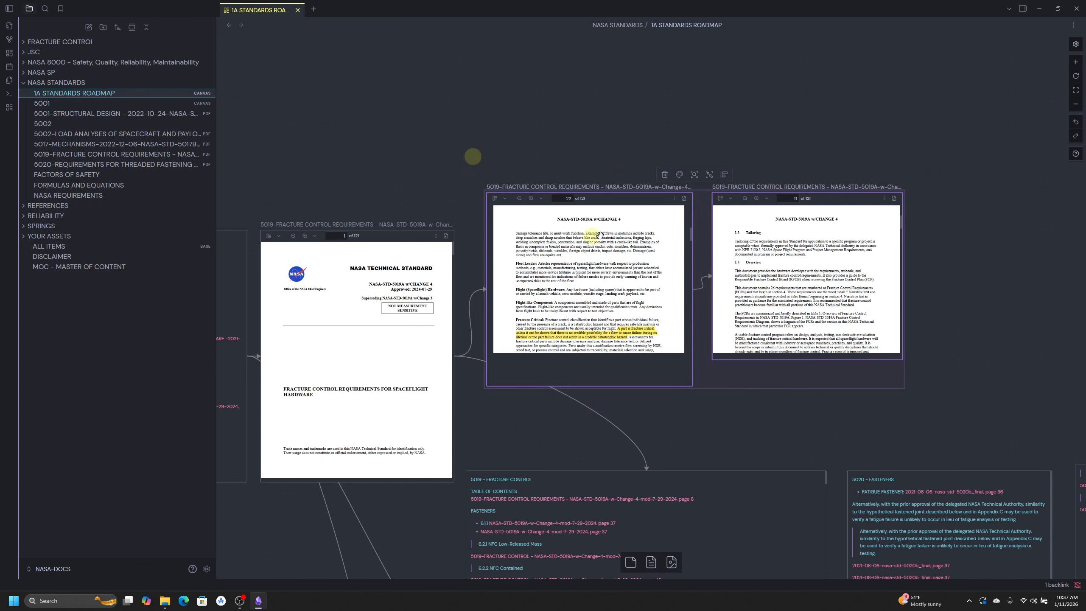
pyautogui.rightClick(643, 238)
pyautogui.click(679, 174)
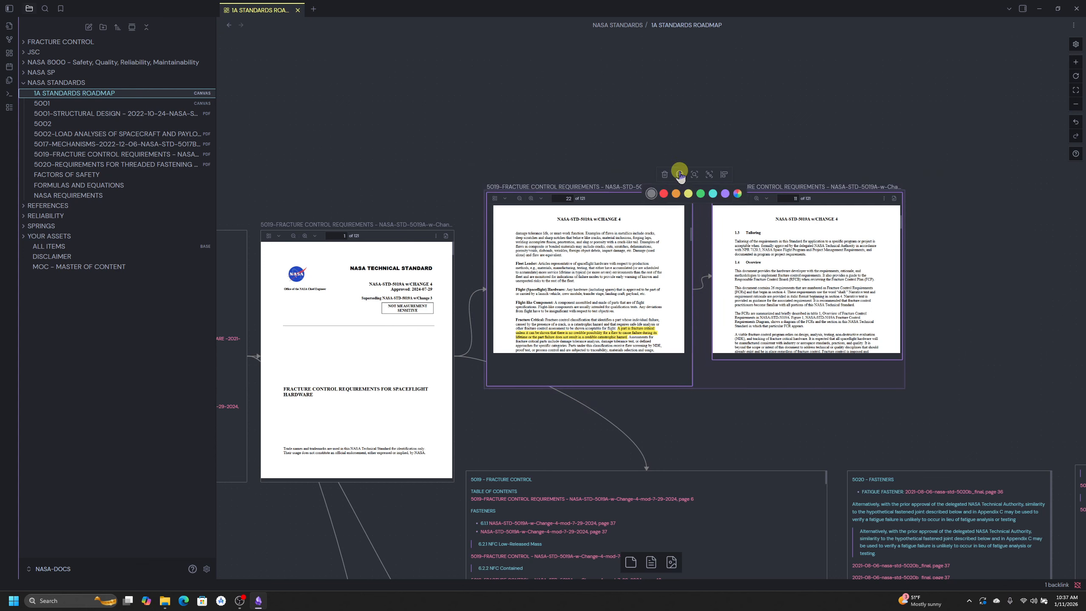
pyautogui.click(713, 194)
pyautogui.click(731, 156)
pyautogui.click(748, 118)
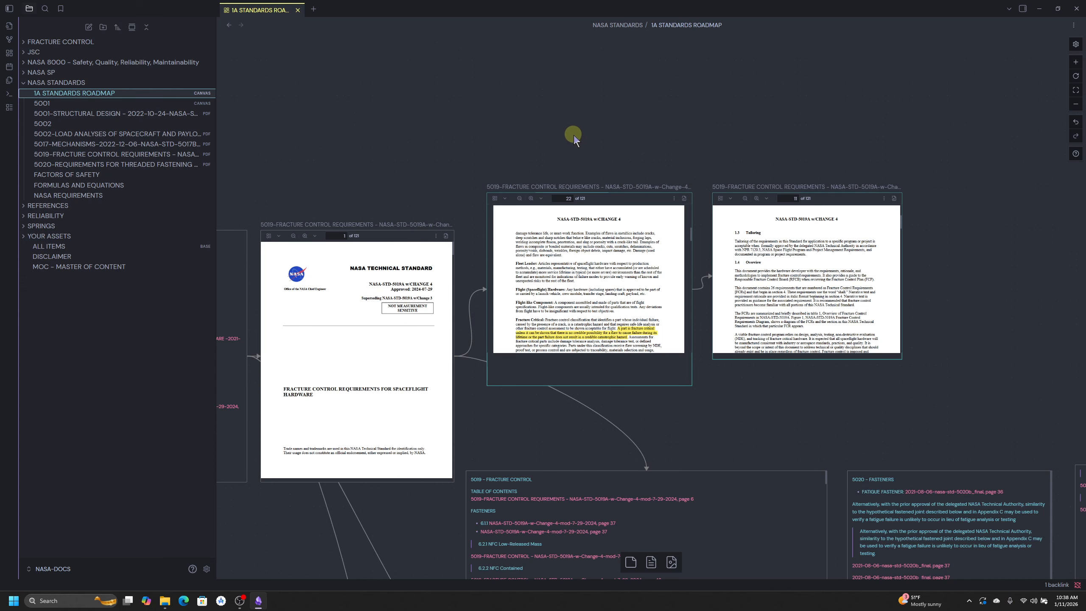
# Find the MINERS RULE card on the canvas and view its formula's source text.
pyautogui.scroll(-5, 573, 320)
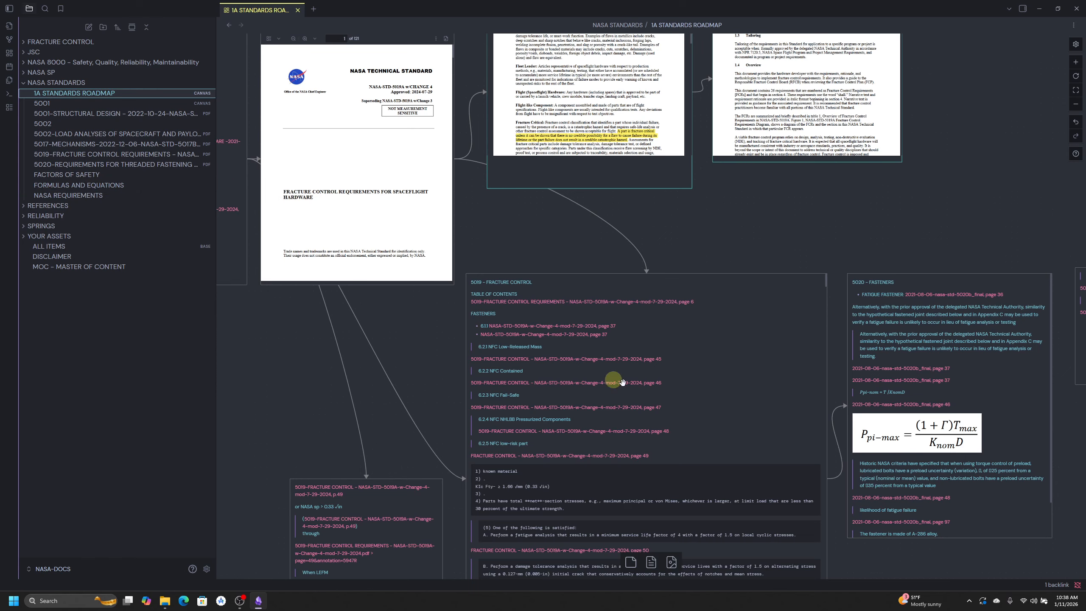
pyautogui.scroll(-10, 705, 417)
pyautogui.scroll(-7, 830, 400)
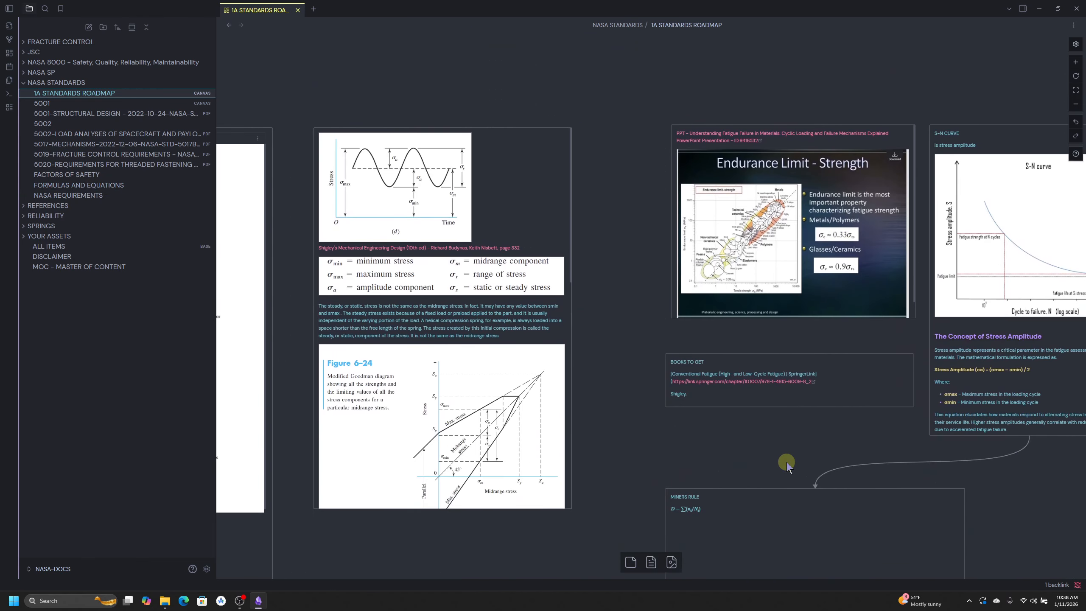
pyautogui.click(766, 325)
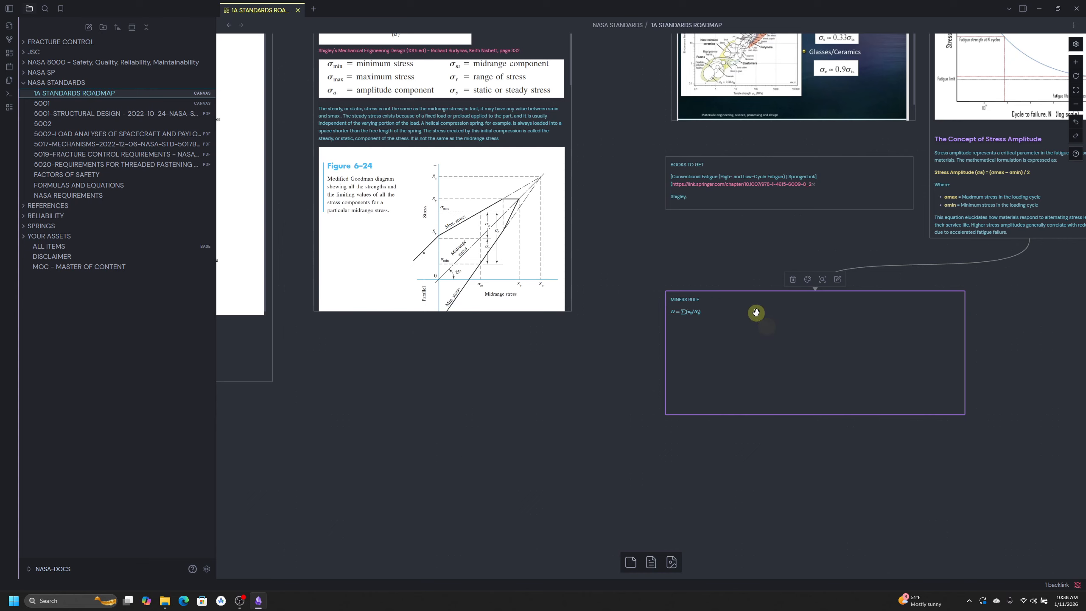
pyautogui.doubleClick(755, 312)
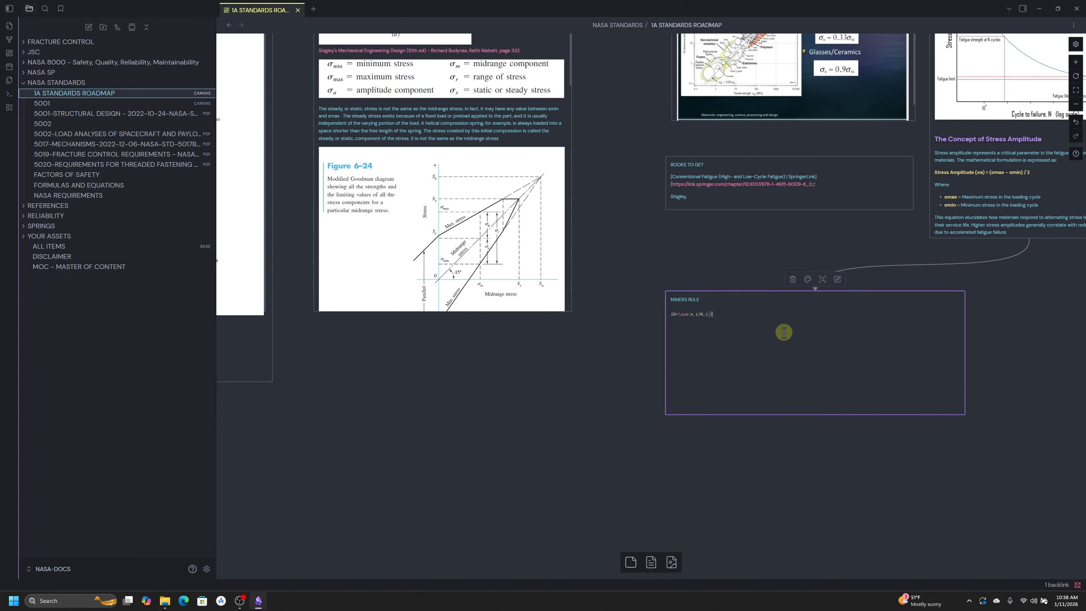
pyautogui.click(622, 294)
pyautogui.scroll(5, 743, 333)
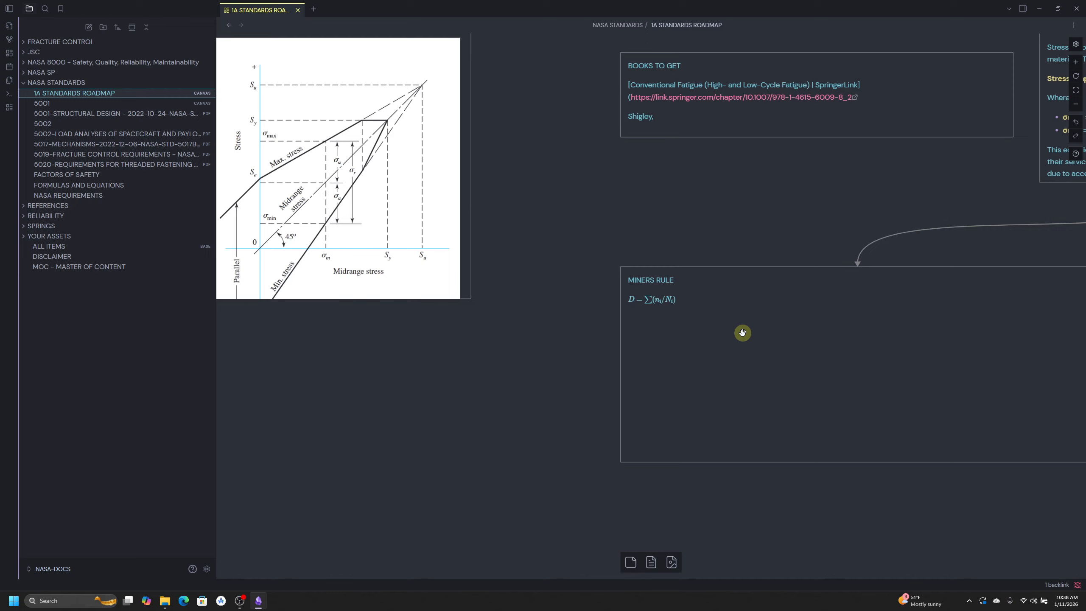
# Shift the MINERS RULE card slightly to the left and highlight the LaTeX between the dollar signs of its formula.
pyautogui.click(720, 324)
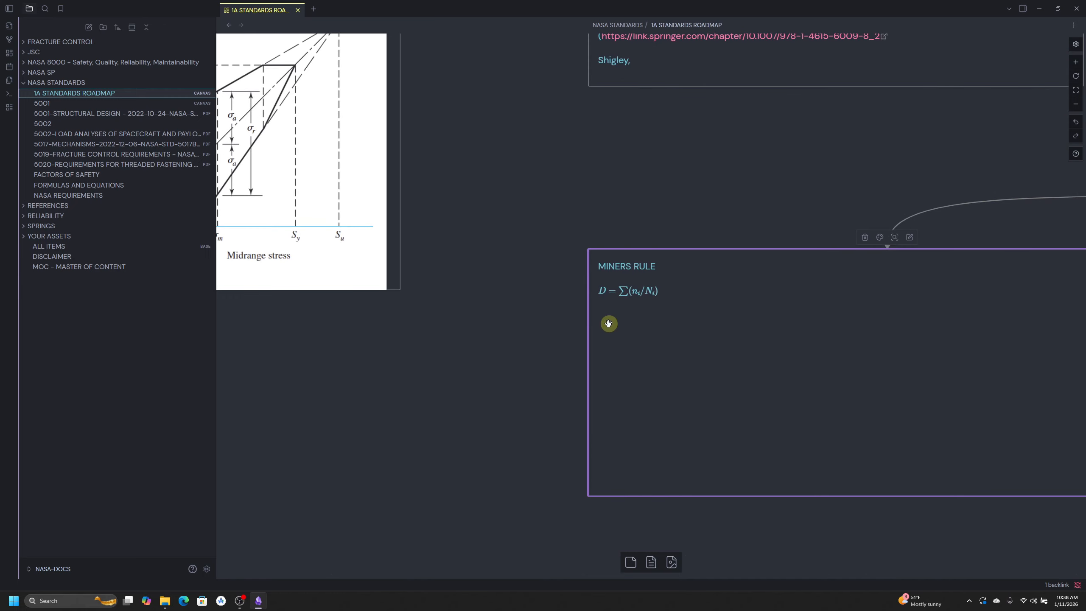
pyautogui.moveTo(648, 332); pyautogui.dragTo(568, 325)
pyautogui.doubleClick(610, 307)
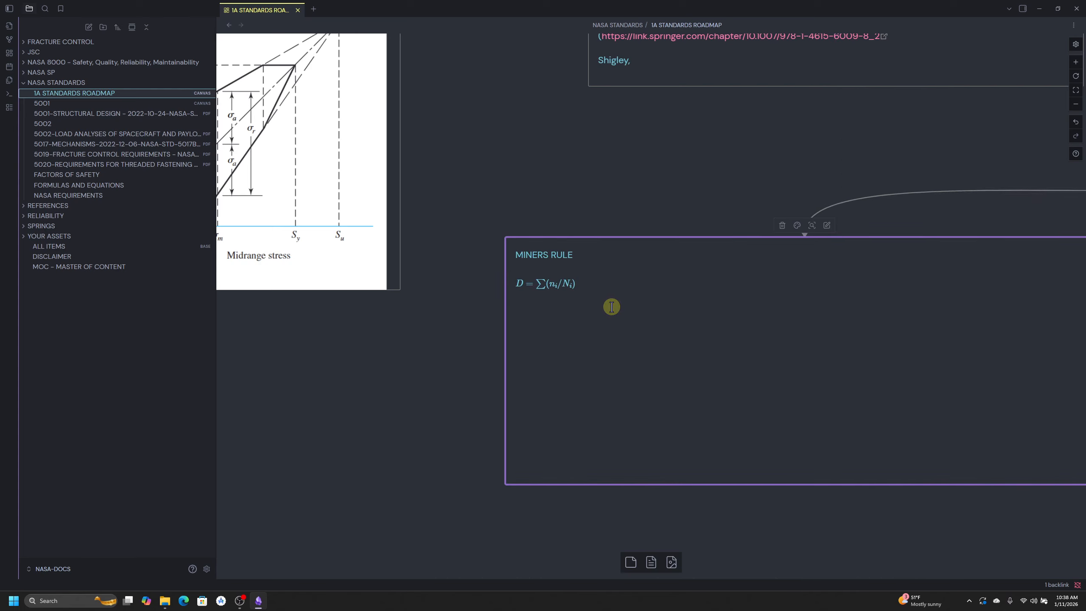
pyautogui.click(615, 283)
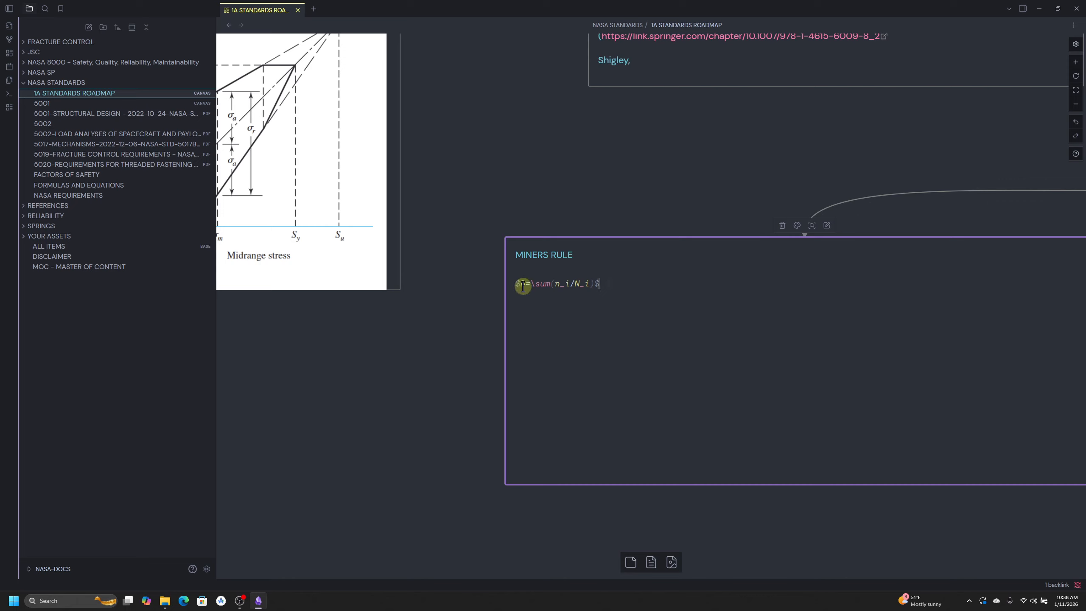
pyautogui.moveTo(521, 285); pyautogui.dragTo(588, 293)
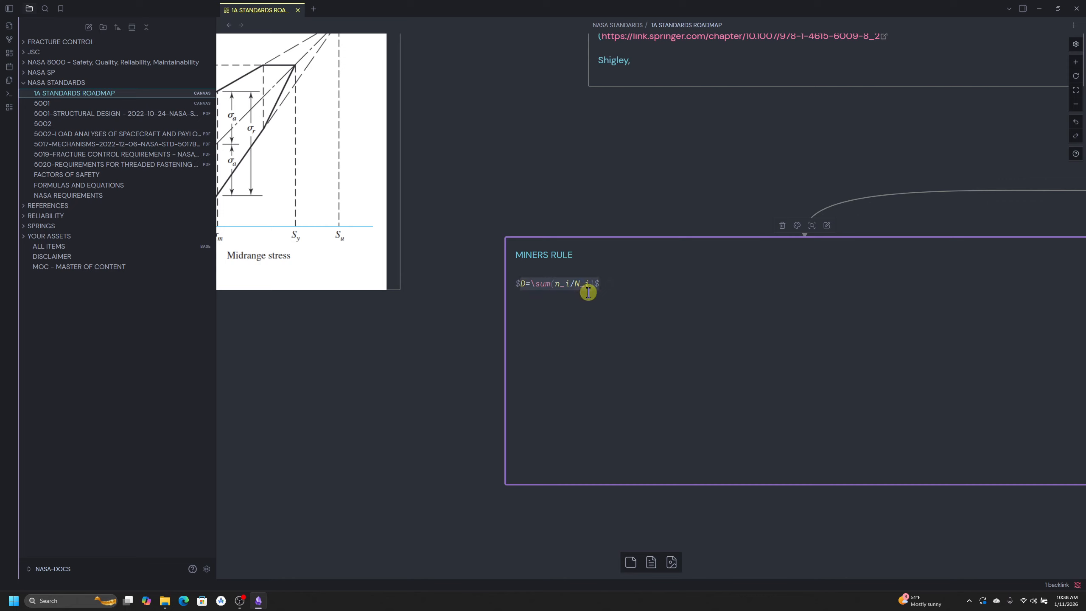
pyautogui.click(621, 290)
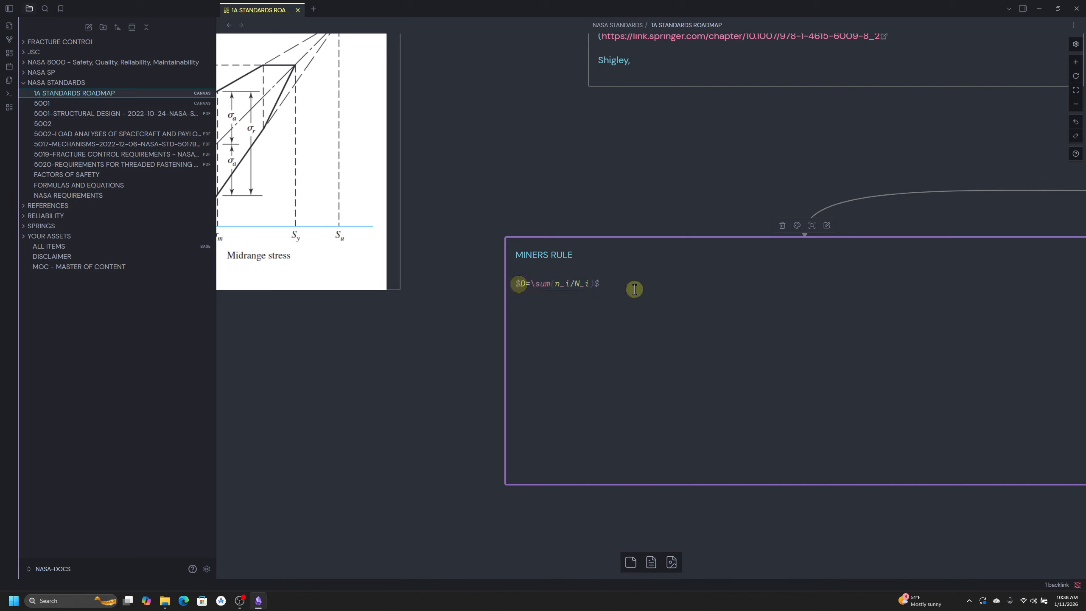
# Insert the text "Hi use this and have fun." before the formula in the MINERS RULE card.
pyautogui.click(618, 303)
pyautogui.press('Up')
pyautogui.press('Up')
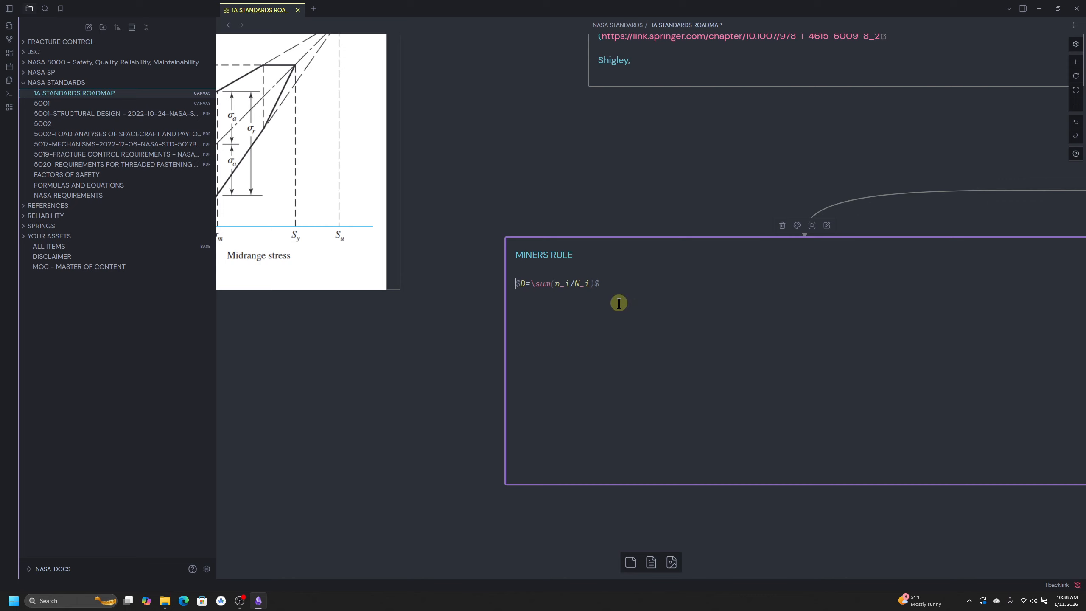
pyautogui.press('Down')
pyautogui.write('Hi use this and have fun.')
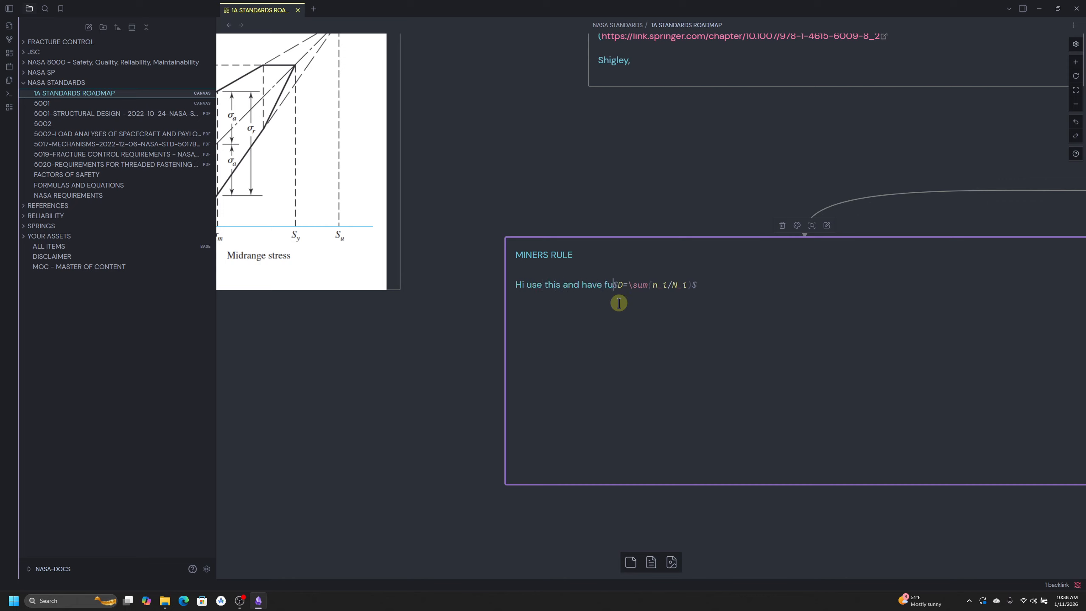
pyautogui.click(619, 222)
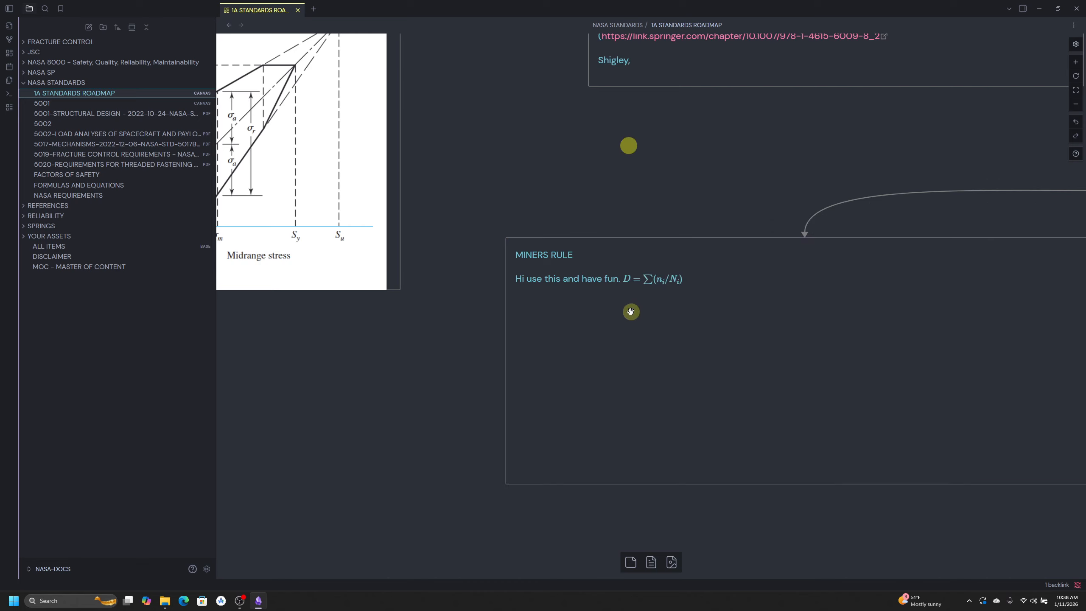
# Copy the inline Miner's rule formula and paste it on a new line of the card as a block formula with double dollar signs.
pyautogui.doubleClick(704, 285)
pyautogui.click(631, 283)
pyautogui.moveTo(627, 285); pyautogui.dragTo(709, 286)
pyautogui.hotkey('ctrl', 'c')
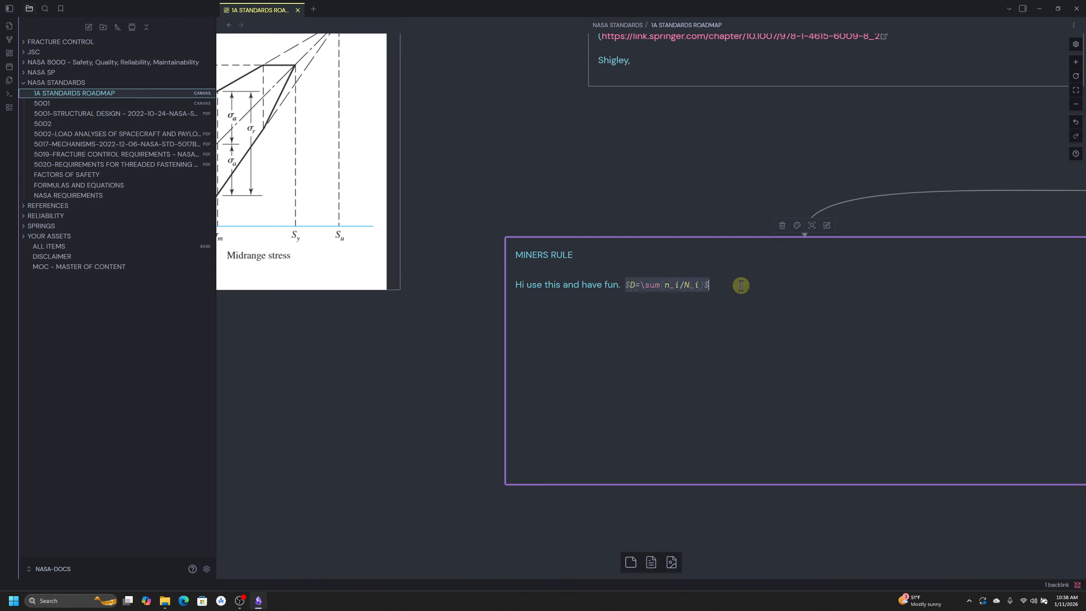
pyautogui.click(744, 286)
pyautogui.press('Return')
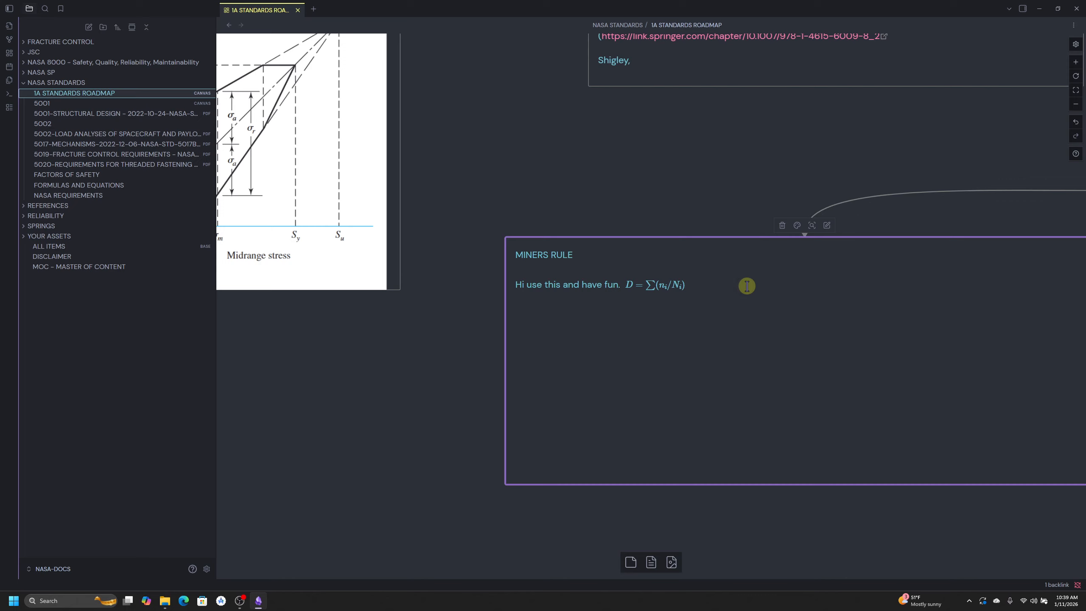
pyautogui.write('$$')
pyautogui.hotkey('ctrl', 'v')
pyautogui.write('$')
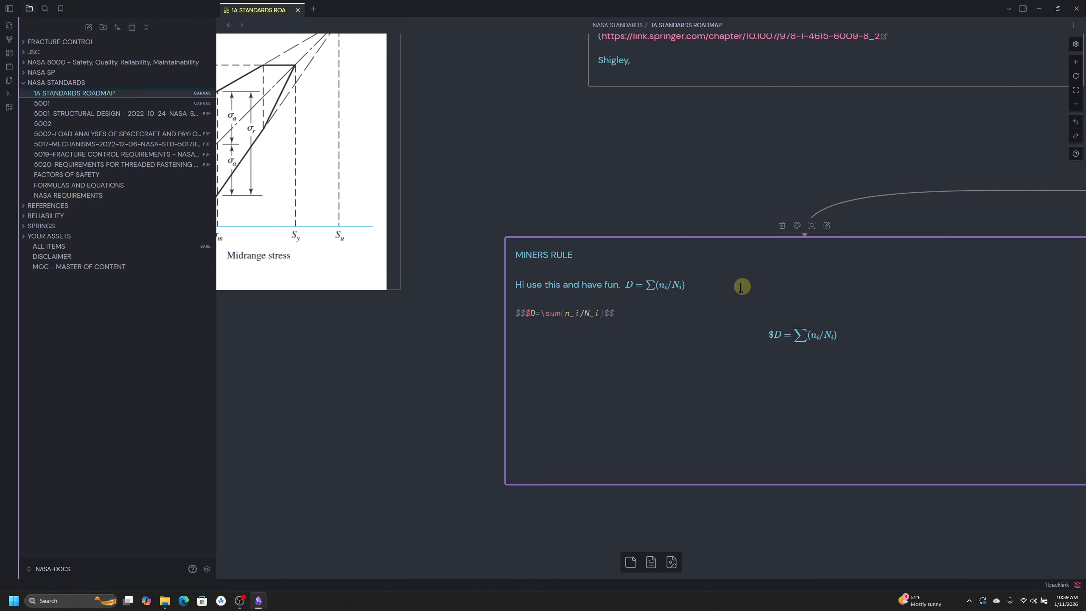
pyautogui.click(629, 206)
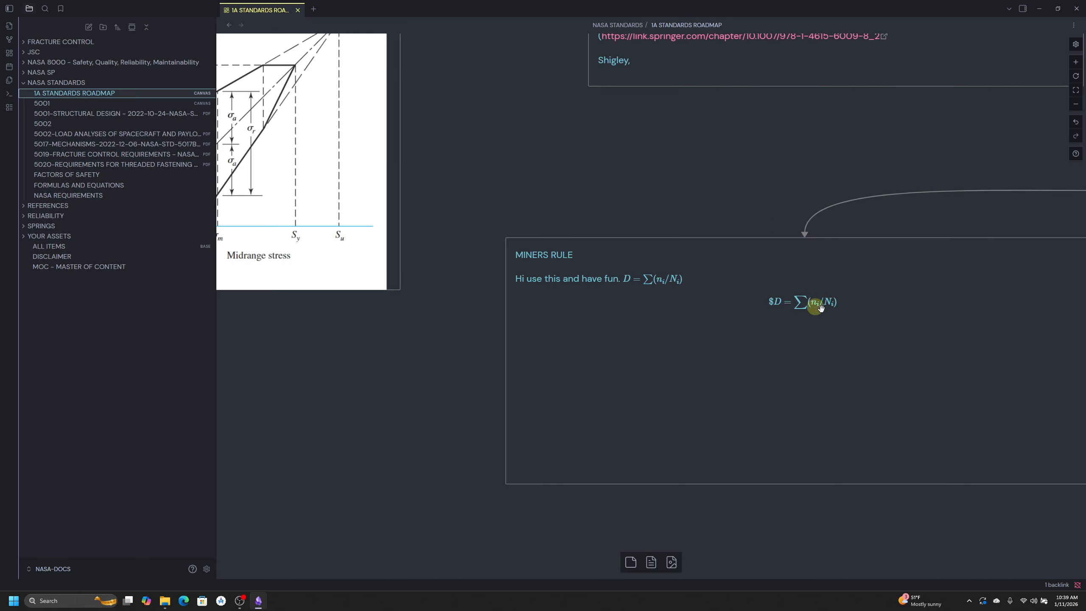
# Open the source of the centred block formula in the MINERS RULE card.
pyautogui.click(716, 304)
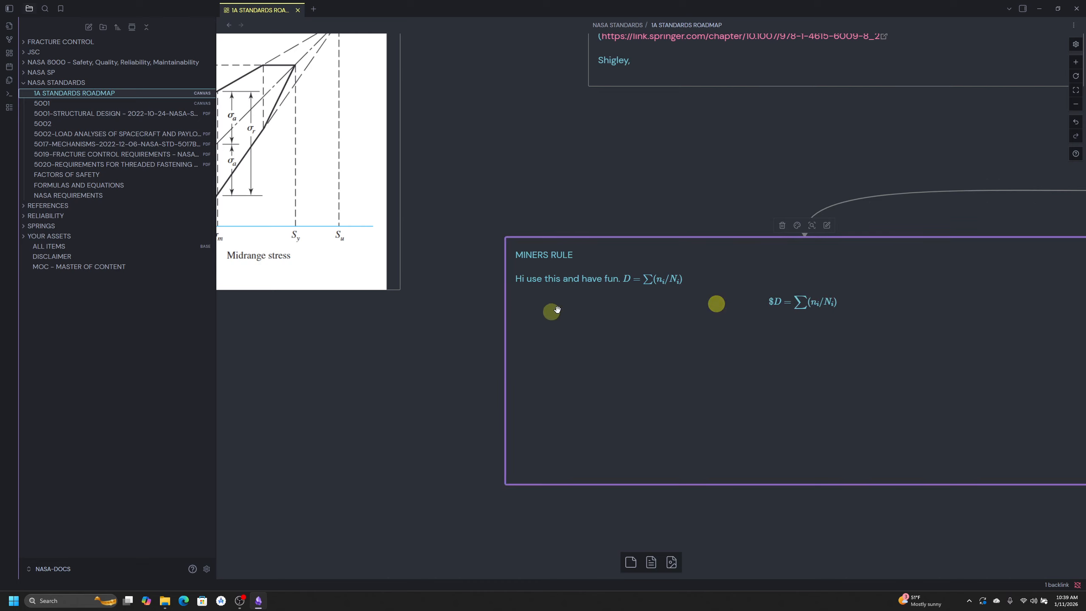
pyautogui.click(805, 296)
pyautogui.click(761, 319)
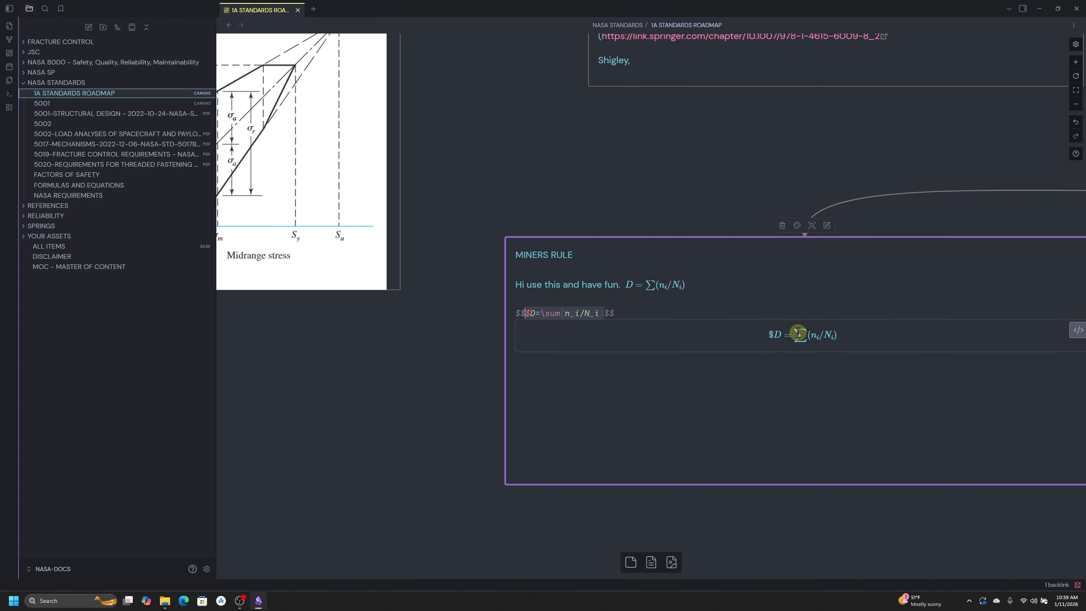
pyautogui.moveTo(686, 219); pyautogui.dragTo(601, 230)
pyautogui.moveTo(744, 352)
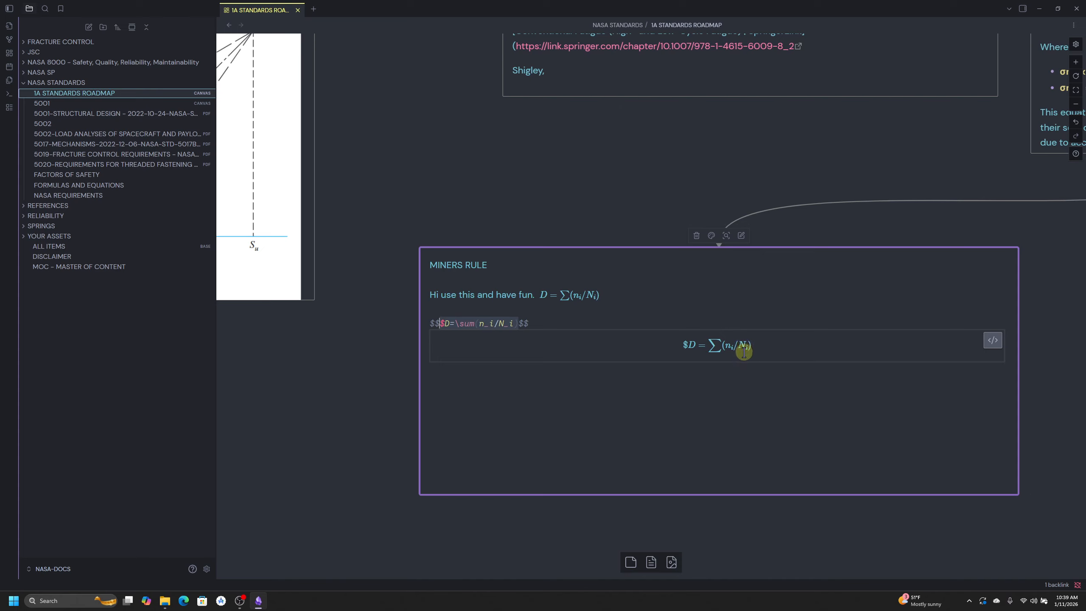